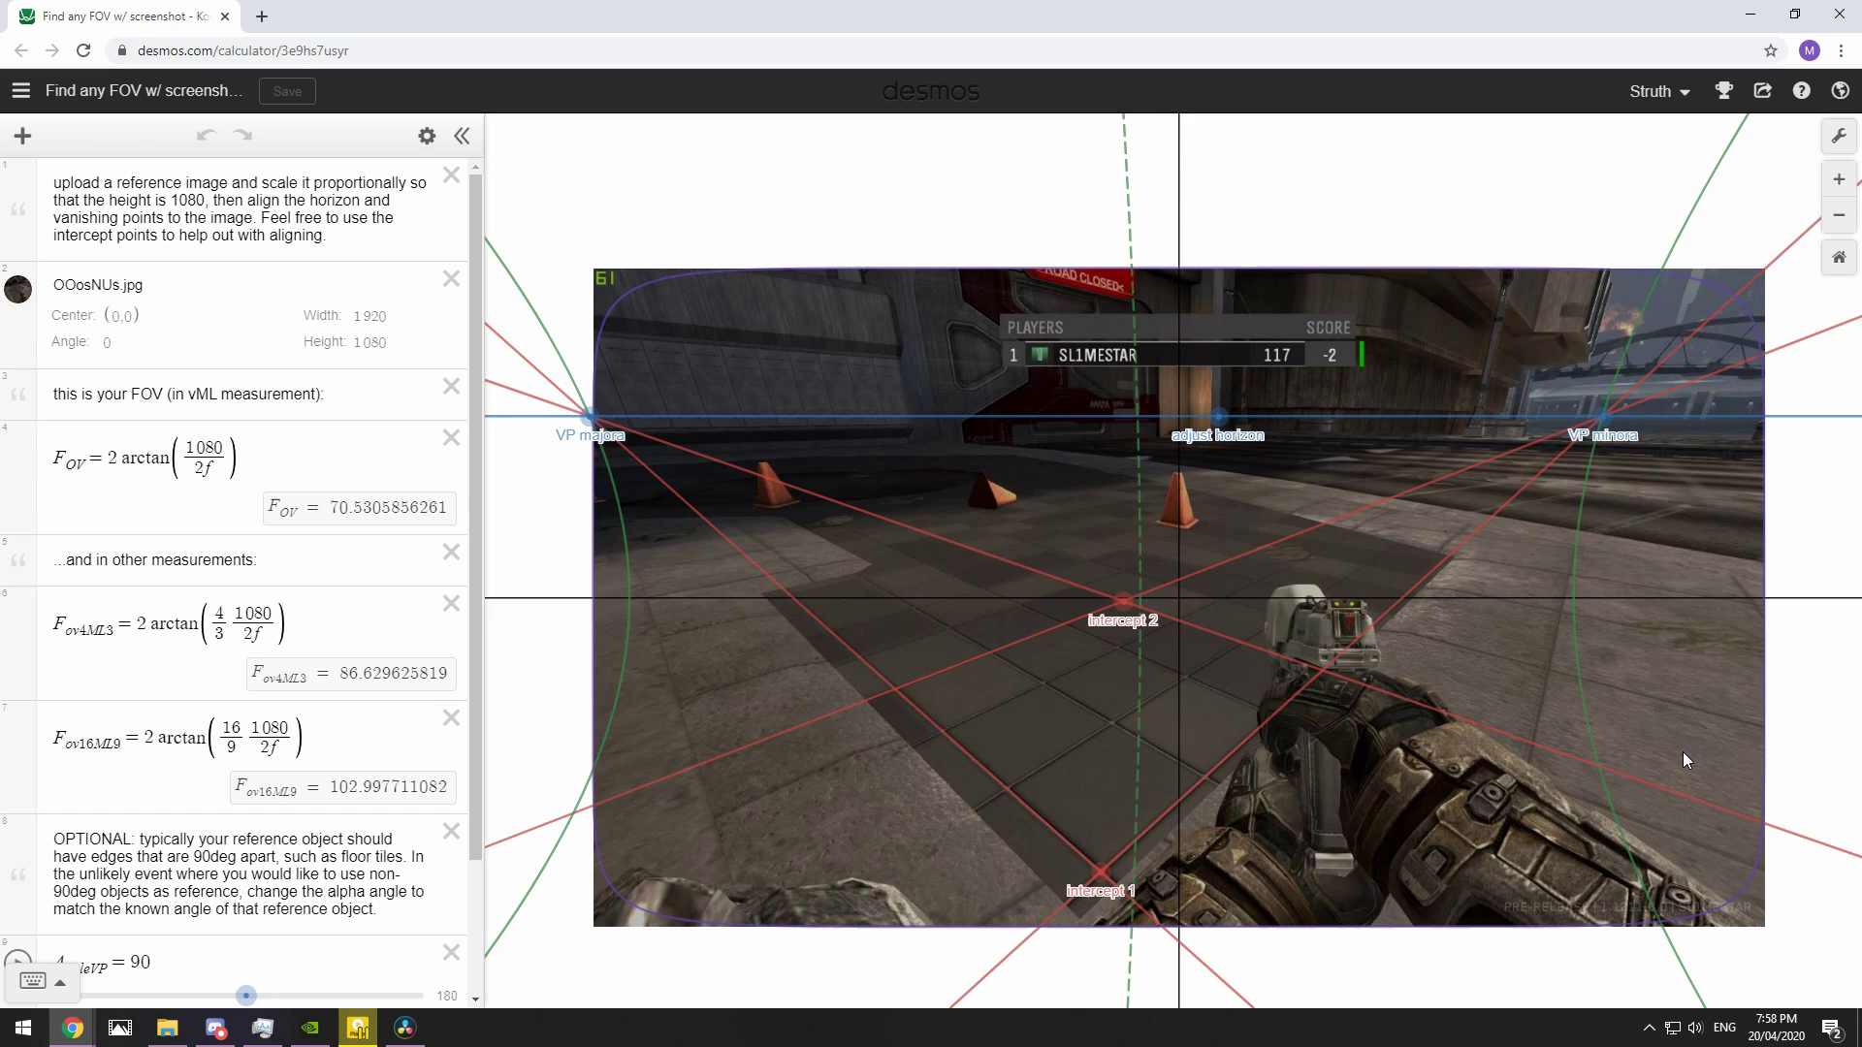
Step: Lower the blue horizon line slightly so the FOV reads about 70.06
drag(1216, 417, 1212, 428)
click(1212, 428)
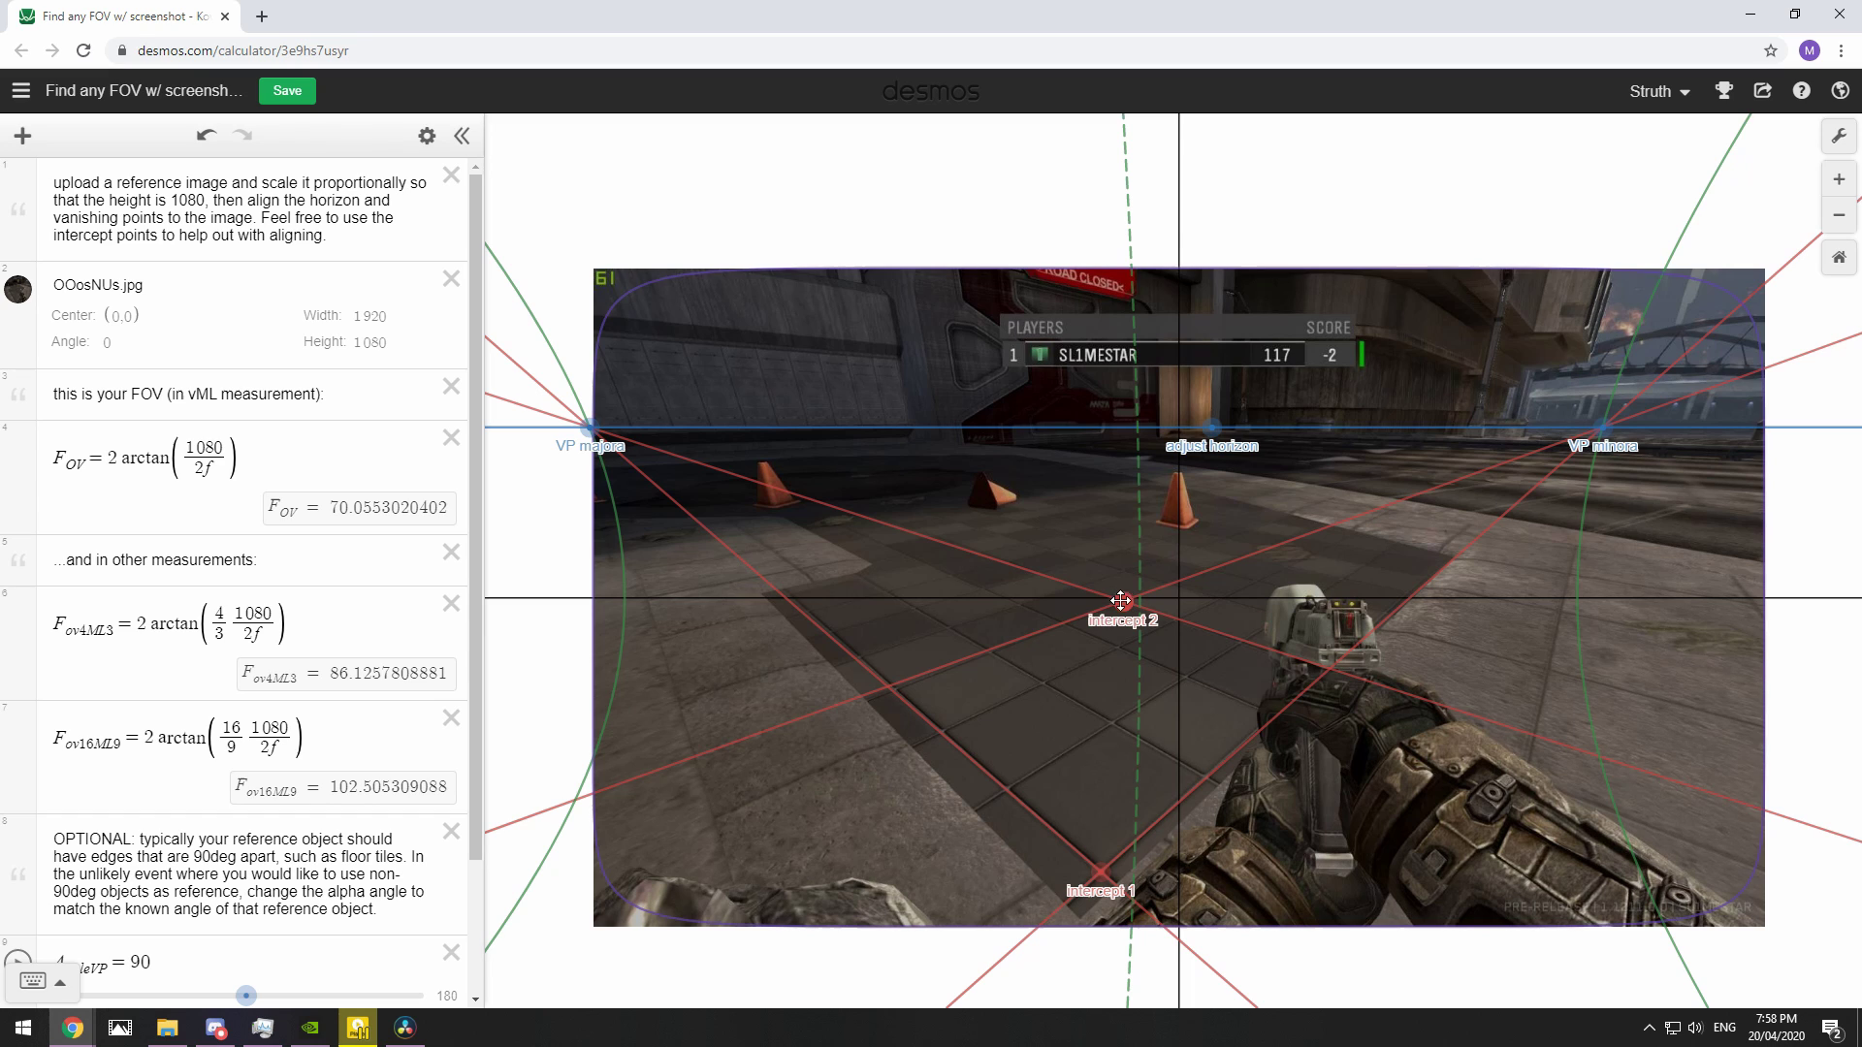
drag(1102, 870, 1102, 860)
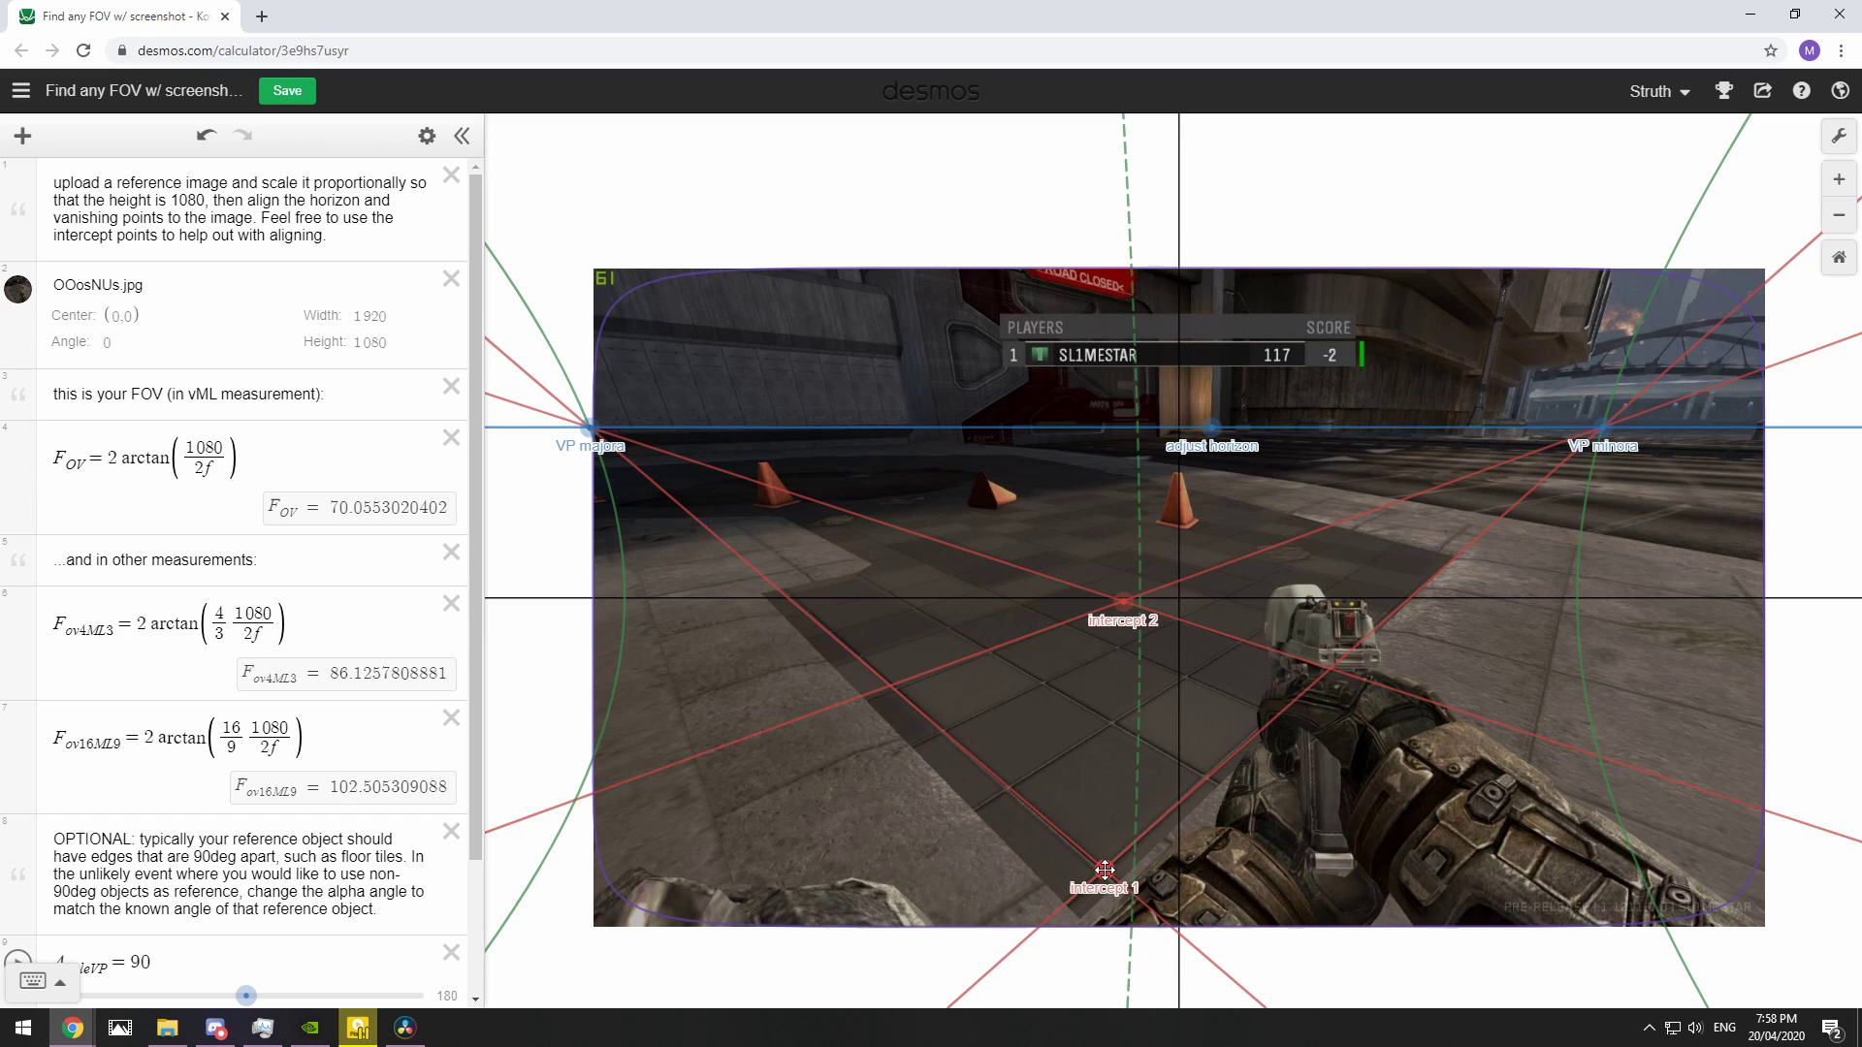
drag(1123, 603, 1130, 603)
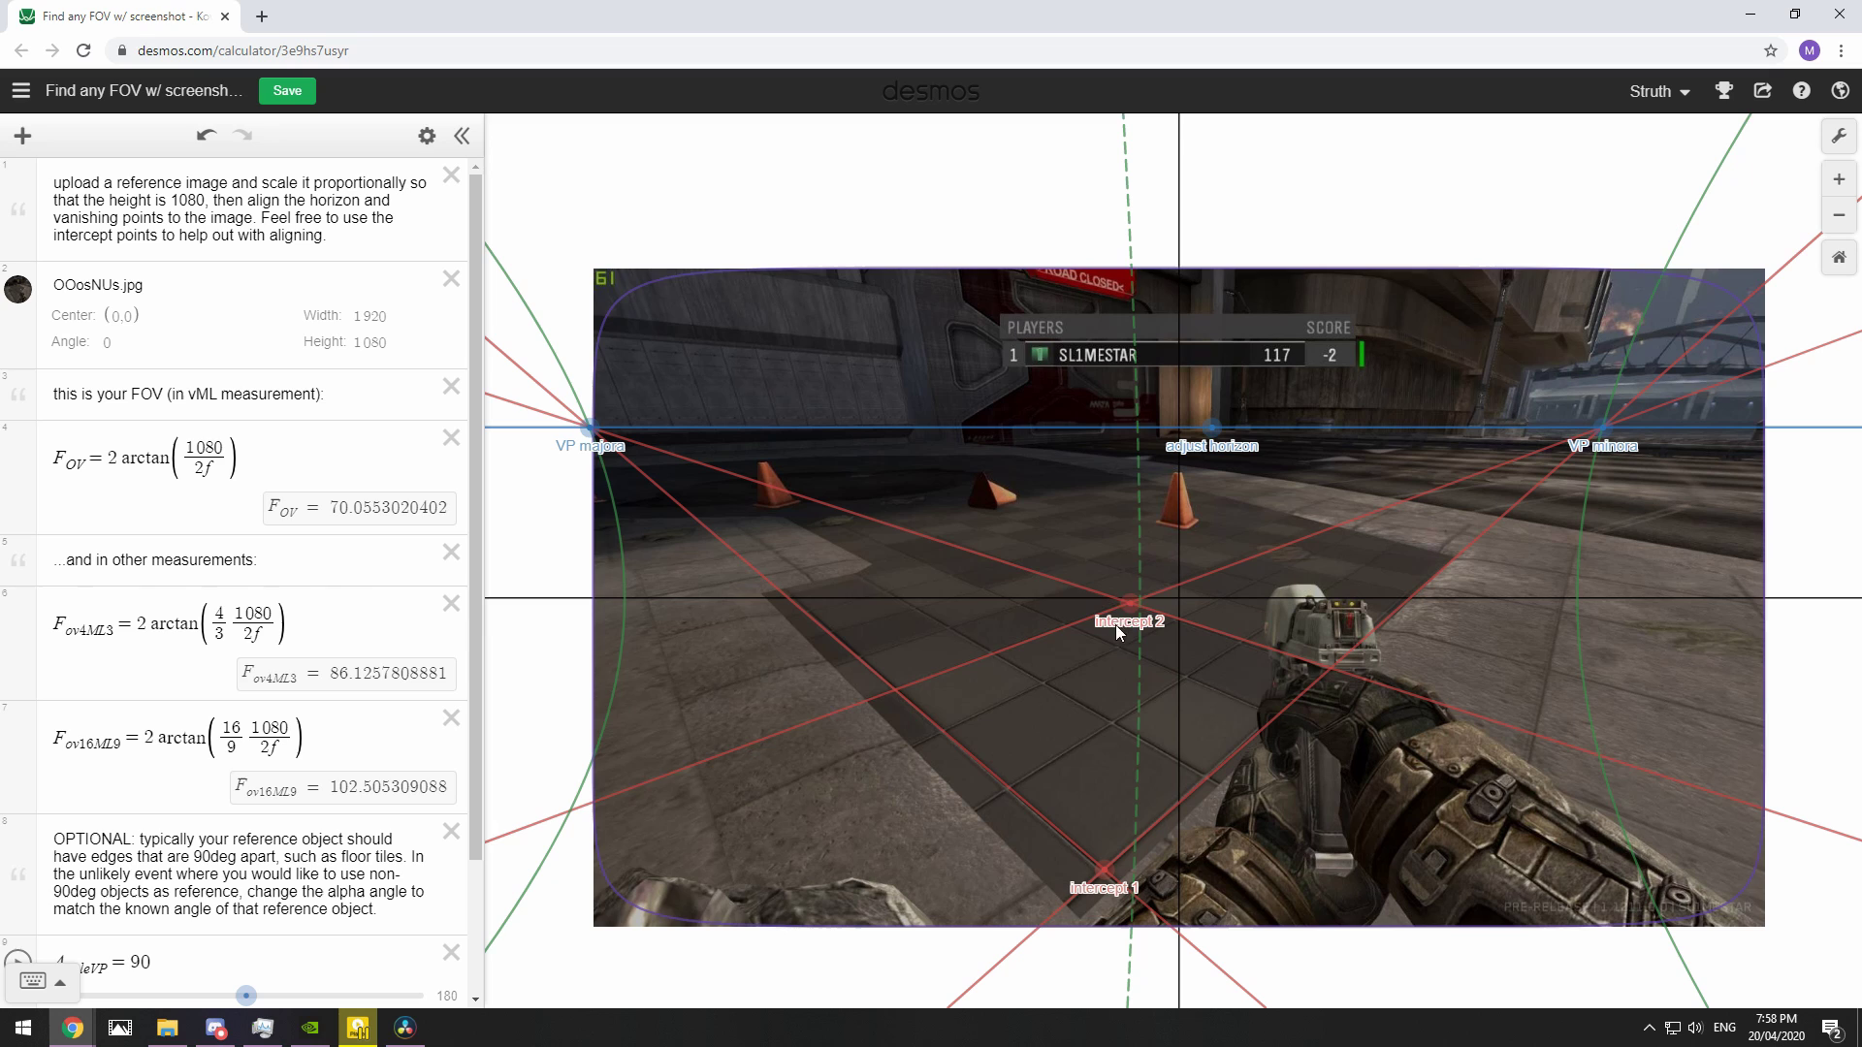
drag(1131, 604, 1122, 646)
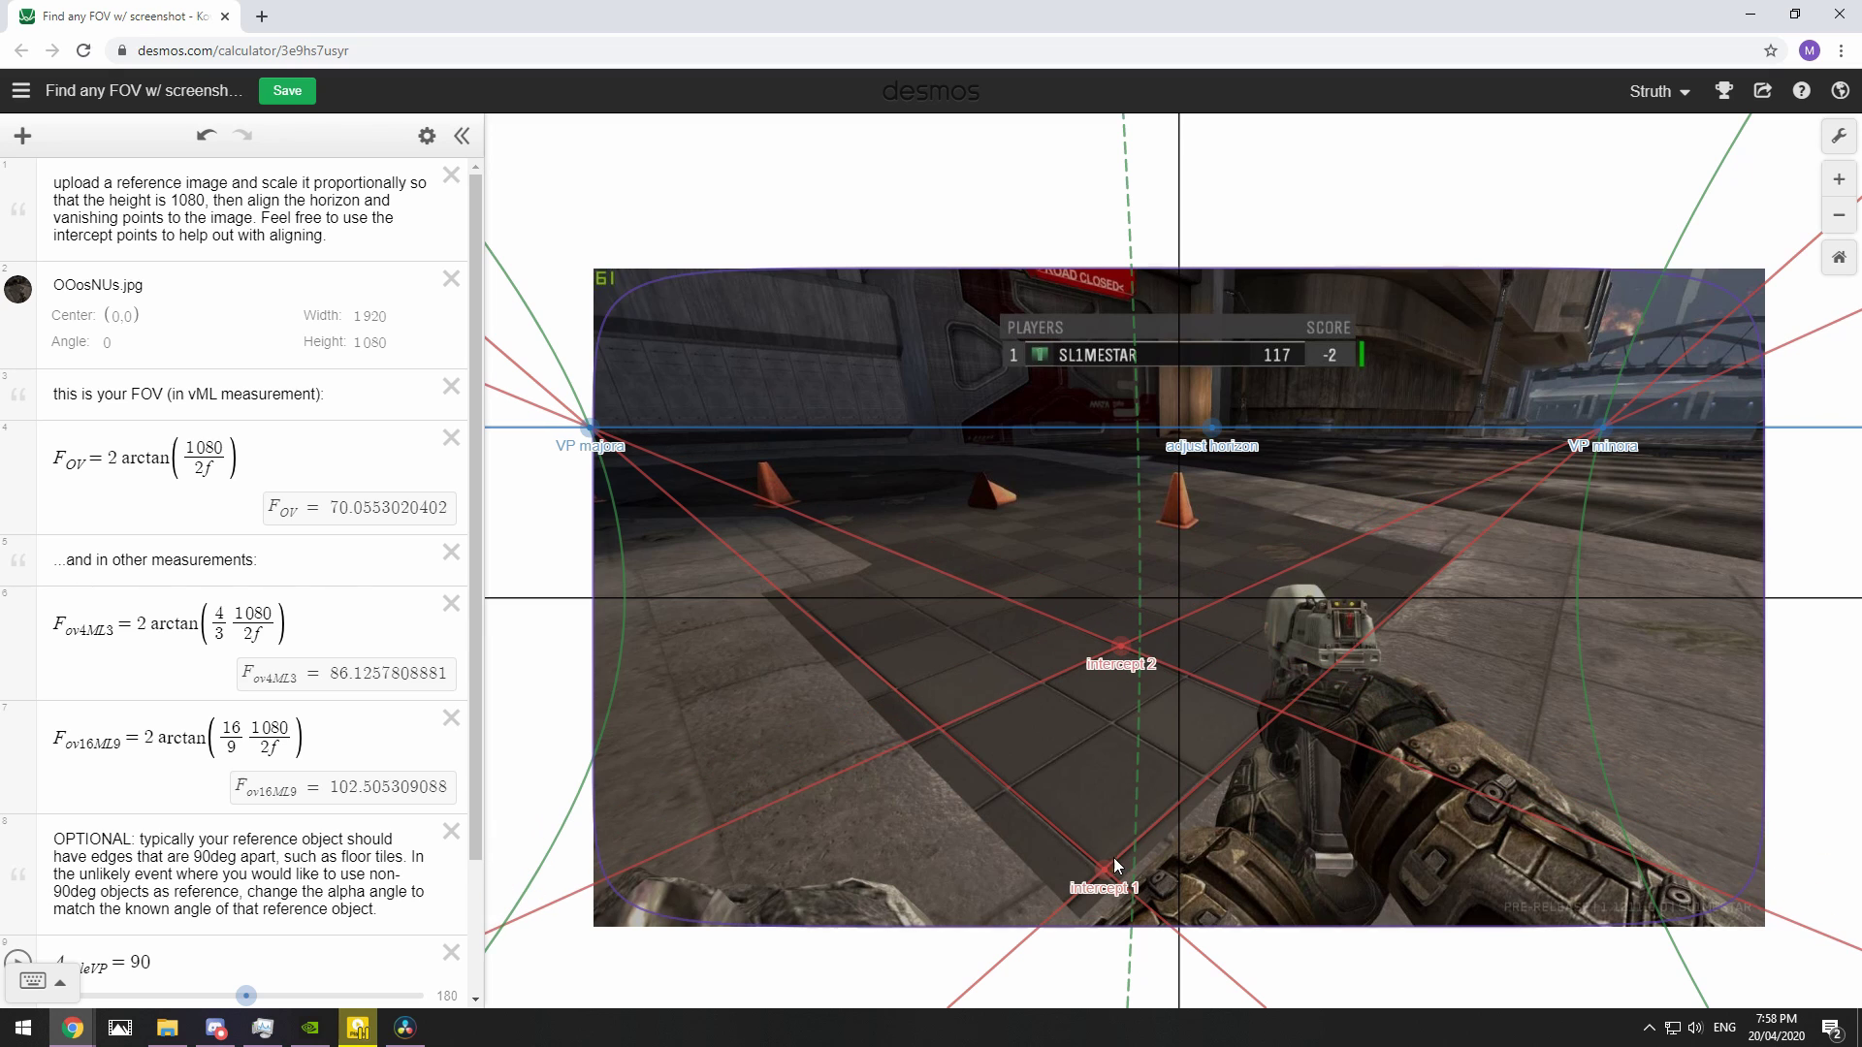
drag(1114, 857, 1116, 718)
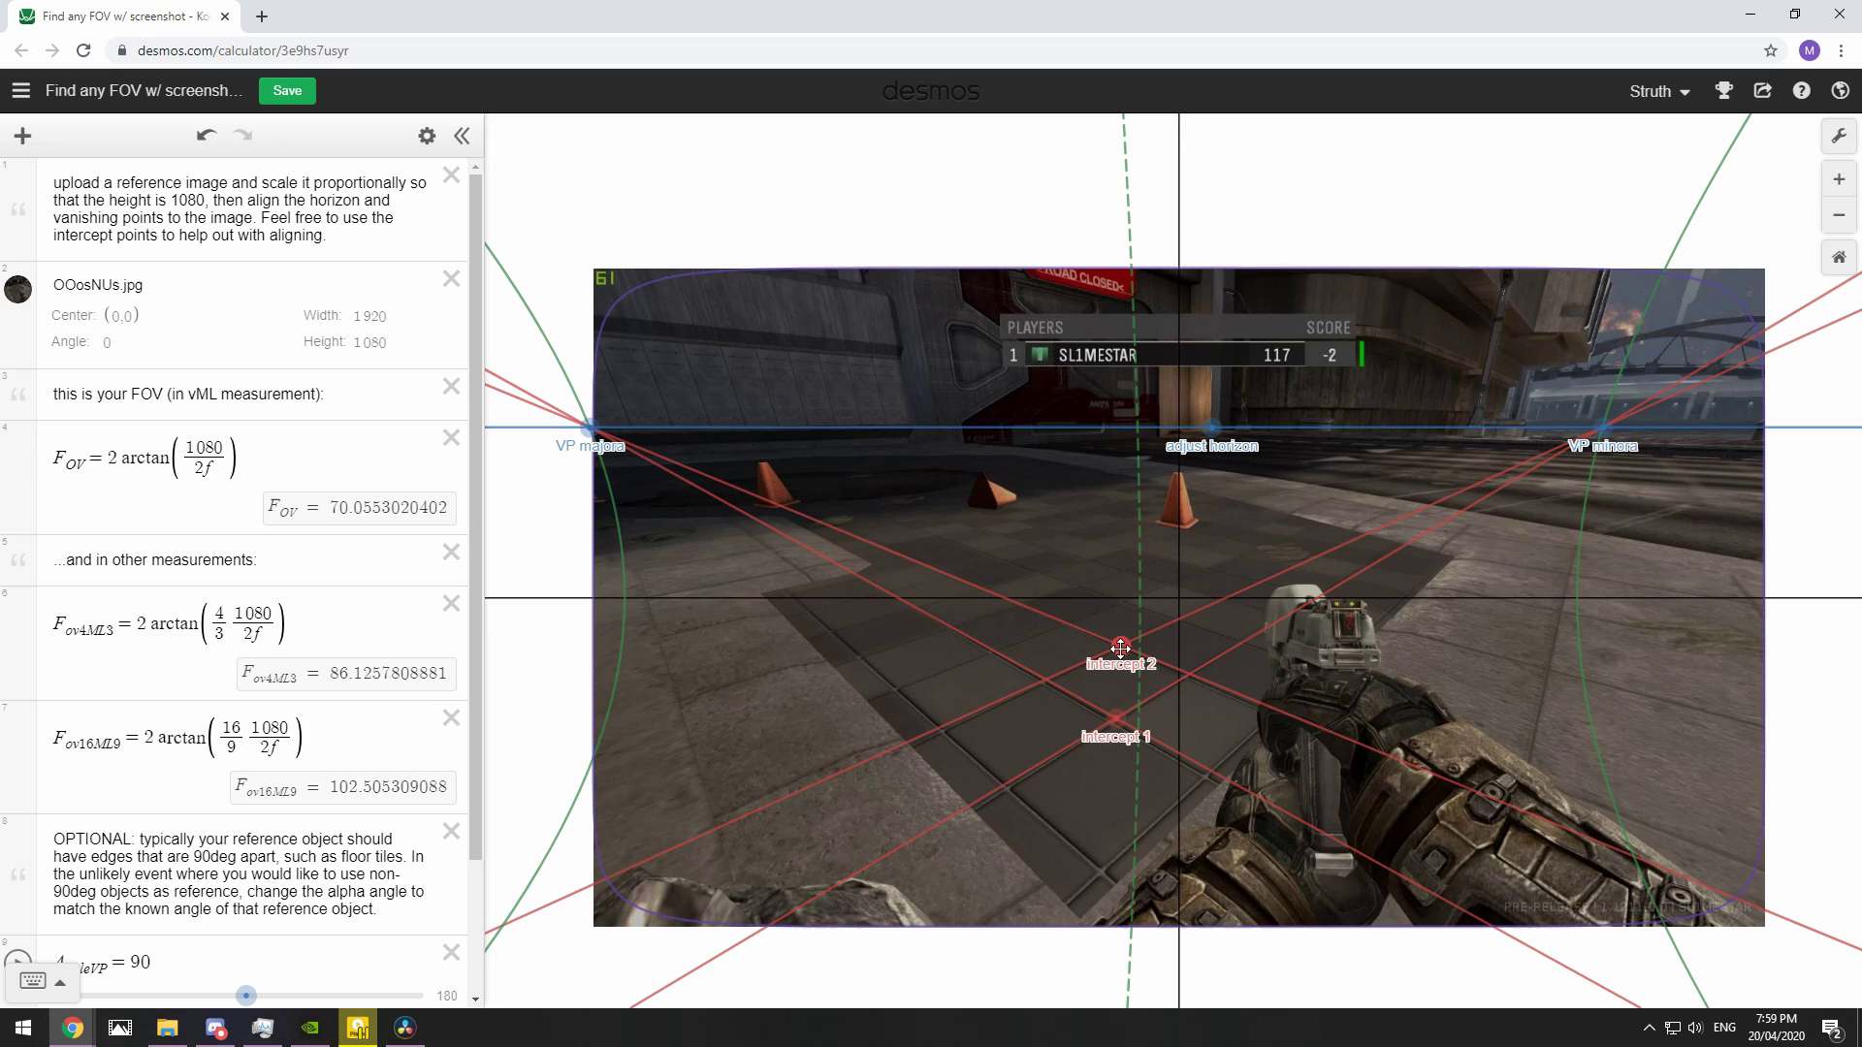
drag(1121, 648, 1125, 603)
drag(1116, 719, 1102, 865)
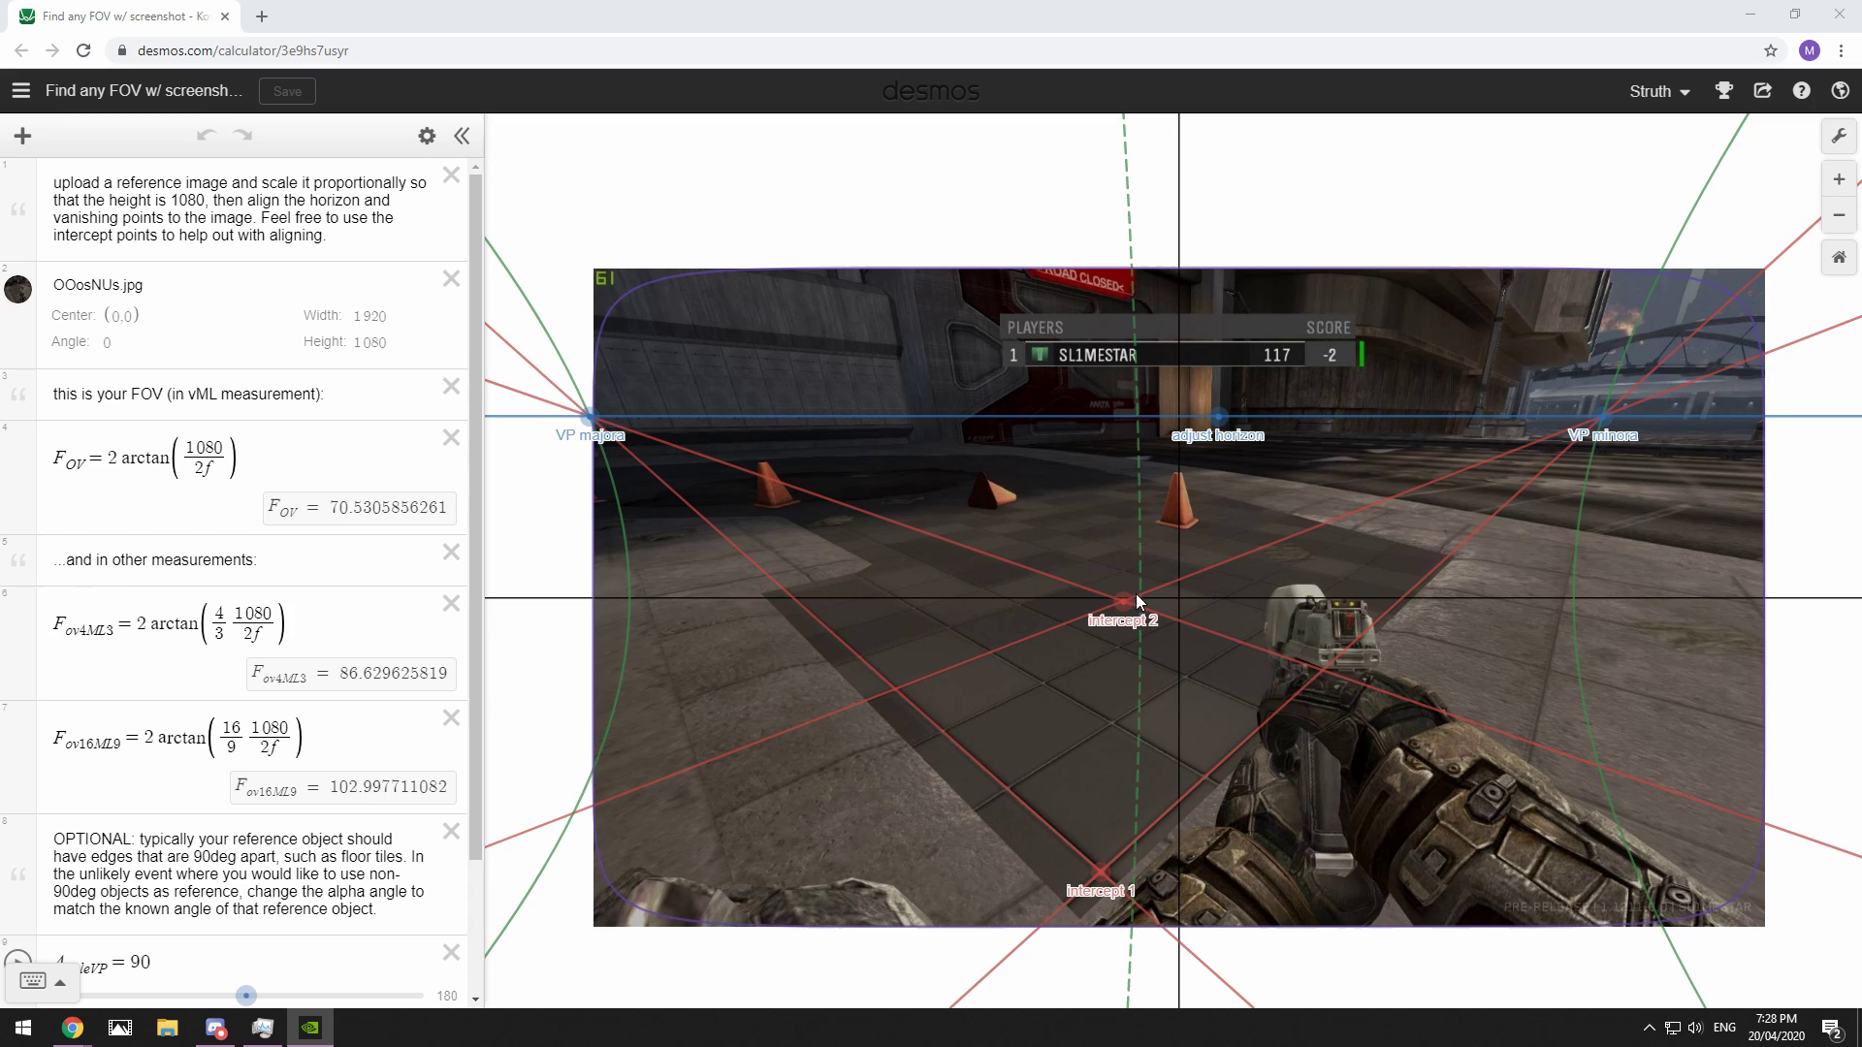
Step: Insert New Project (4).png as an image sized 1920×1080 and hide OOosNUs.jpg
click(21, 140)
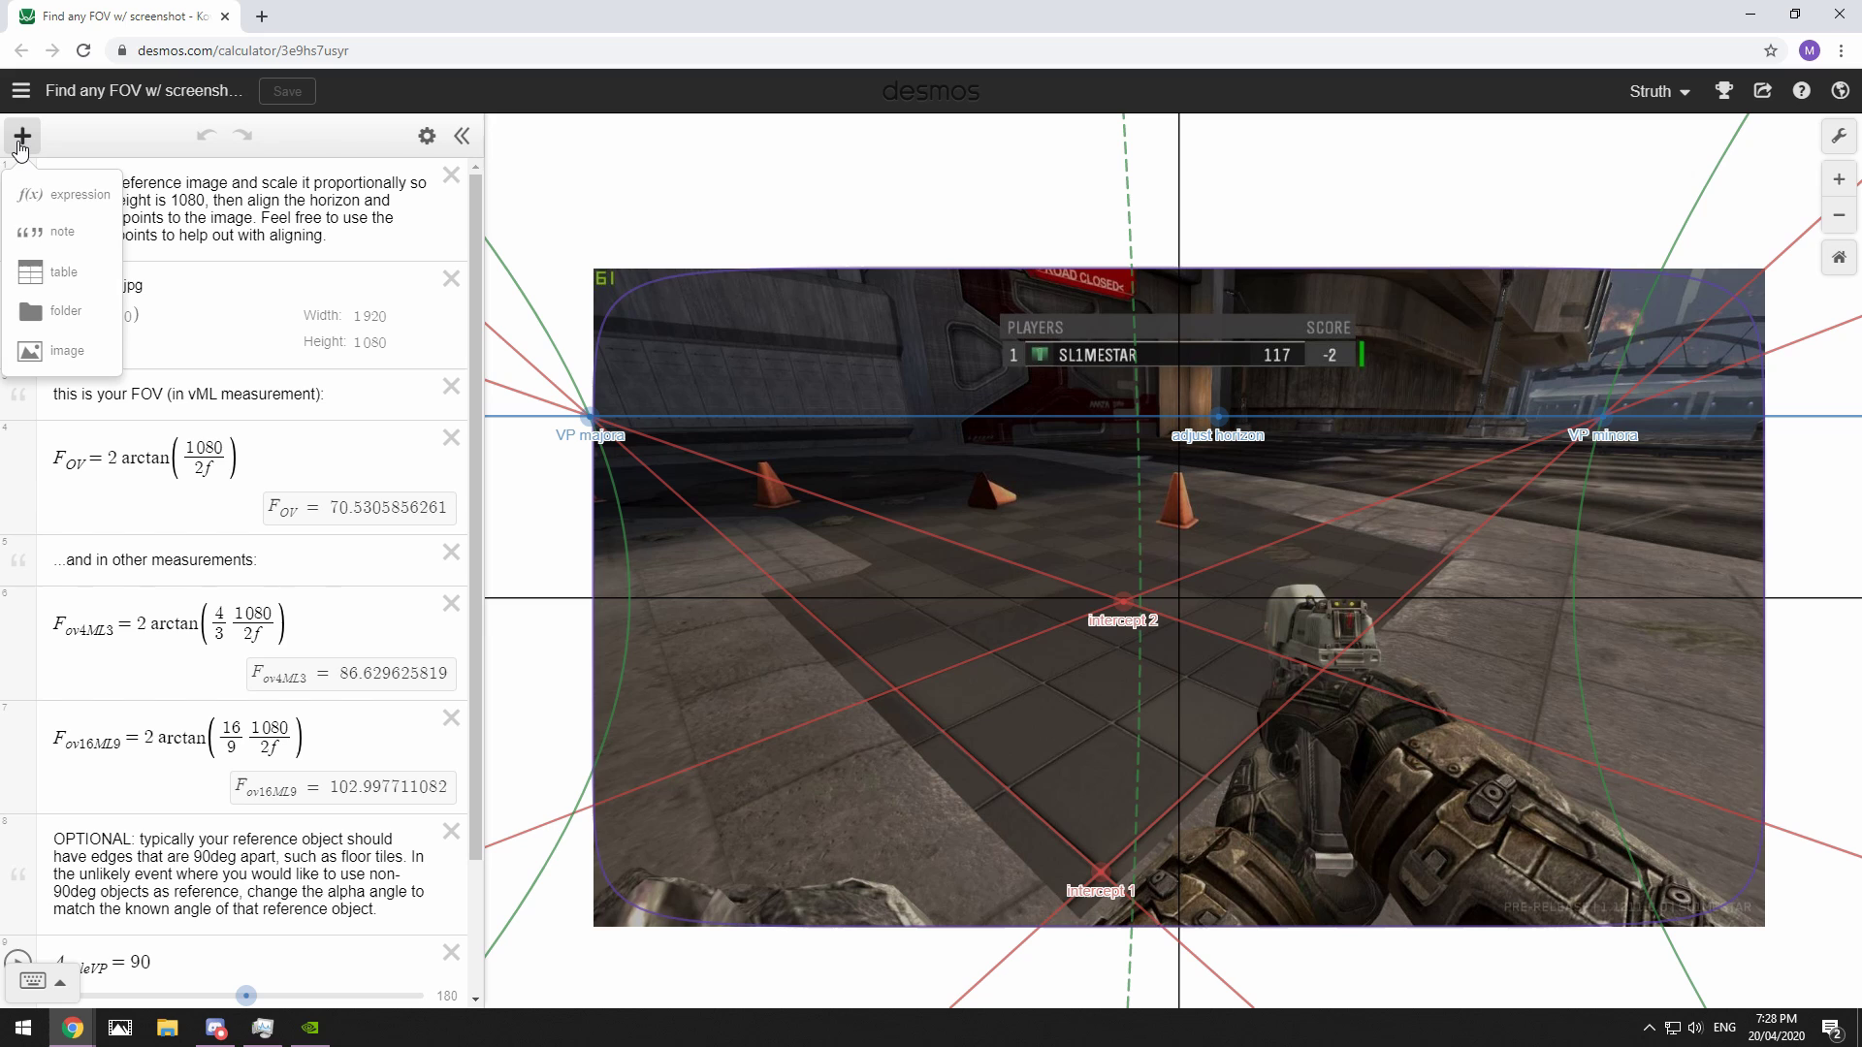
click(48, 352)
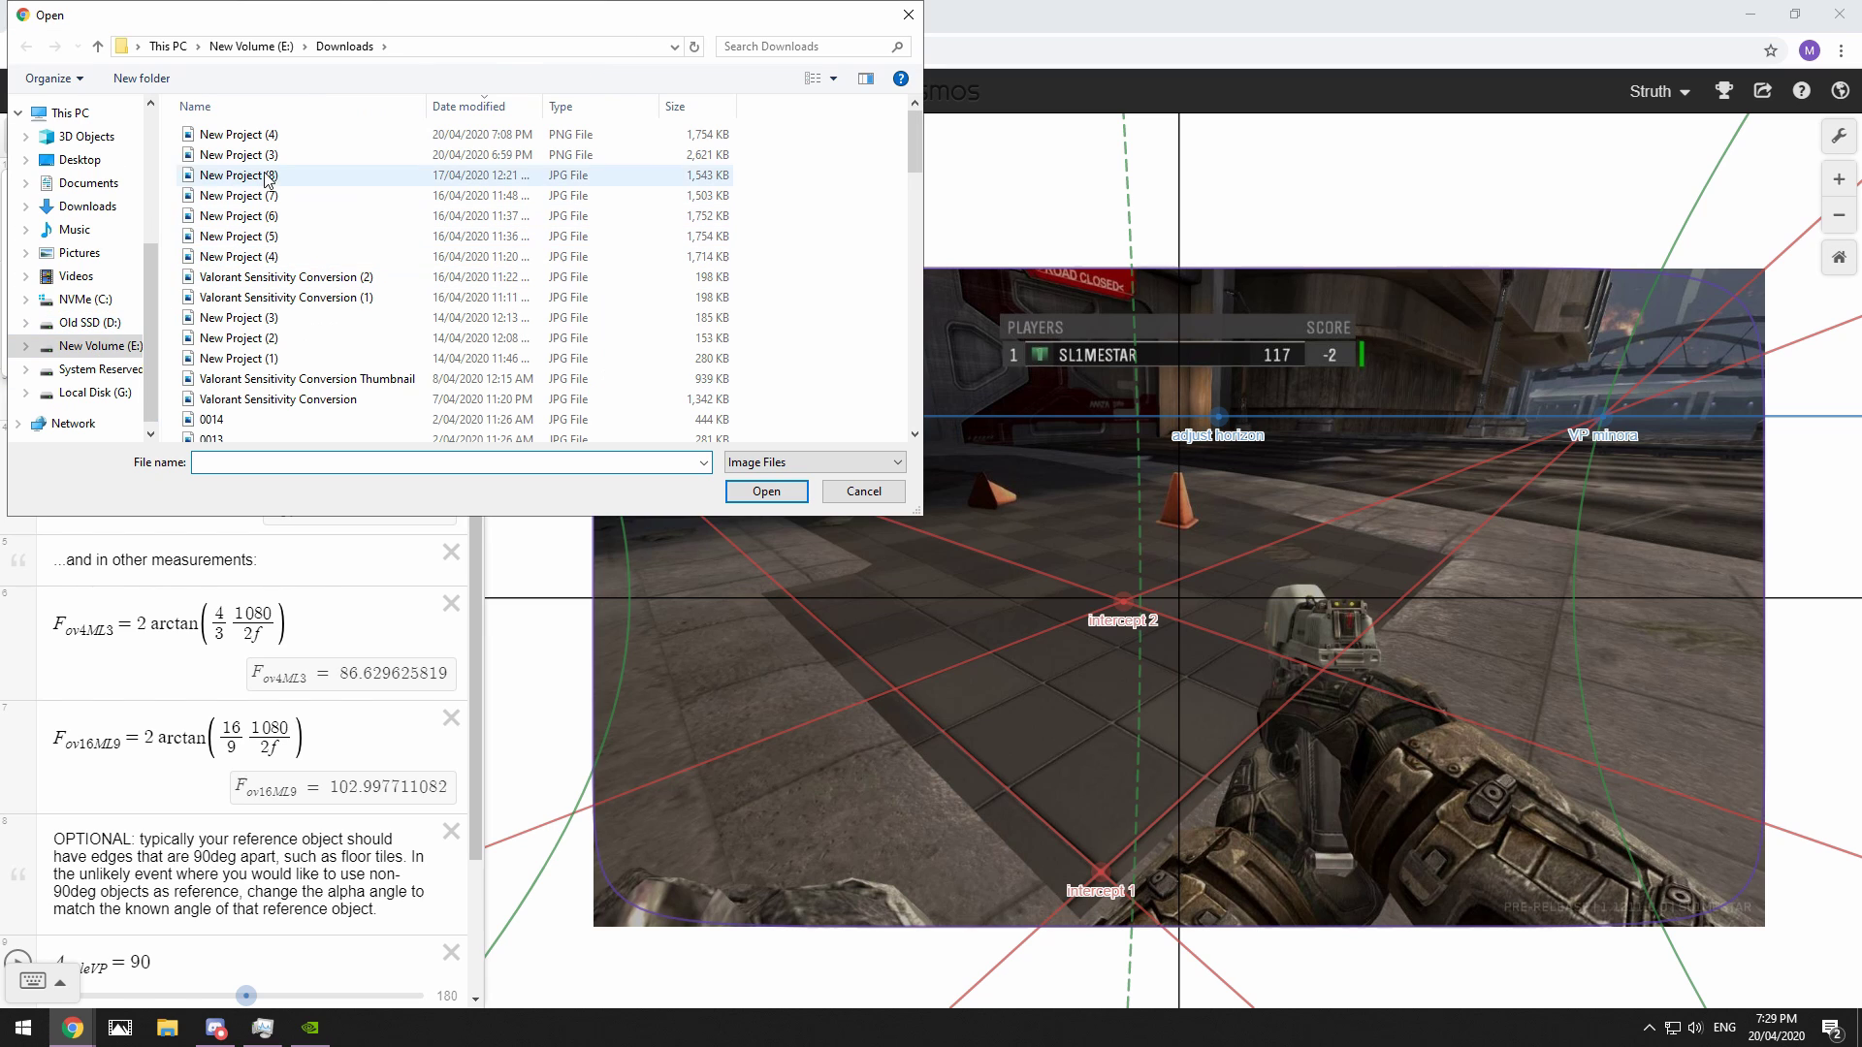
double_click(238, 135)
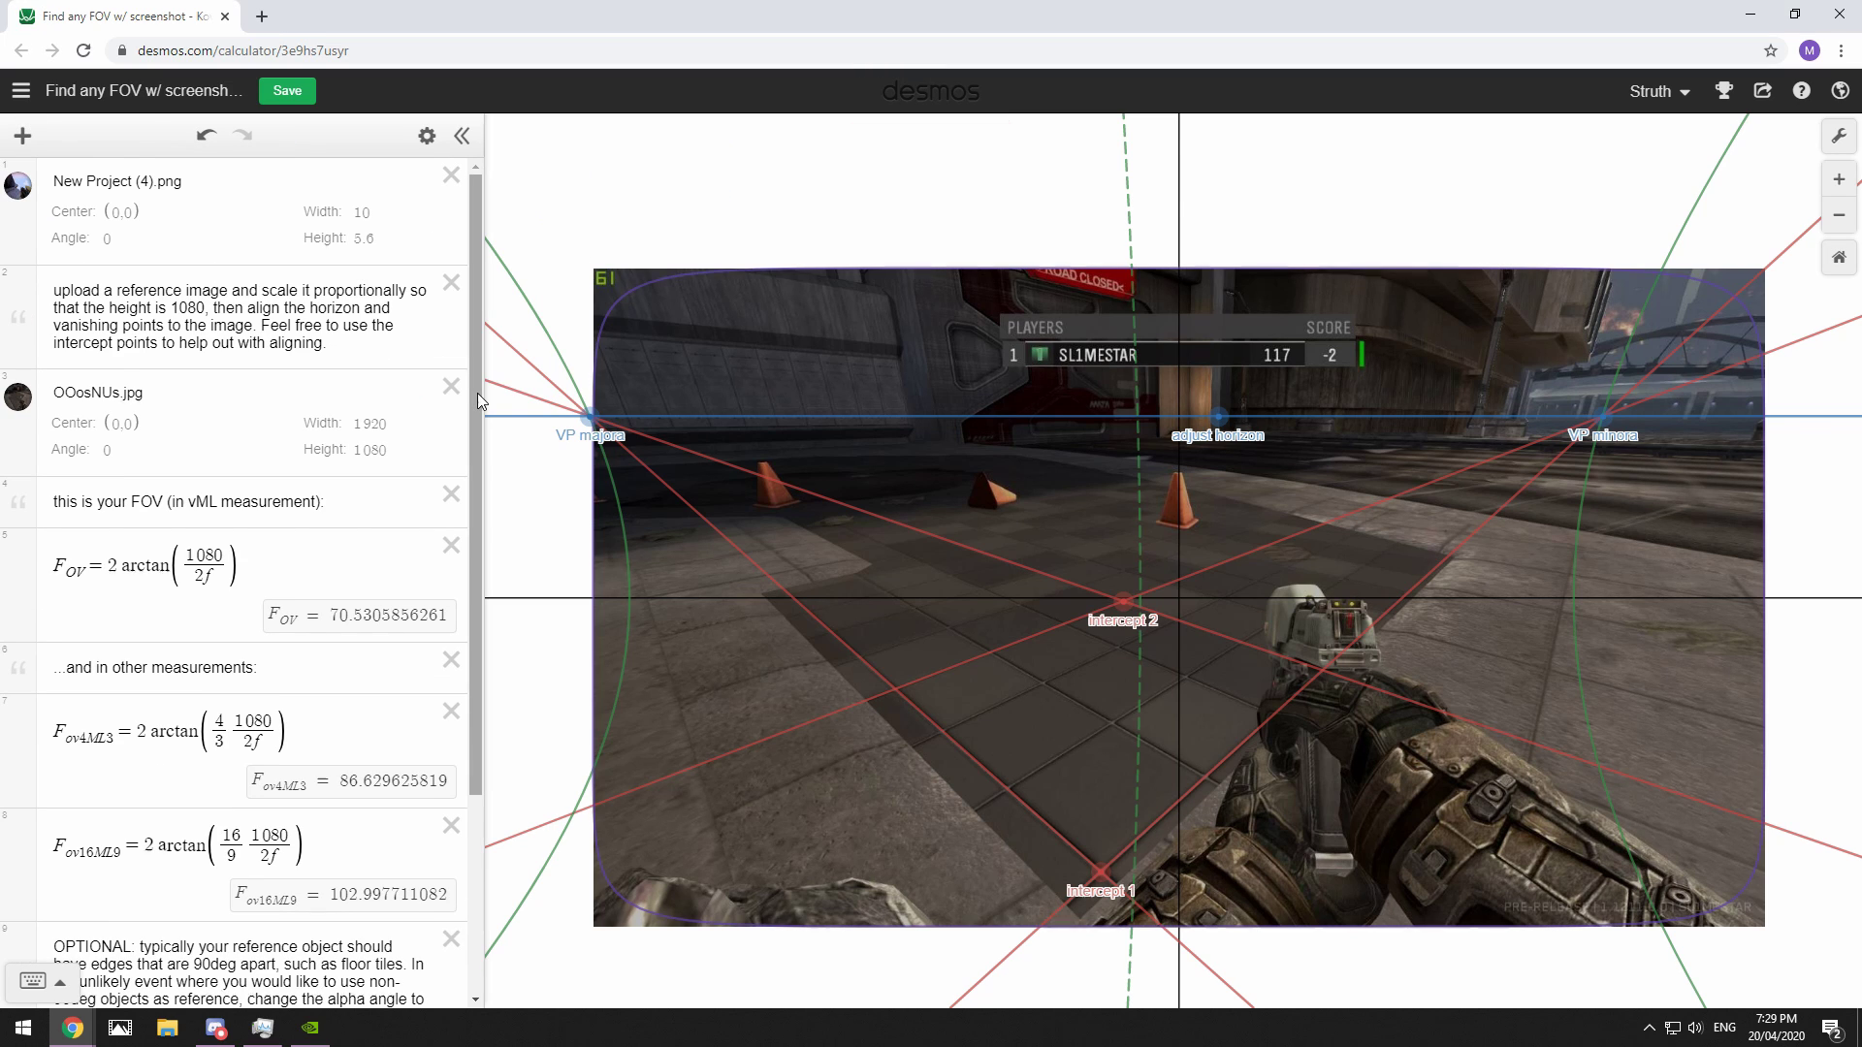
click(384, 211)
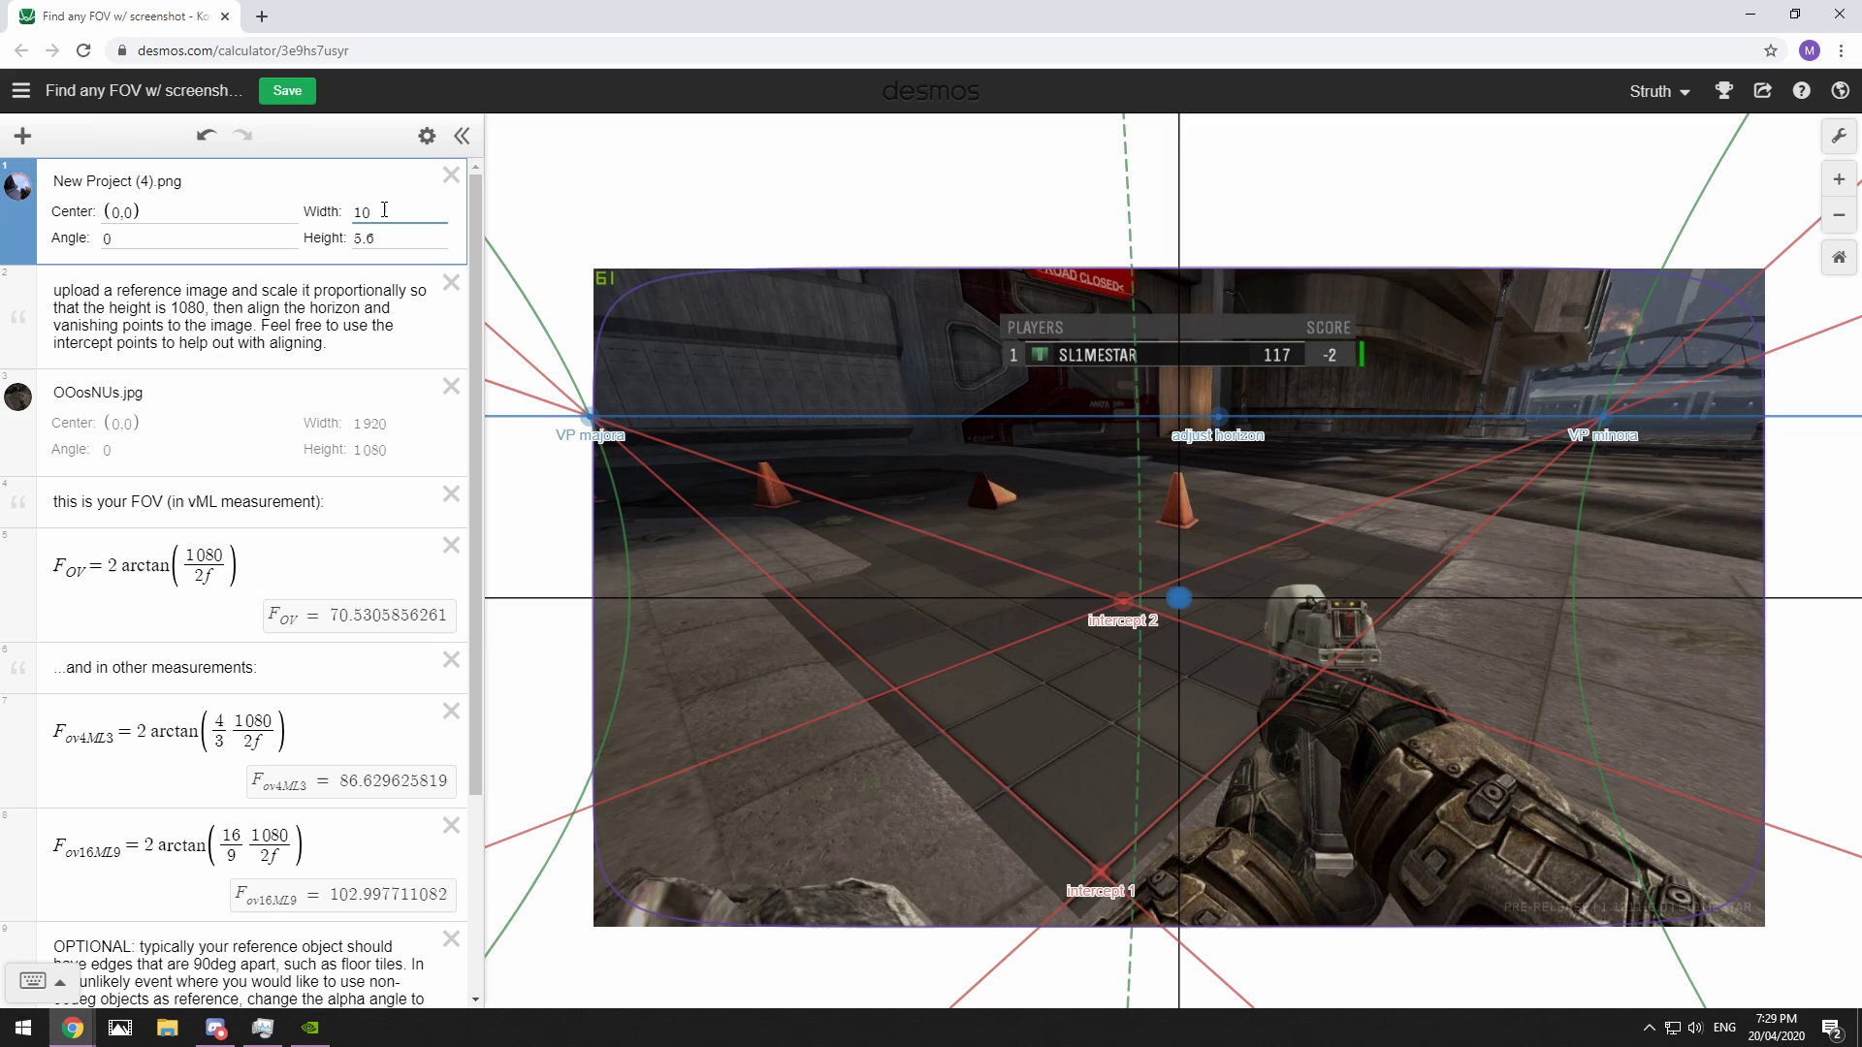
text(920)
drag(384, 241, 318, 241)
text(1080)
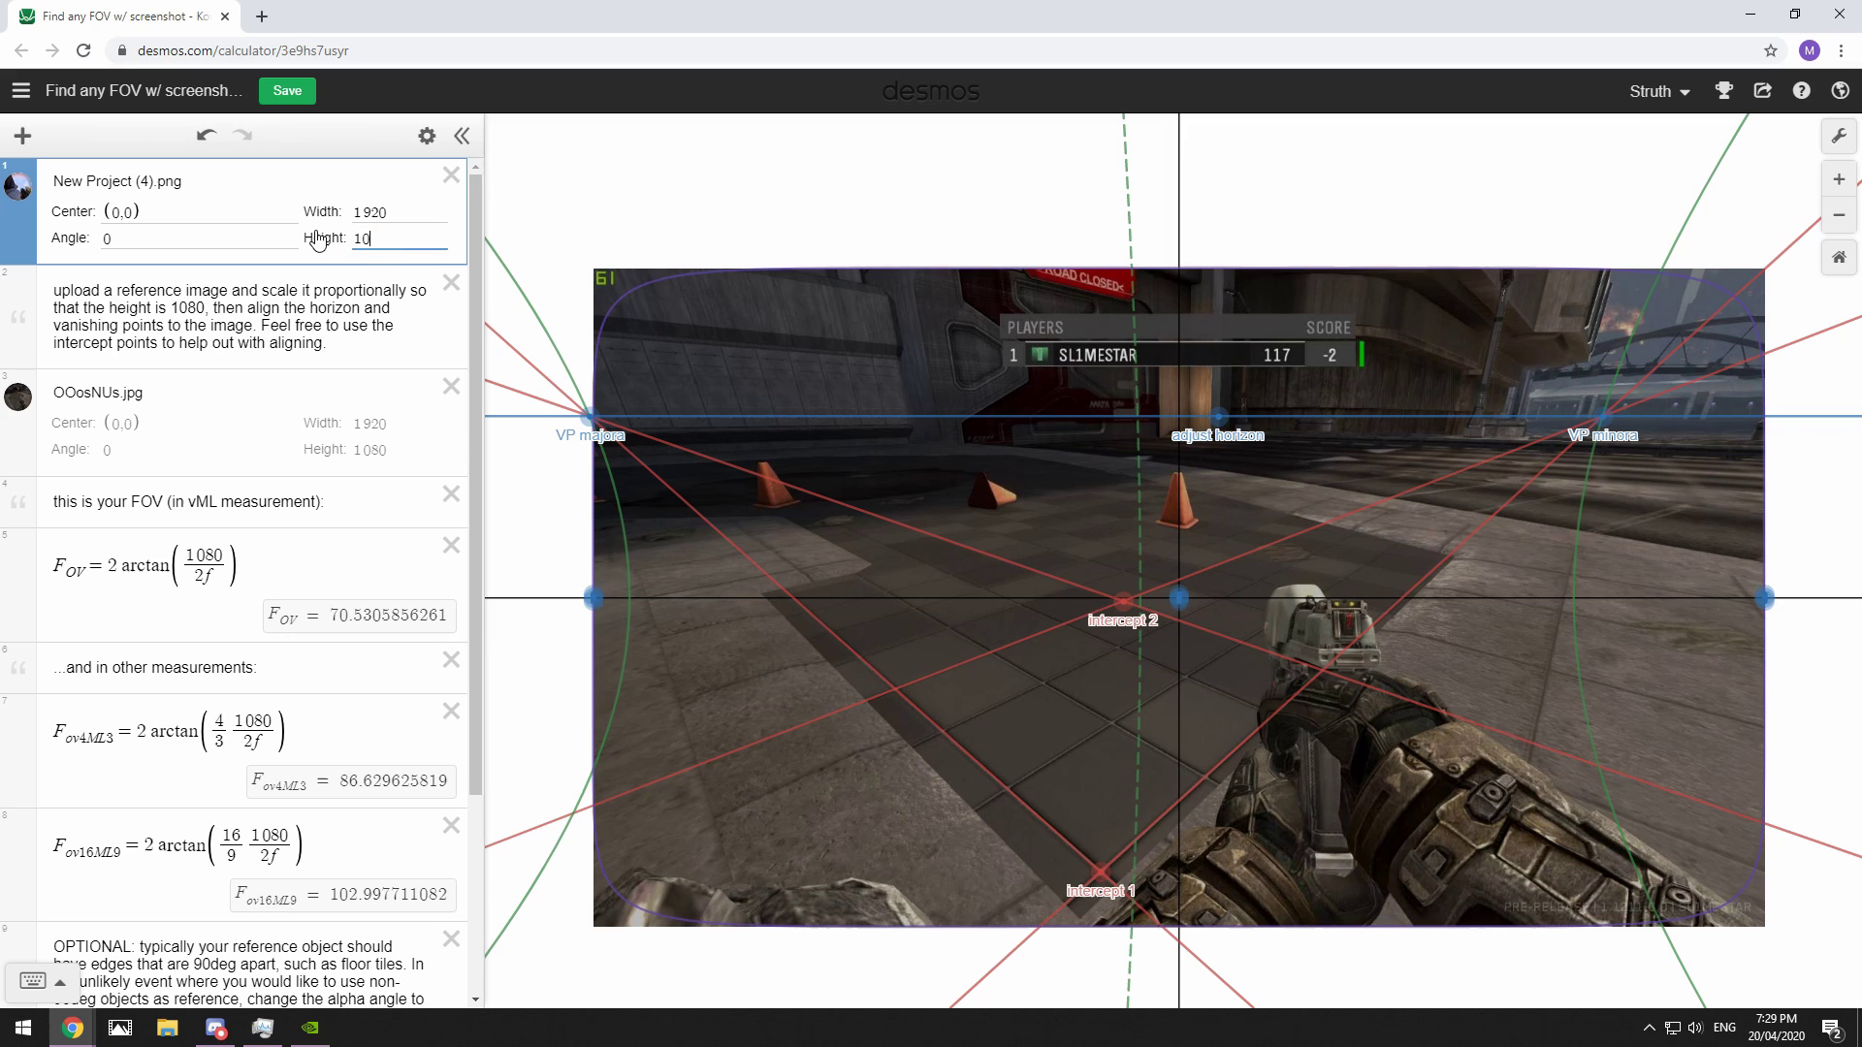
click(23, 405)
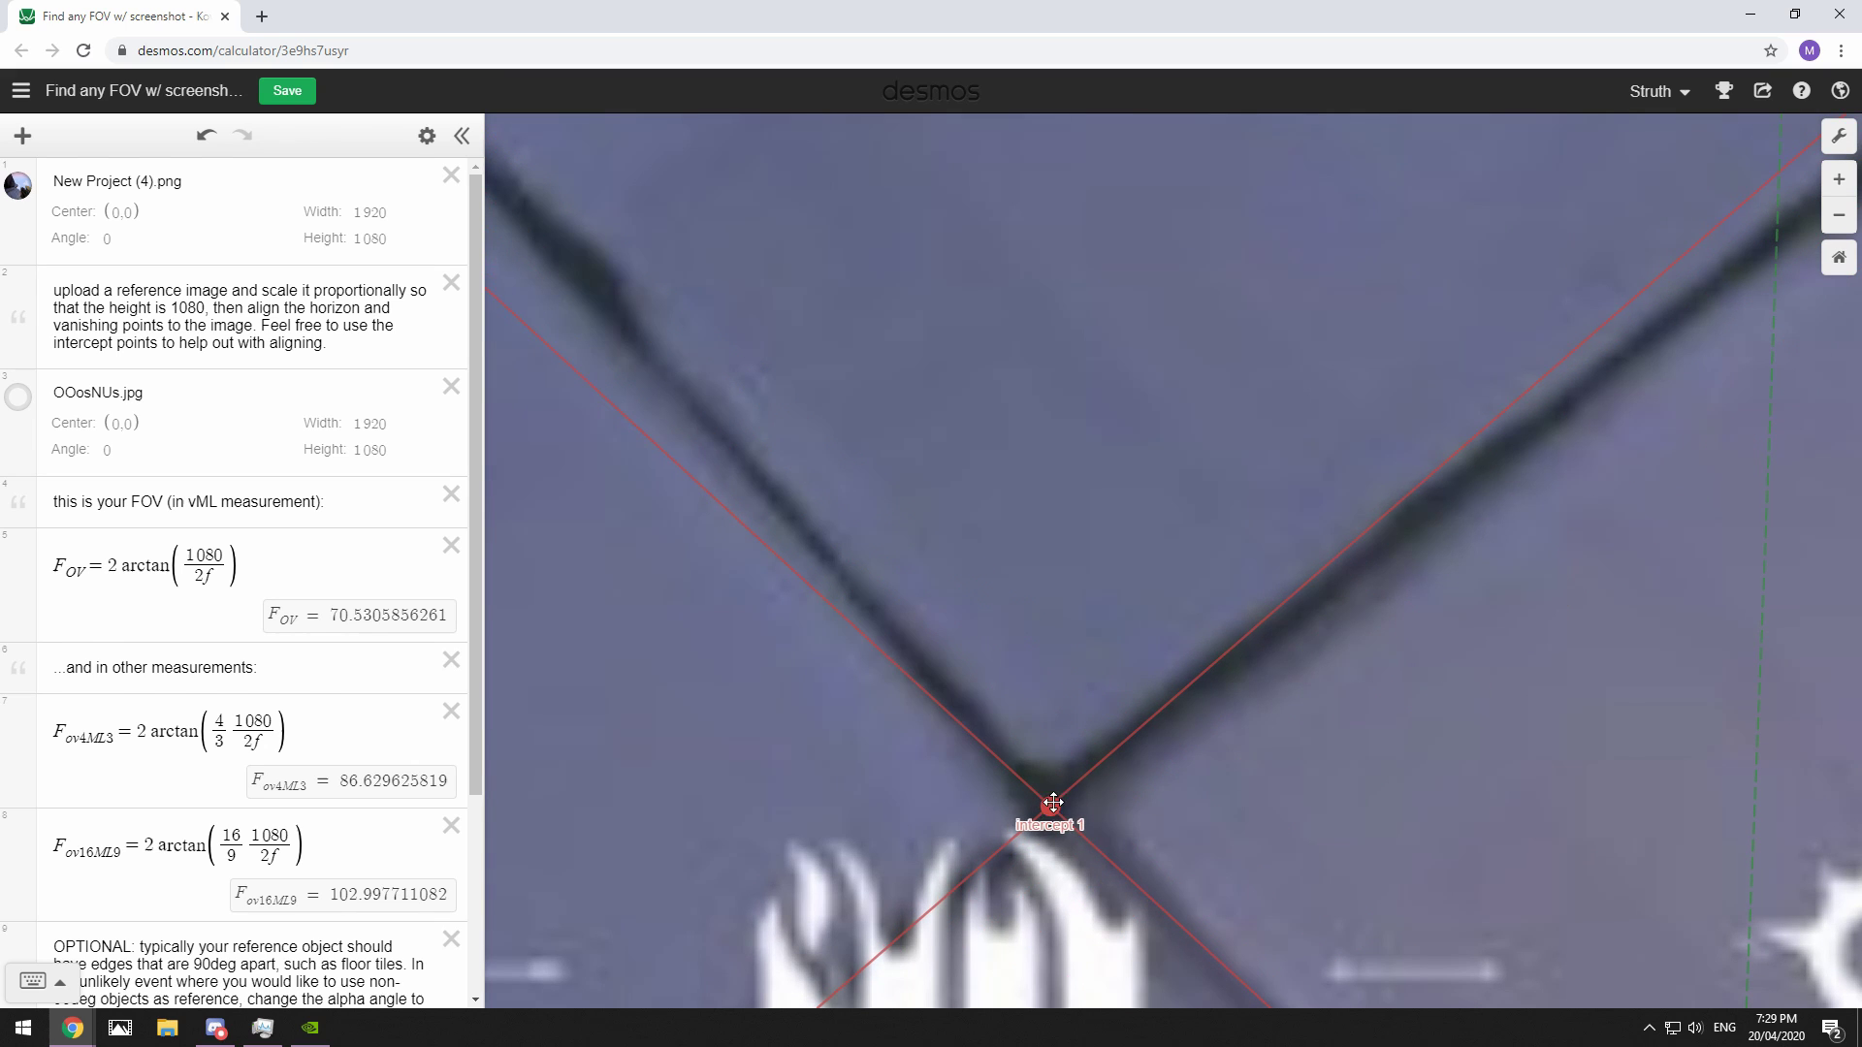
Step: Place intercept 1 exactly on its floor tile corner
scroll(1114, 796, down, 10)
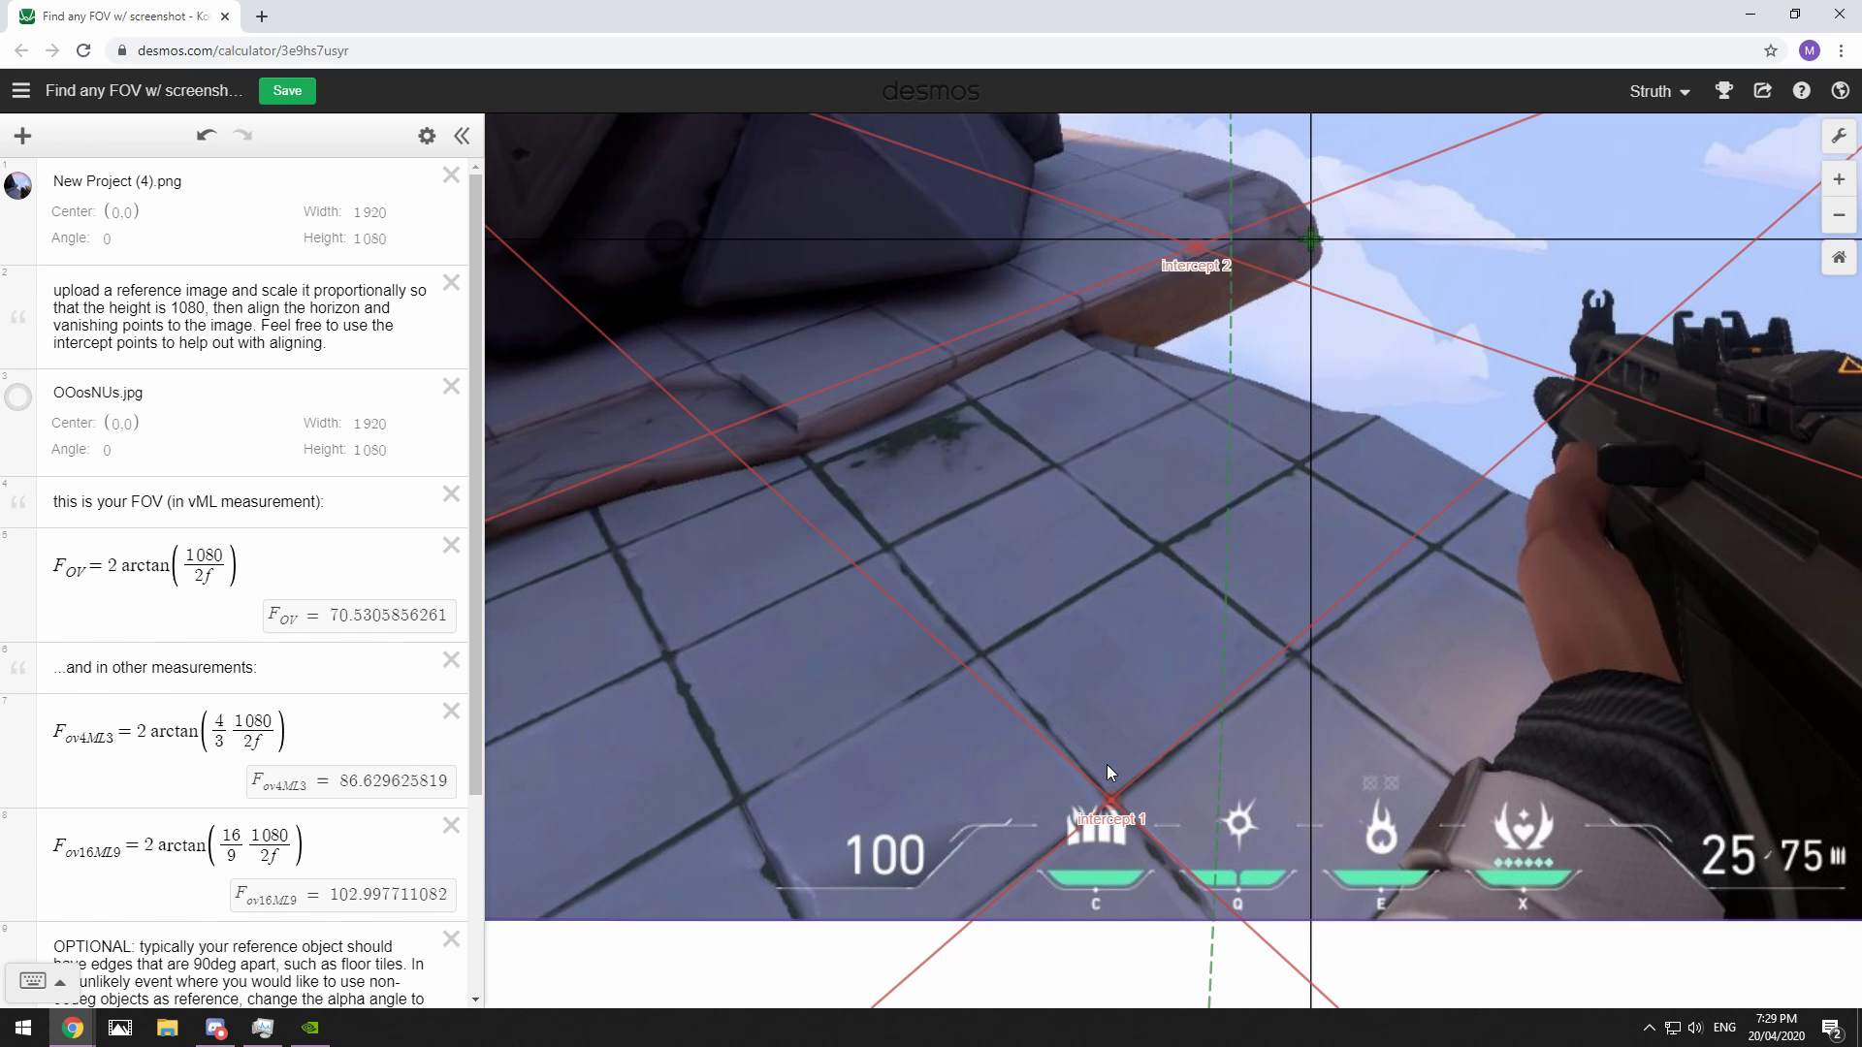
scroll(1107, 764, up, 10)
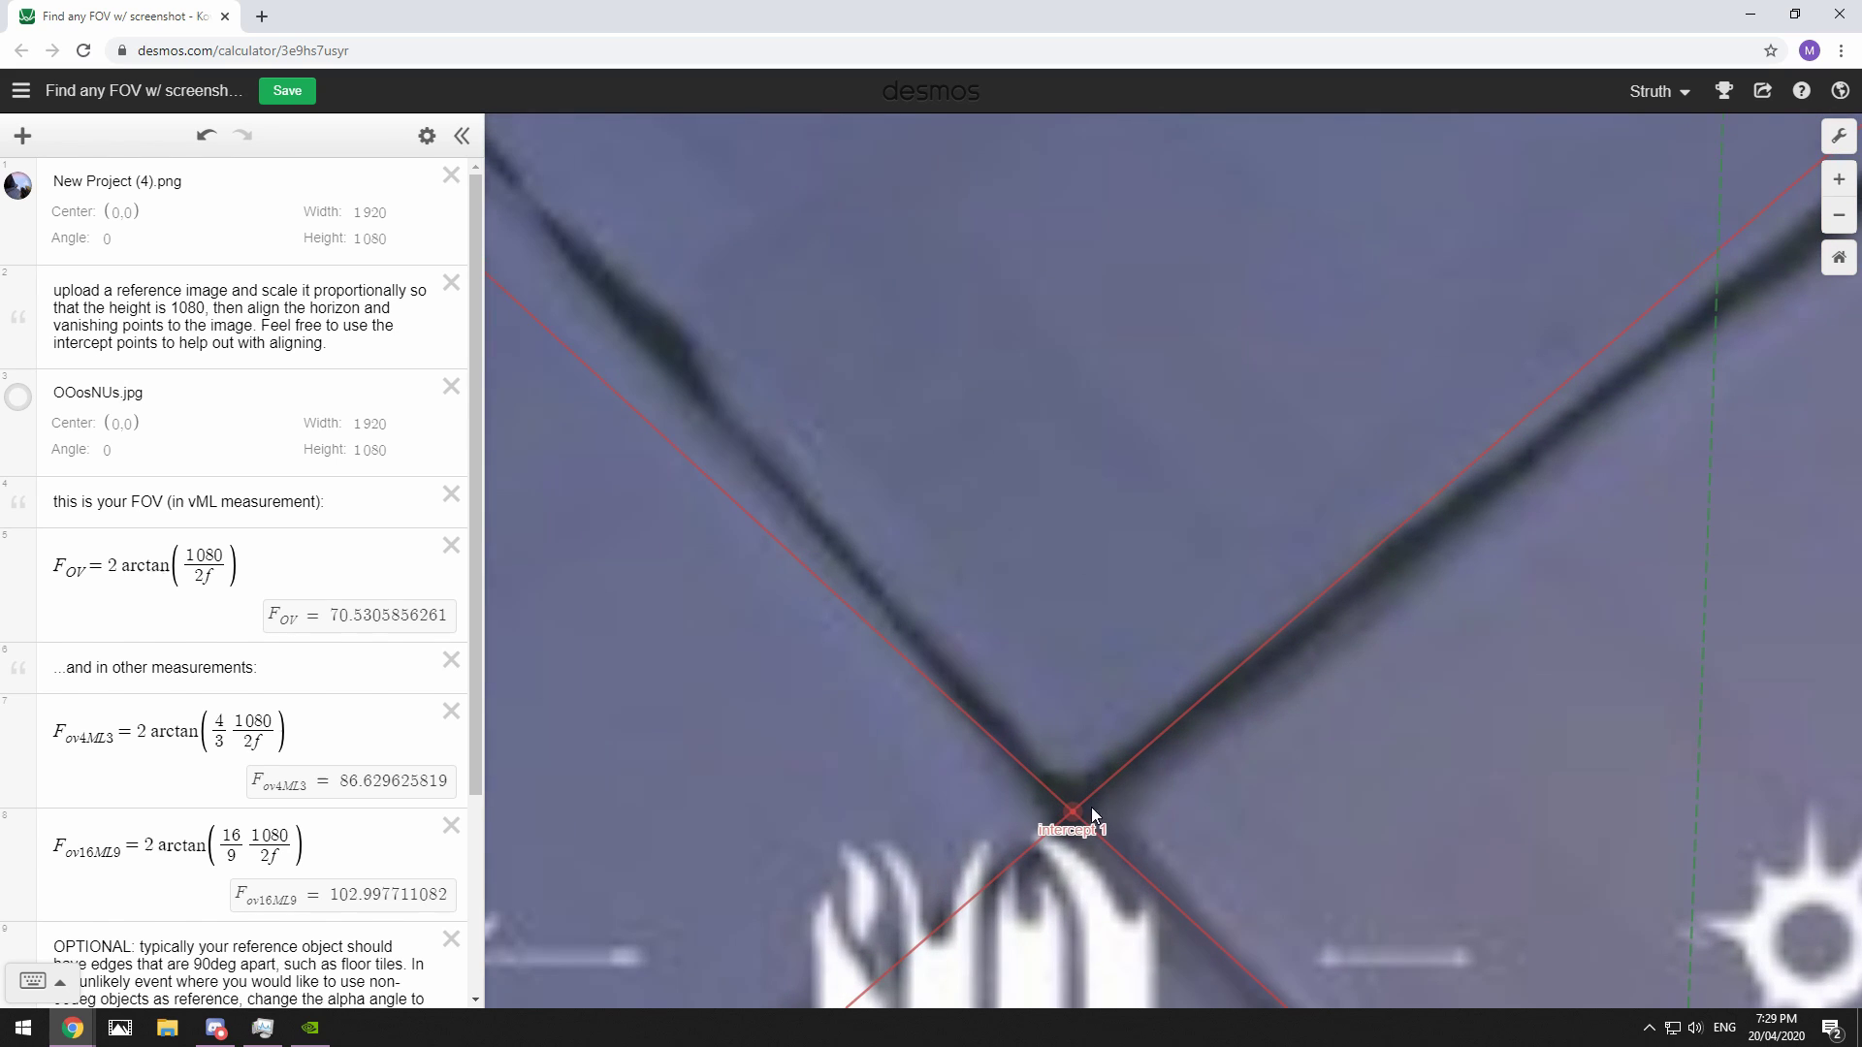
drag(1074, 811, 1078, 812)
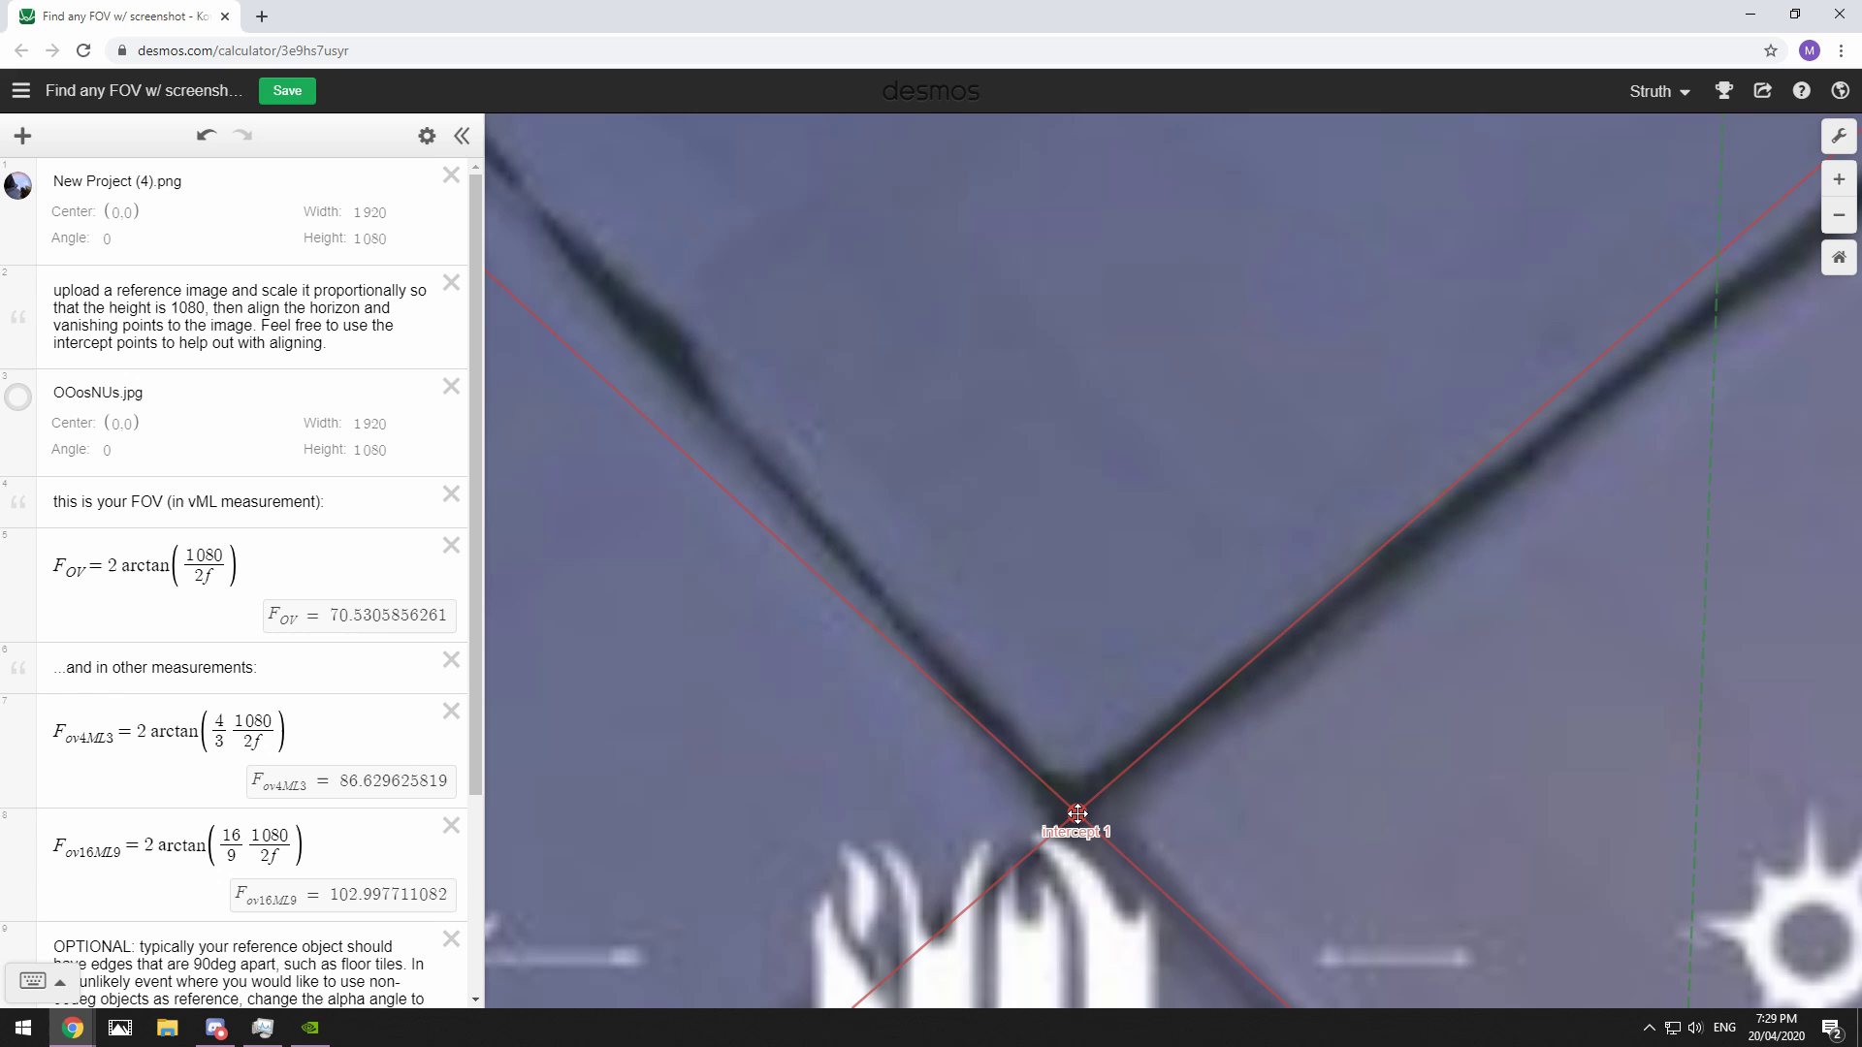
Step: Move intercept 2 down onto a floor tile corner and fine-tune its position
scroll(1208, 826, down, 5)
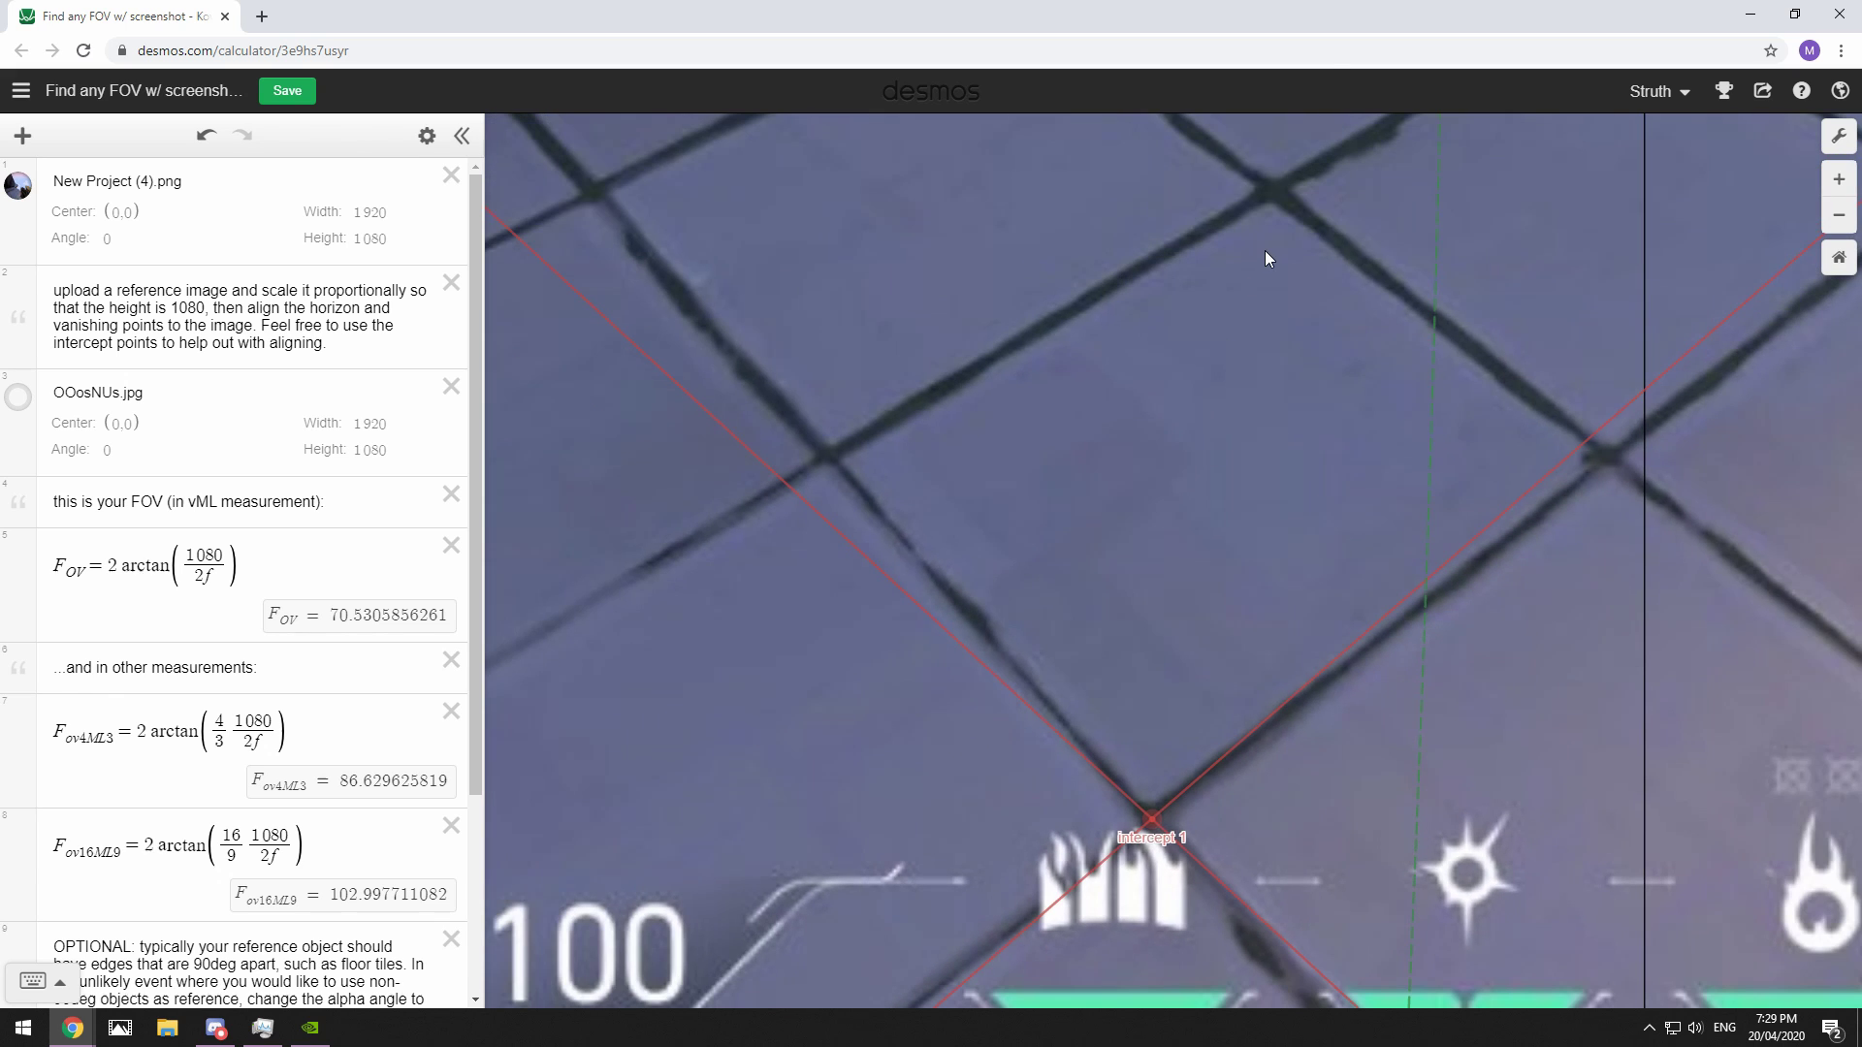
scroll(1044, 718, down, 5)
drag(1189, 368, 1184, 427)
scroll(1092, 275, up, 5)
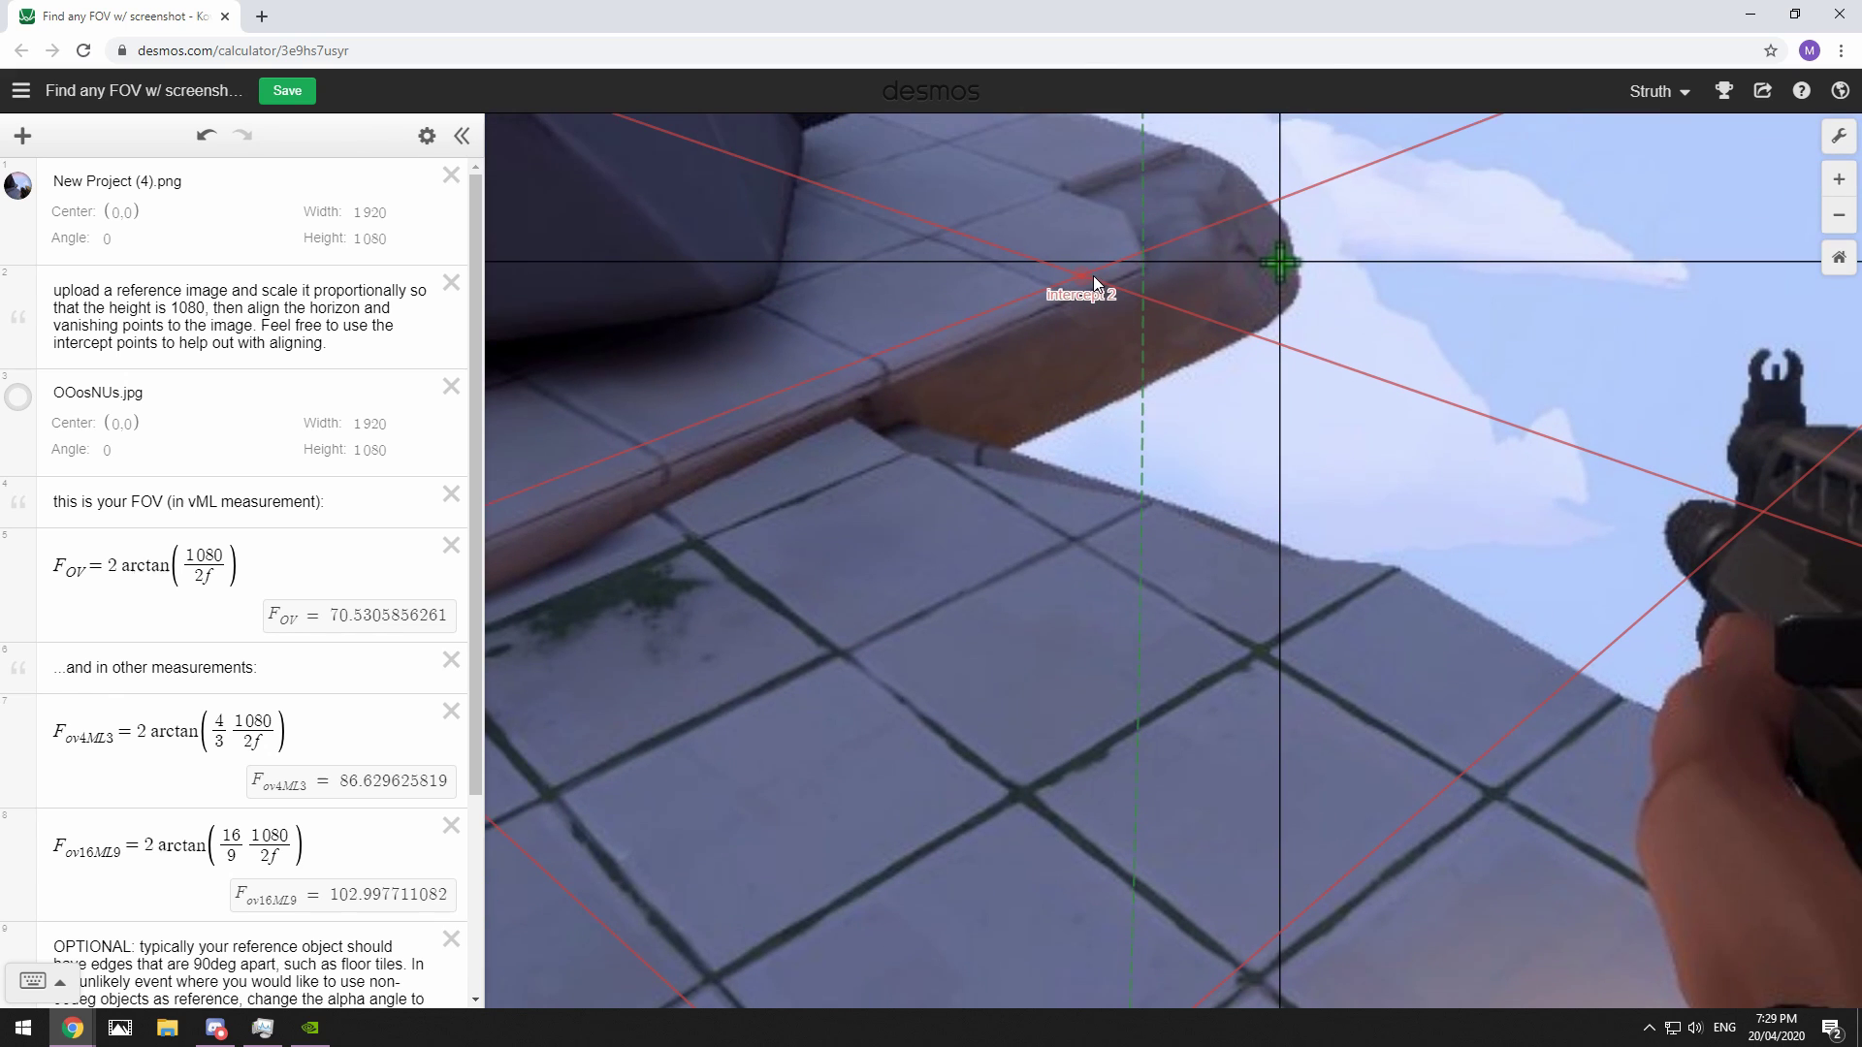
drag(1092, 276, 1084, 538)
scroll(1081, 532, up, 5)
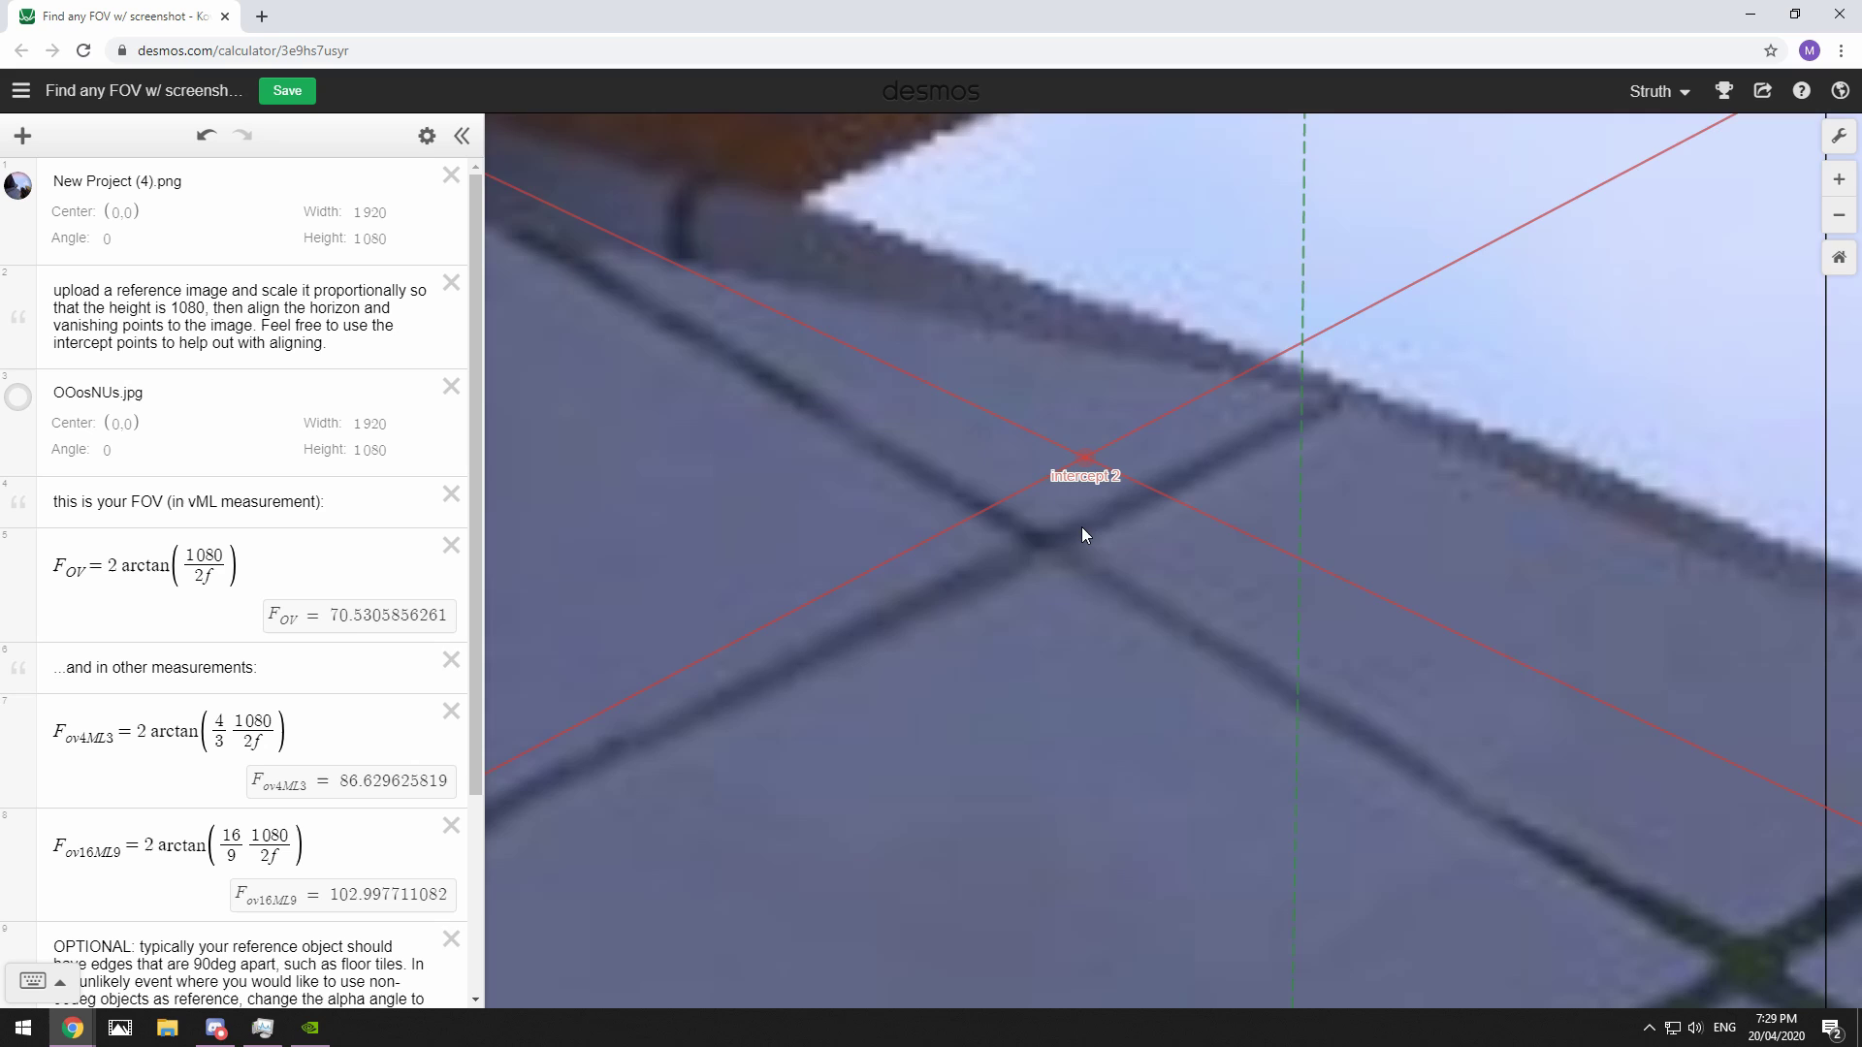
scroll(1084, 534, up, 3)
drag(1108, 355, 1020, 568)
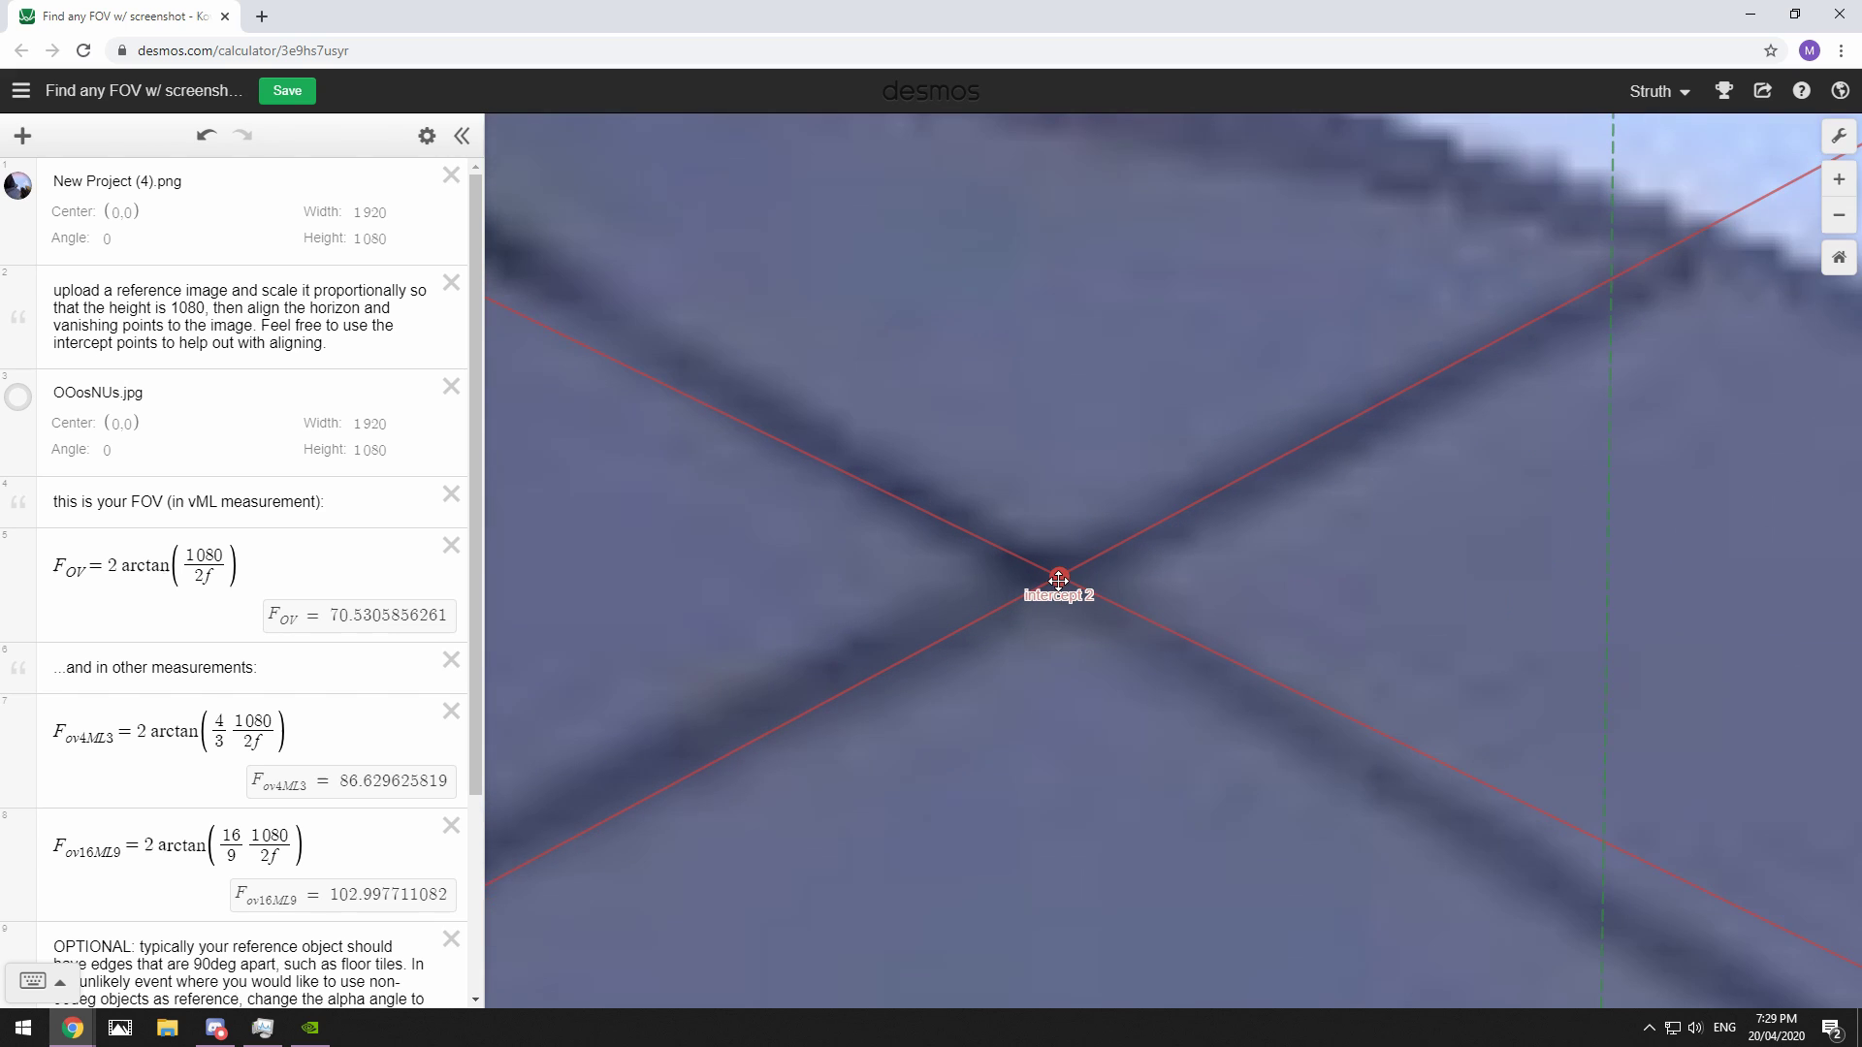
scroll(1171, 665, down, 6)
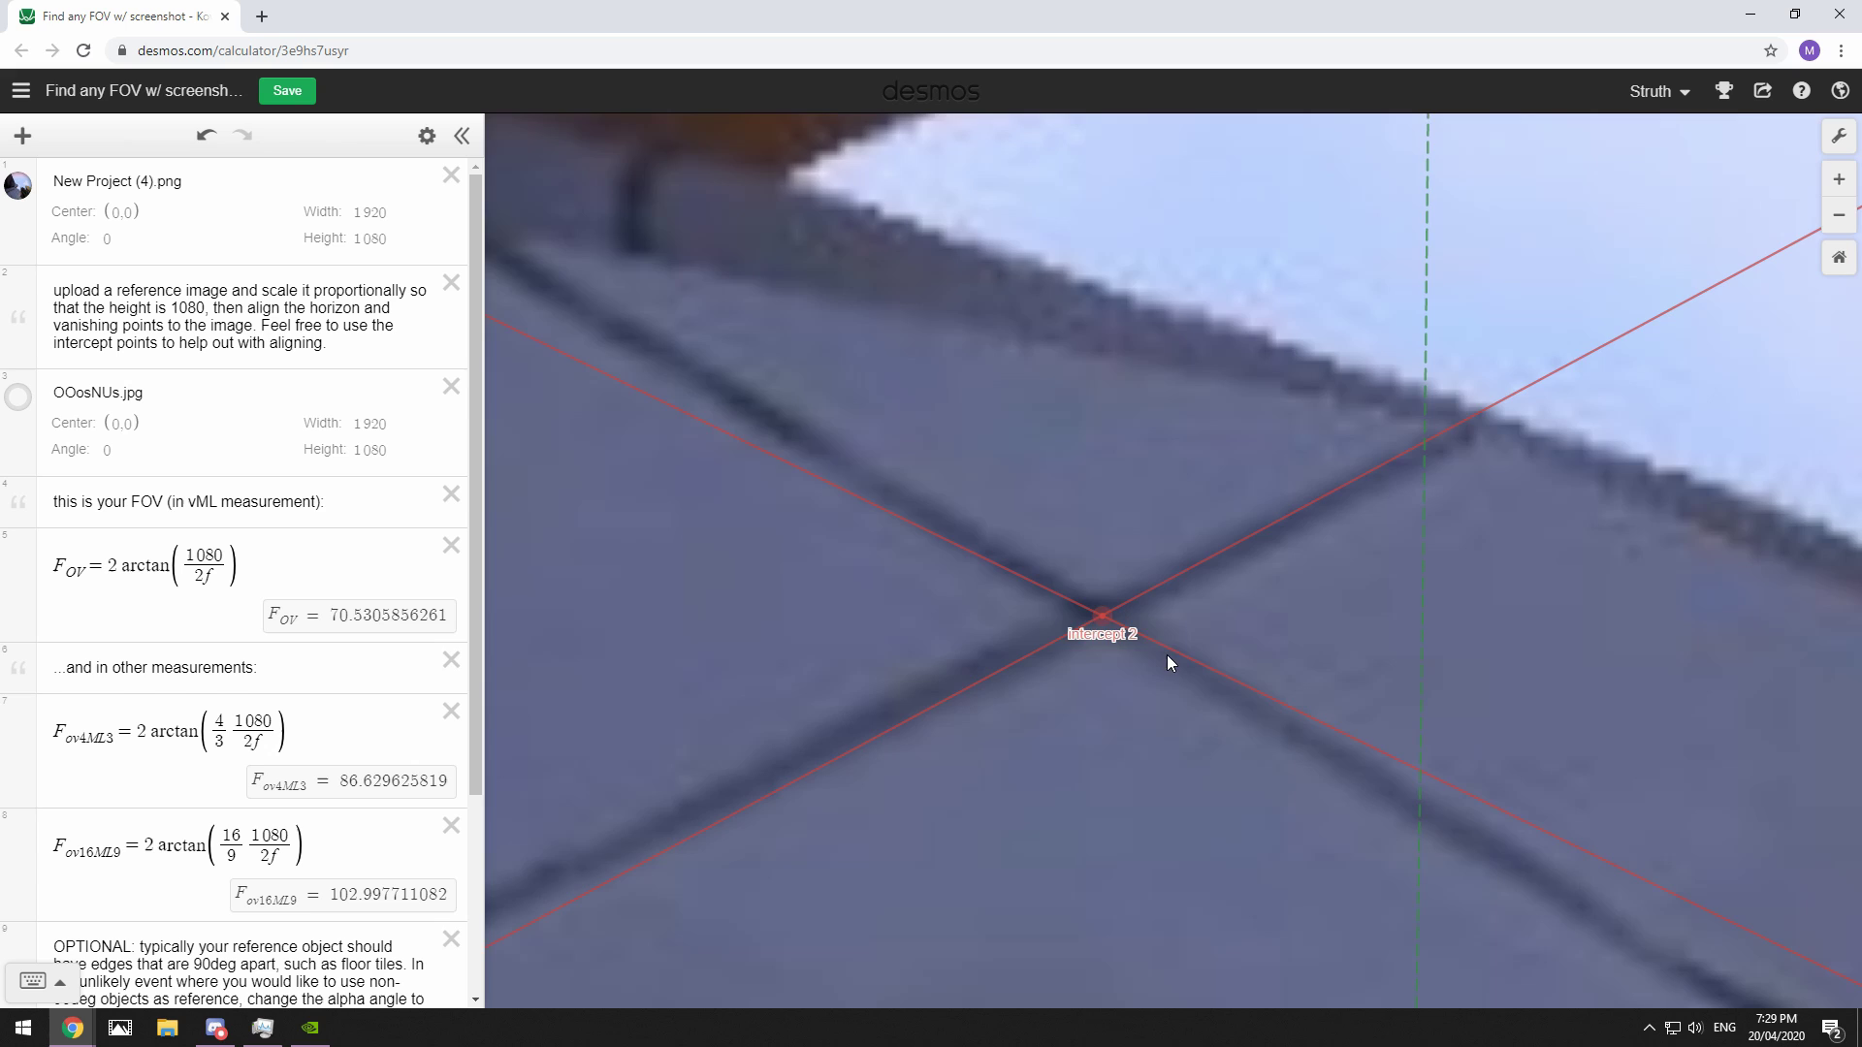
scroll(1184, 586, down, 5)
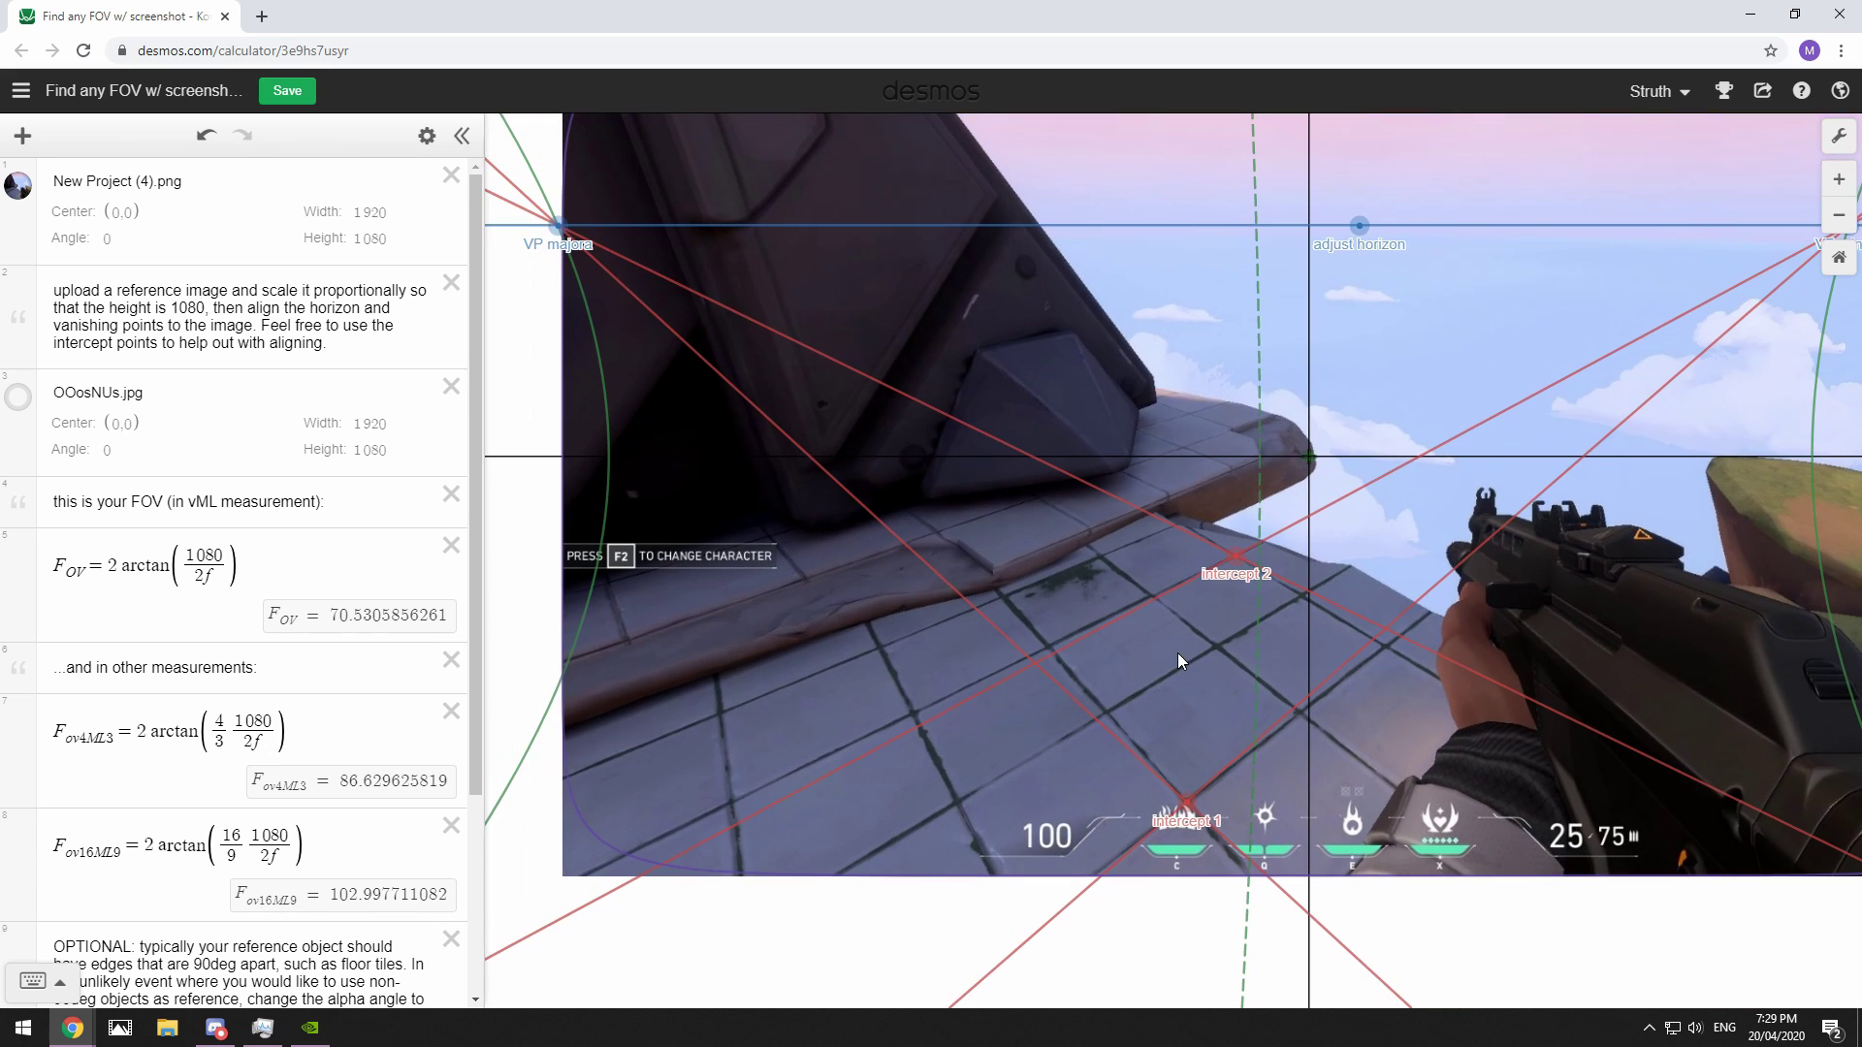
Step: Slide VP majora right along the horizon, then nudge it slightly back left
drag(1049, 569, 1063, 619)
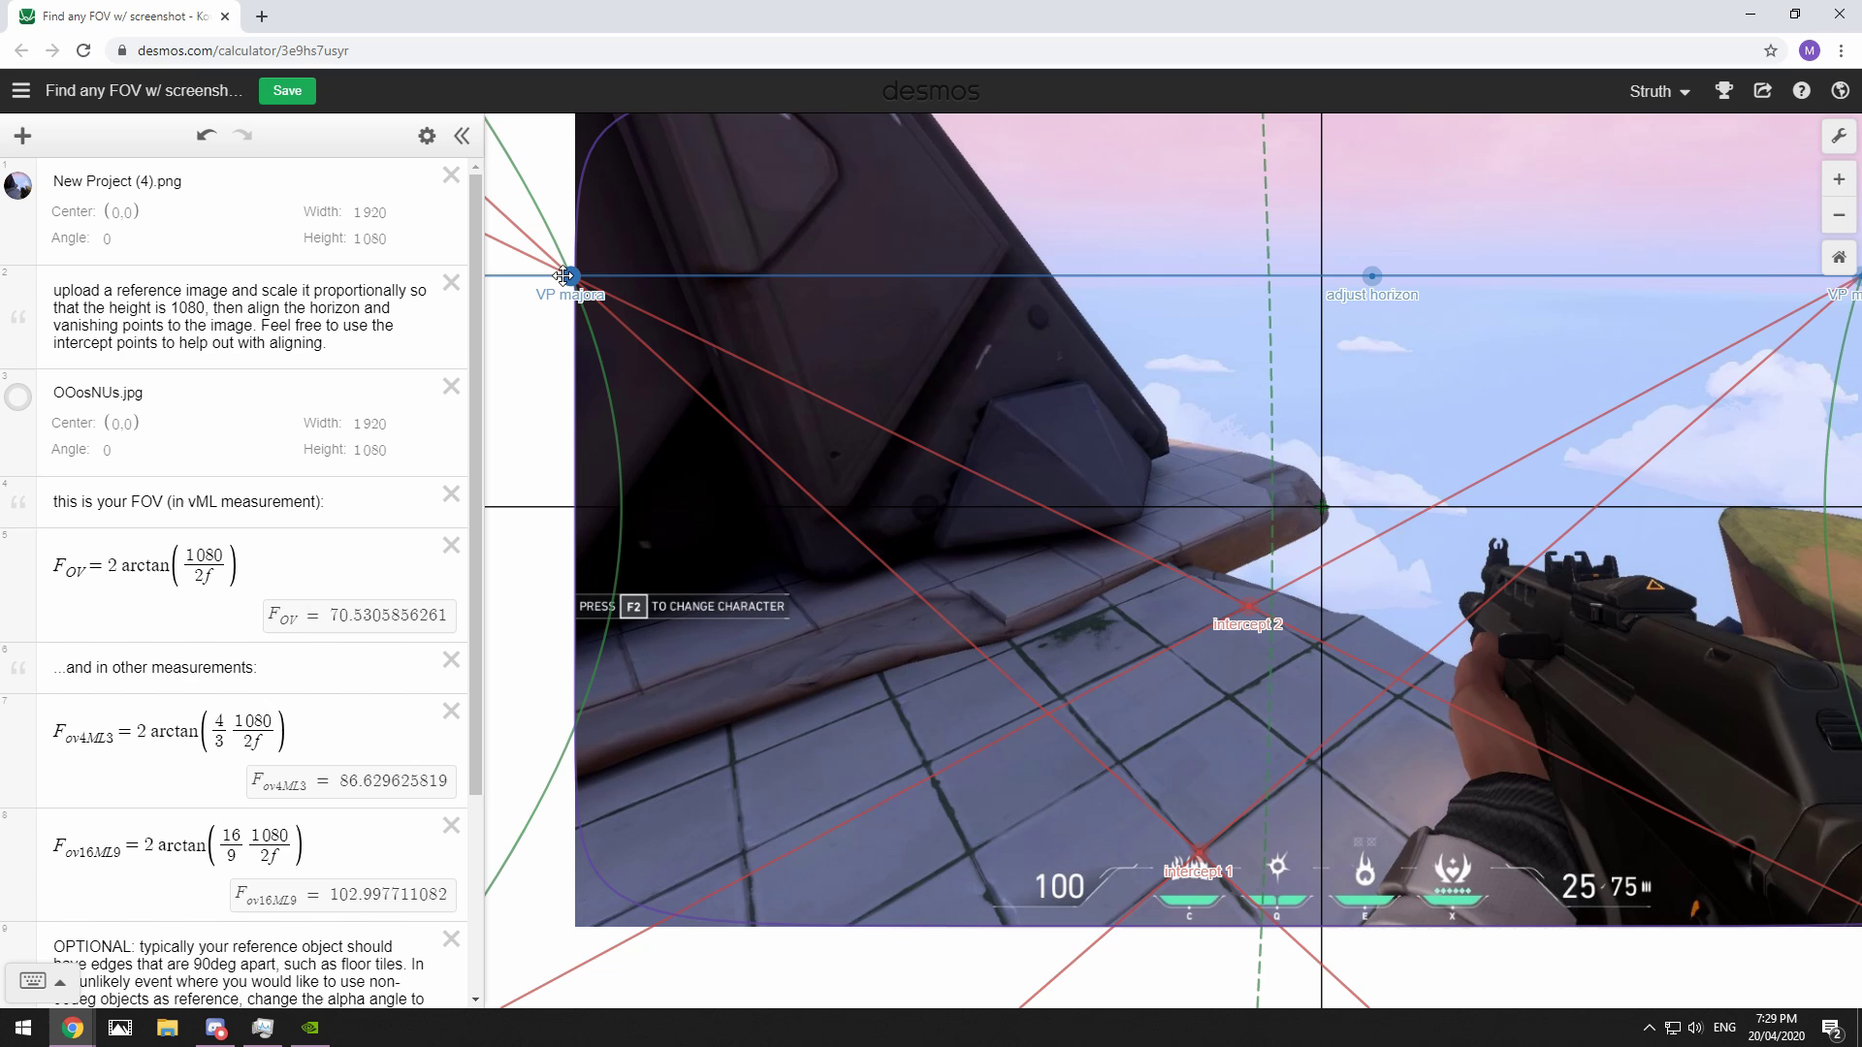
scroll(1116, 479, right, 8)
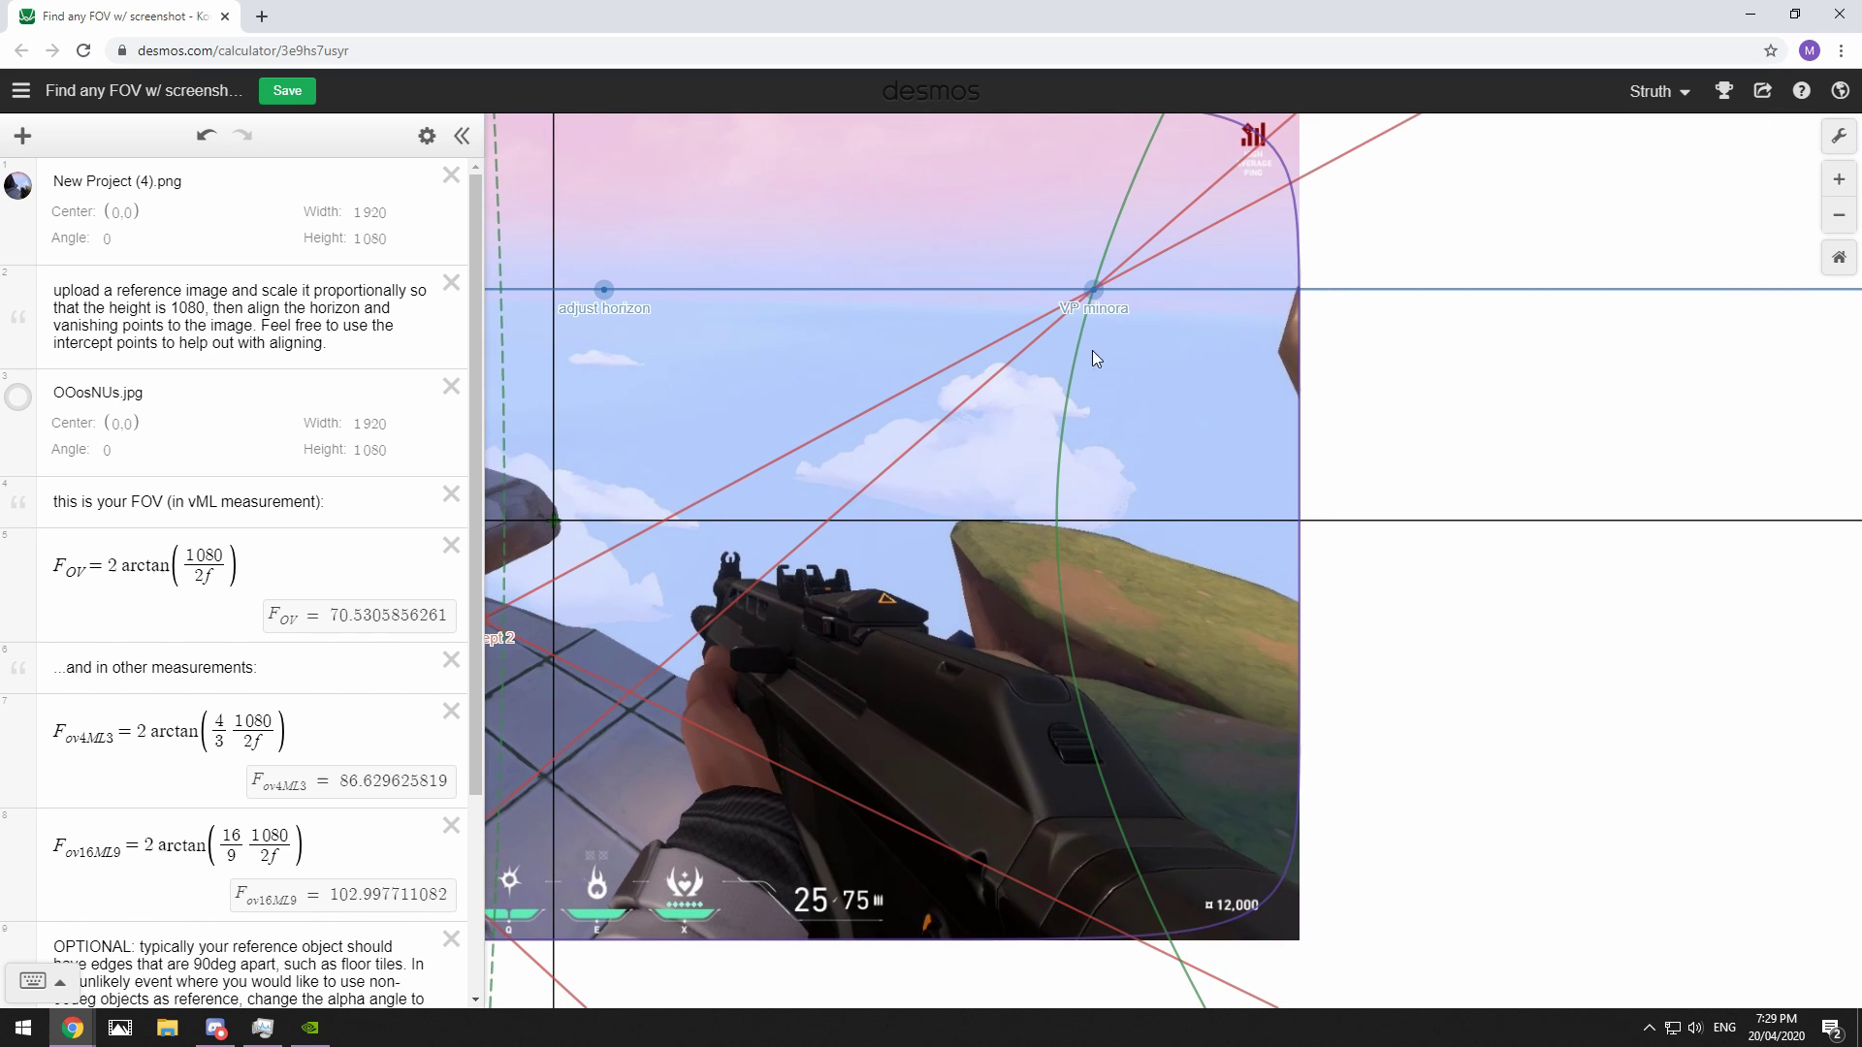
drag(813, 394, 1672, 430)
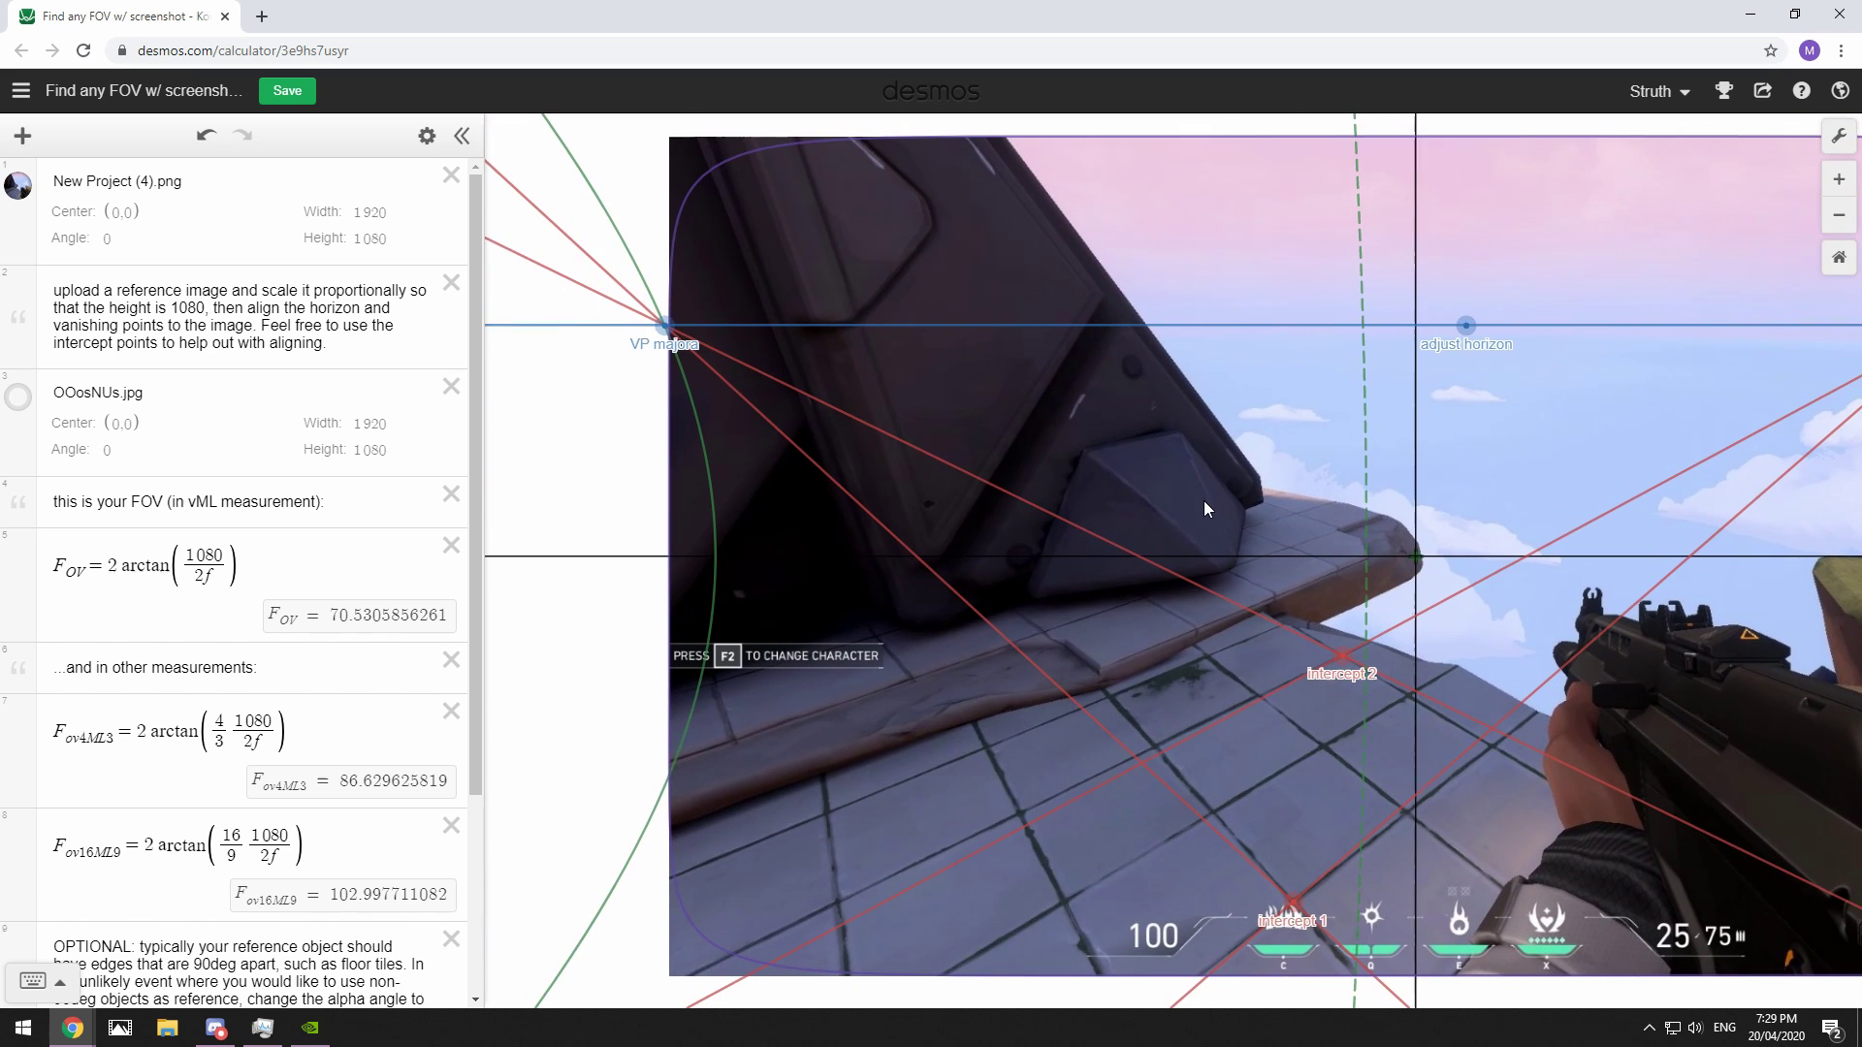
drag(640, 323, 756, 342)
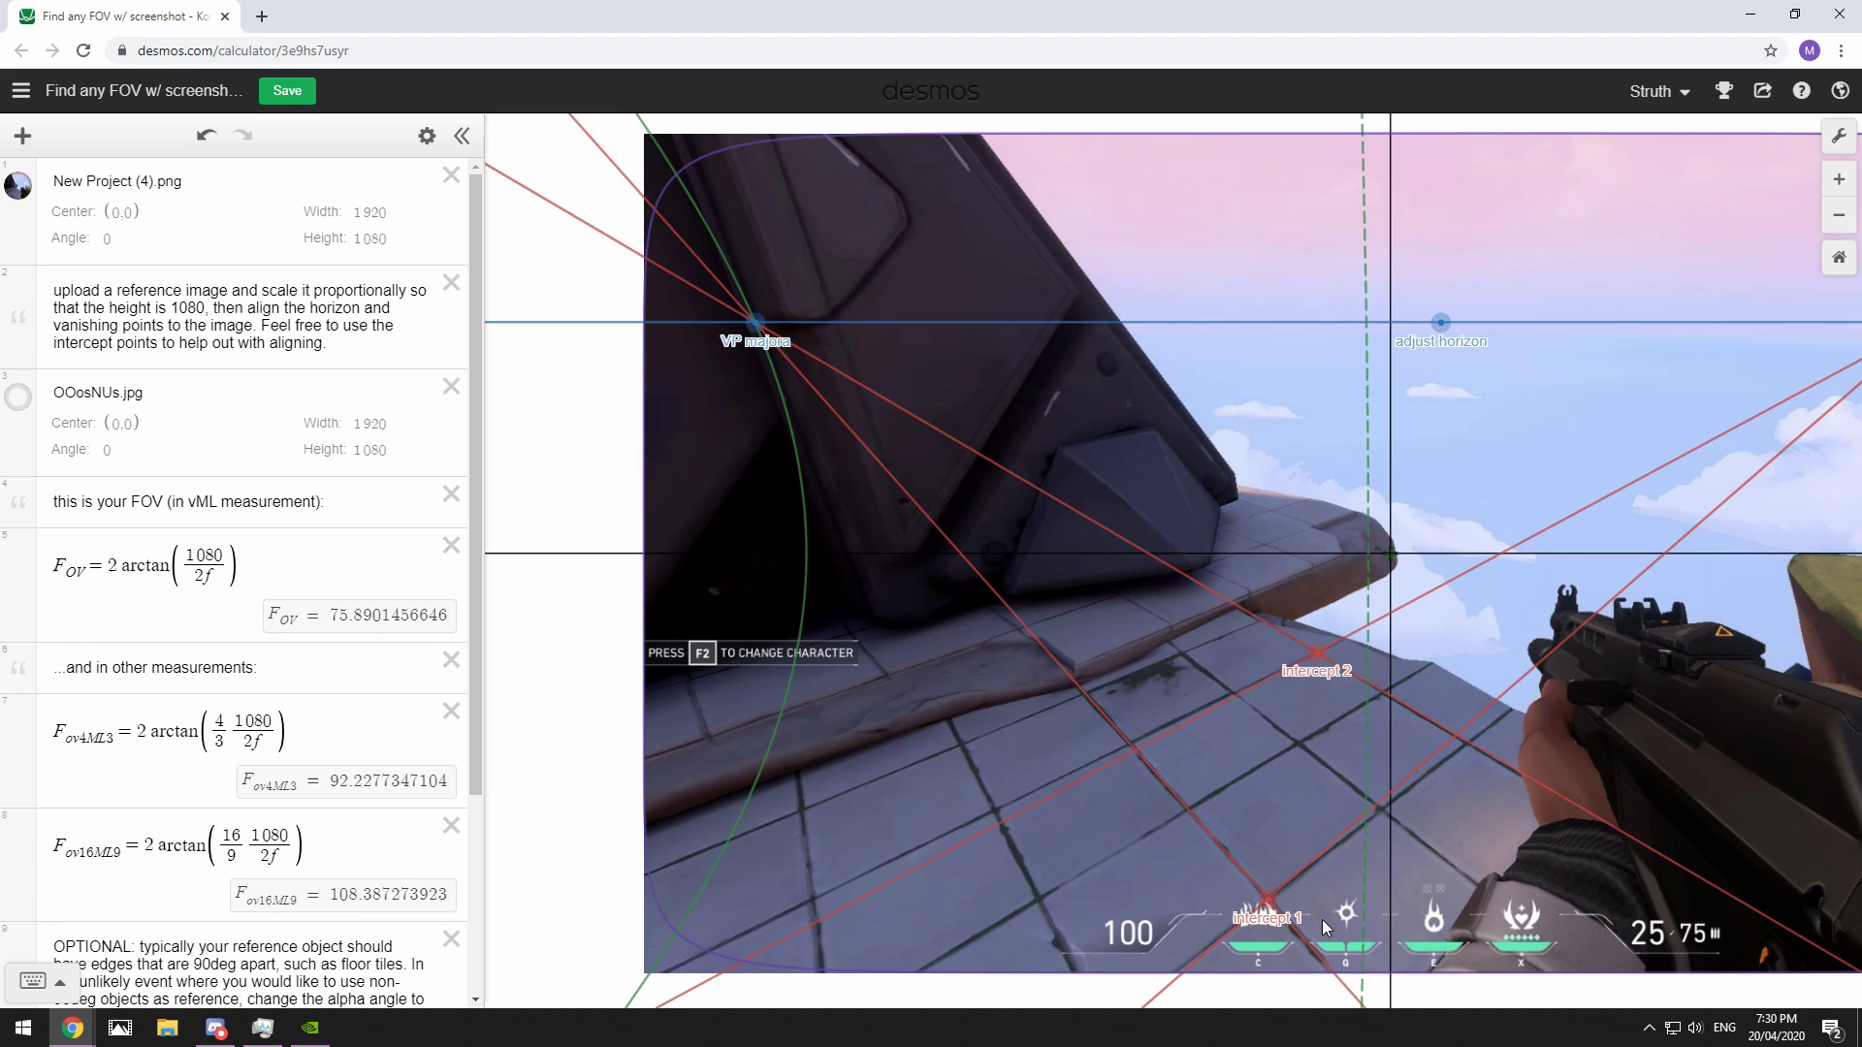
scroll(1255, 776, up, 2)
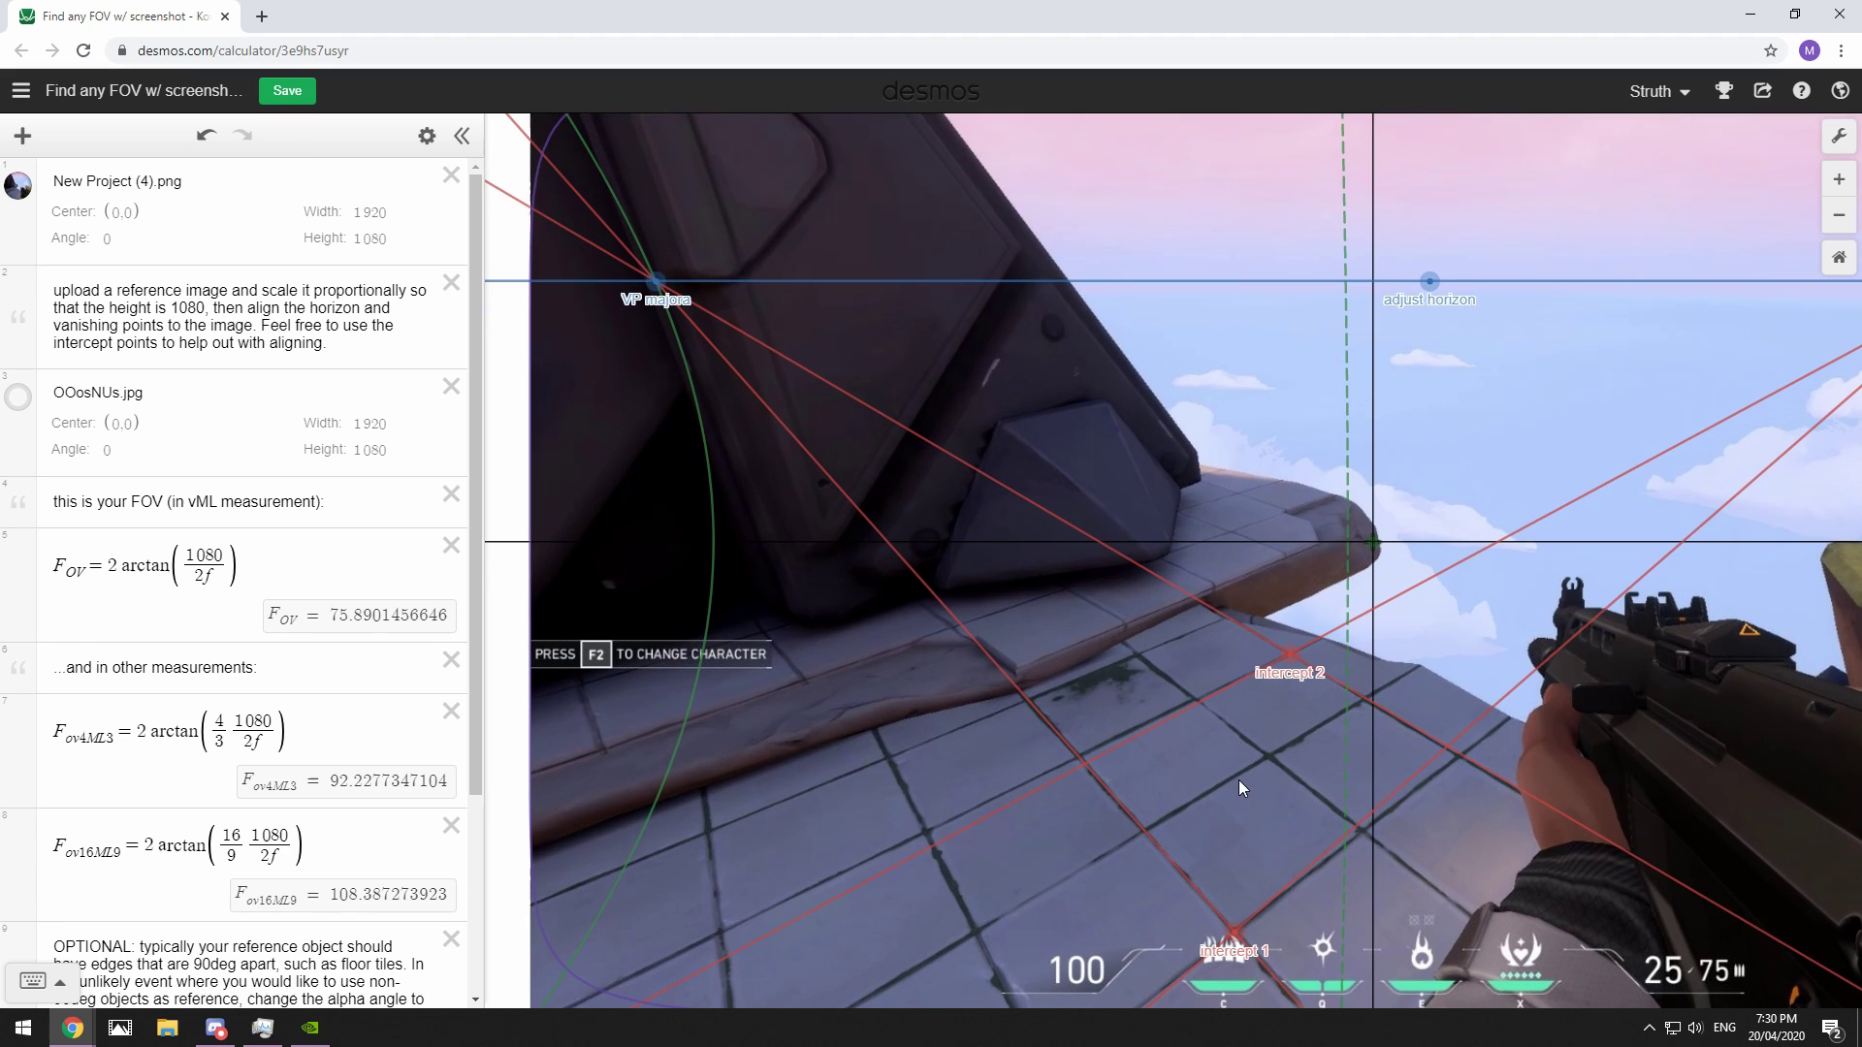
drag(655, 281, 649, 281)
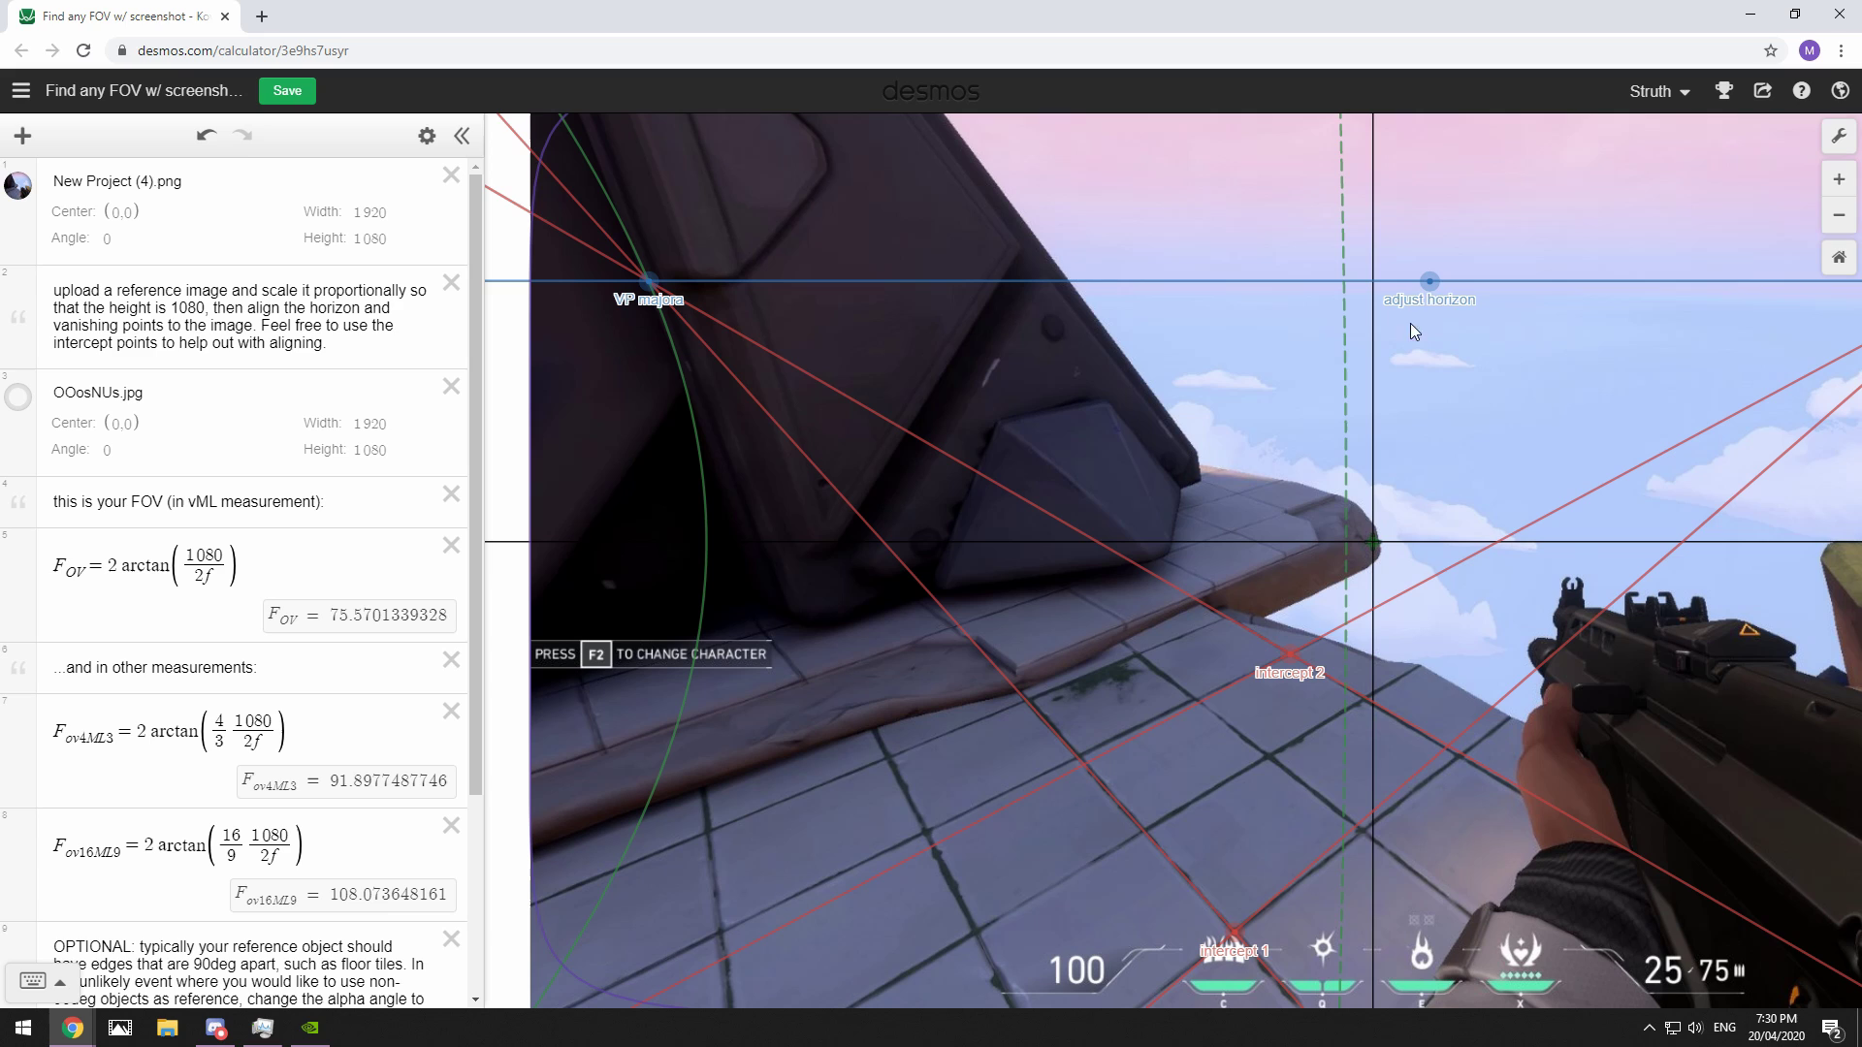
Step: Raise the horizon line and shift VP majora left to match the tile edges
drag(1429, 282, 1437, 267)
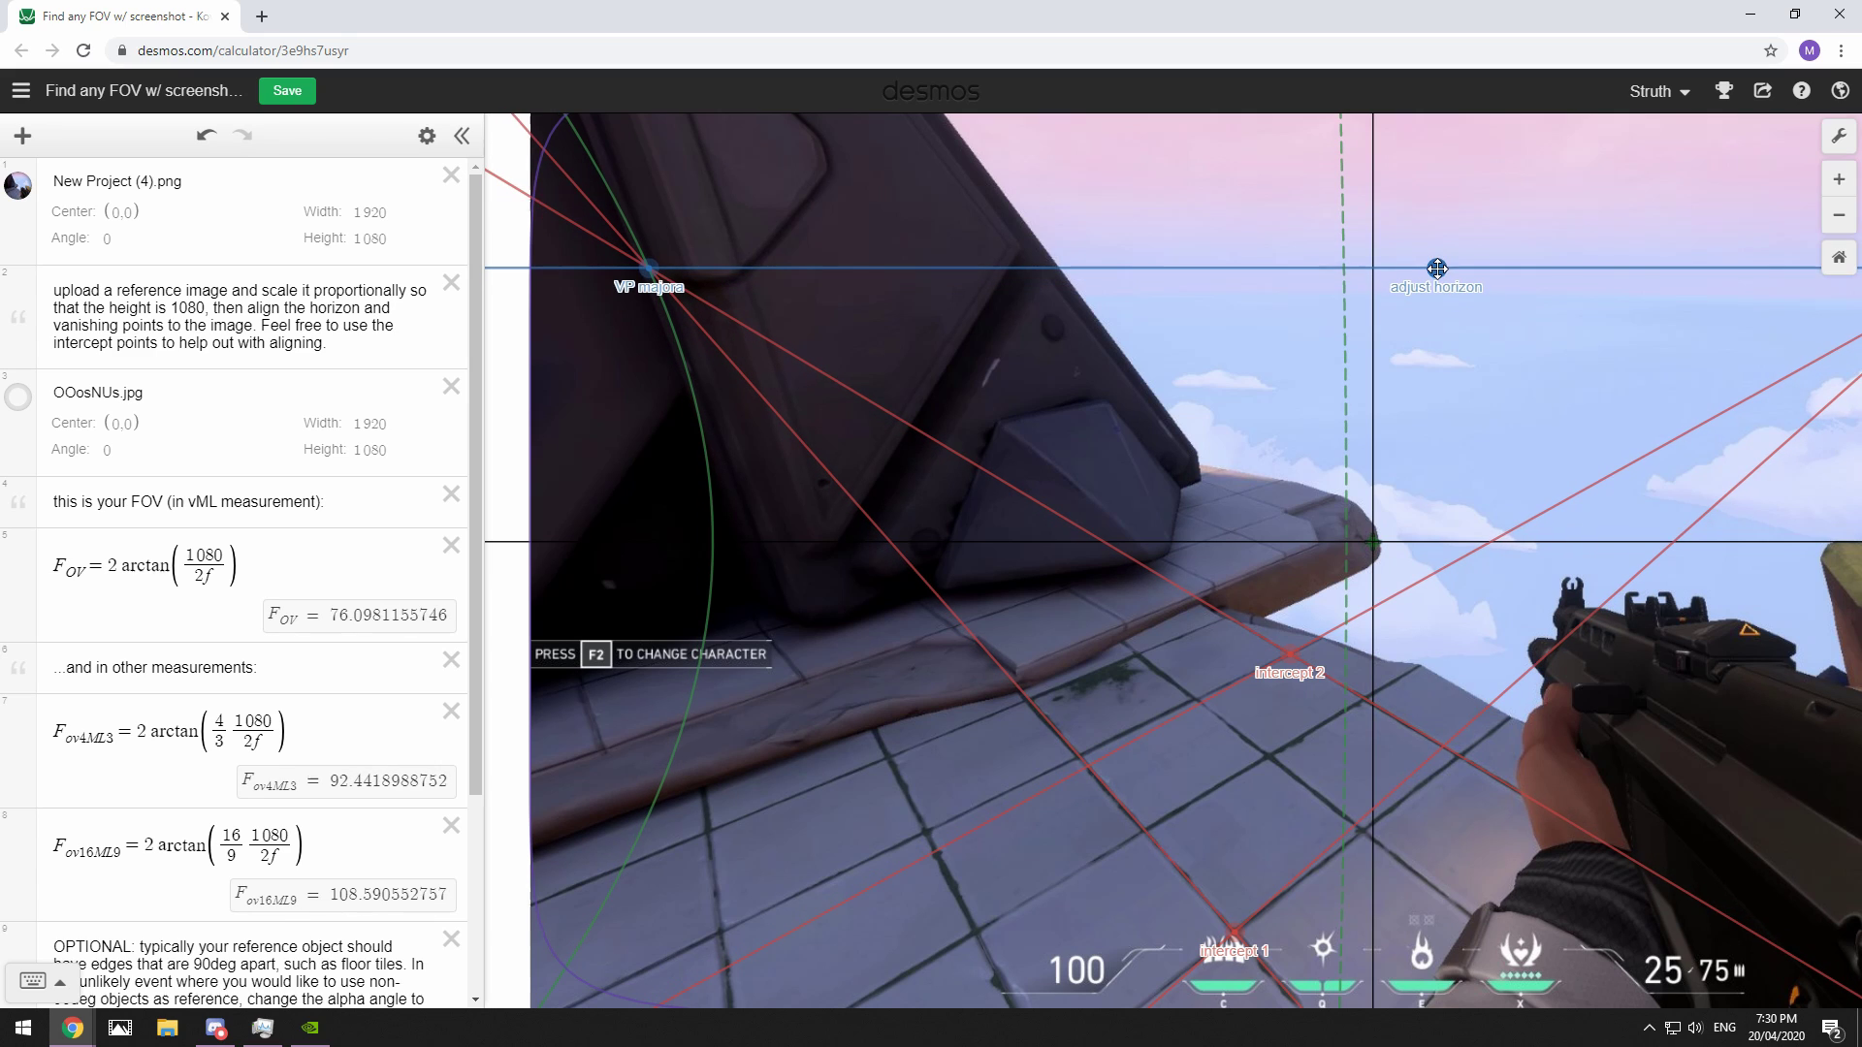
drag(649, 267, 644, 267)
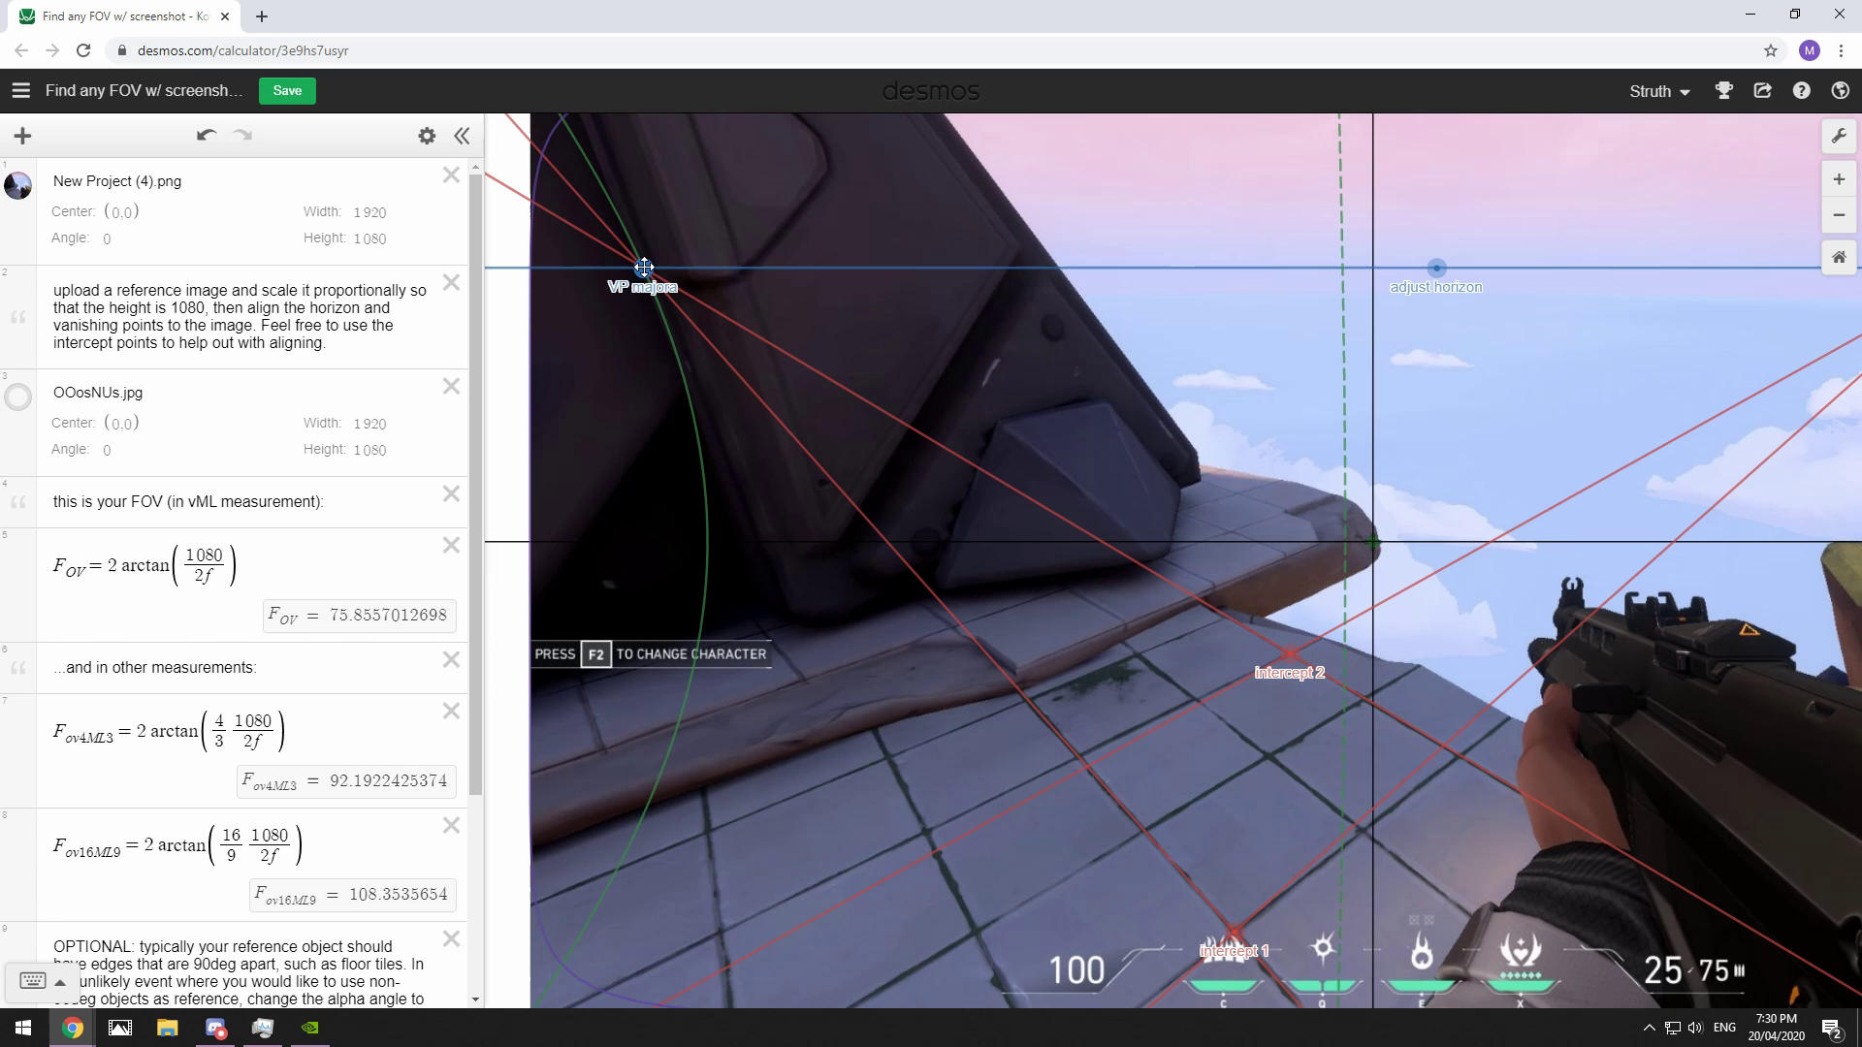
scroll(1508, 732, up, 6)
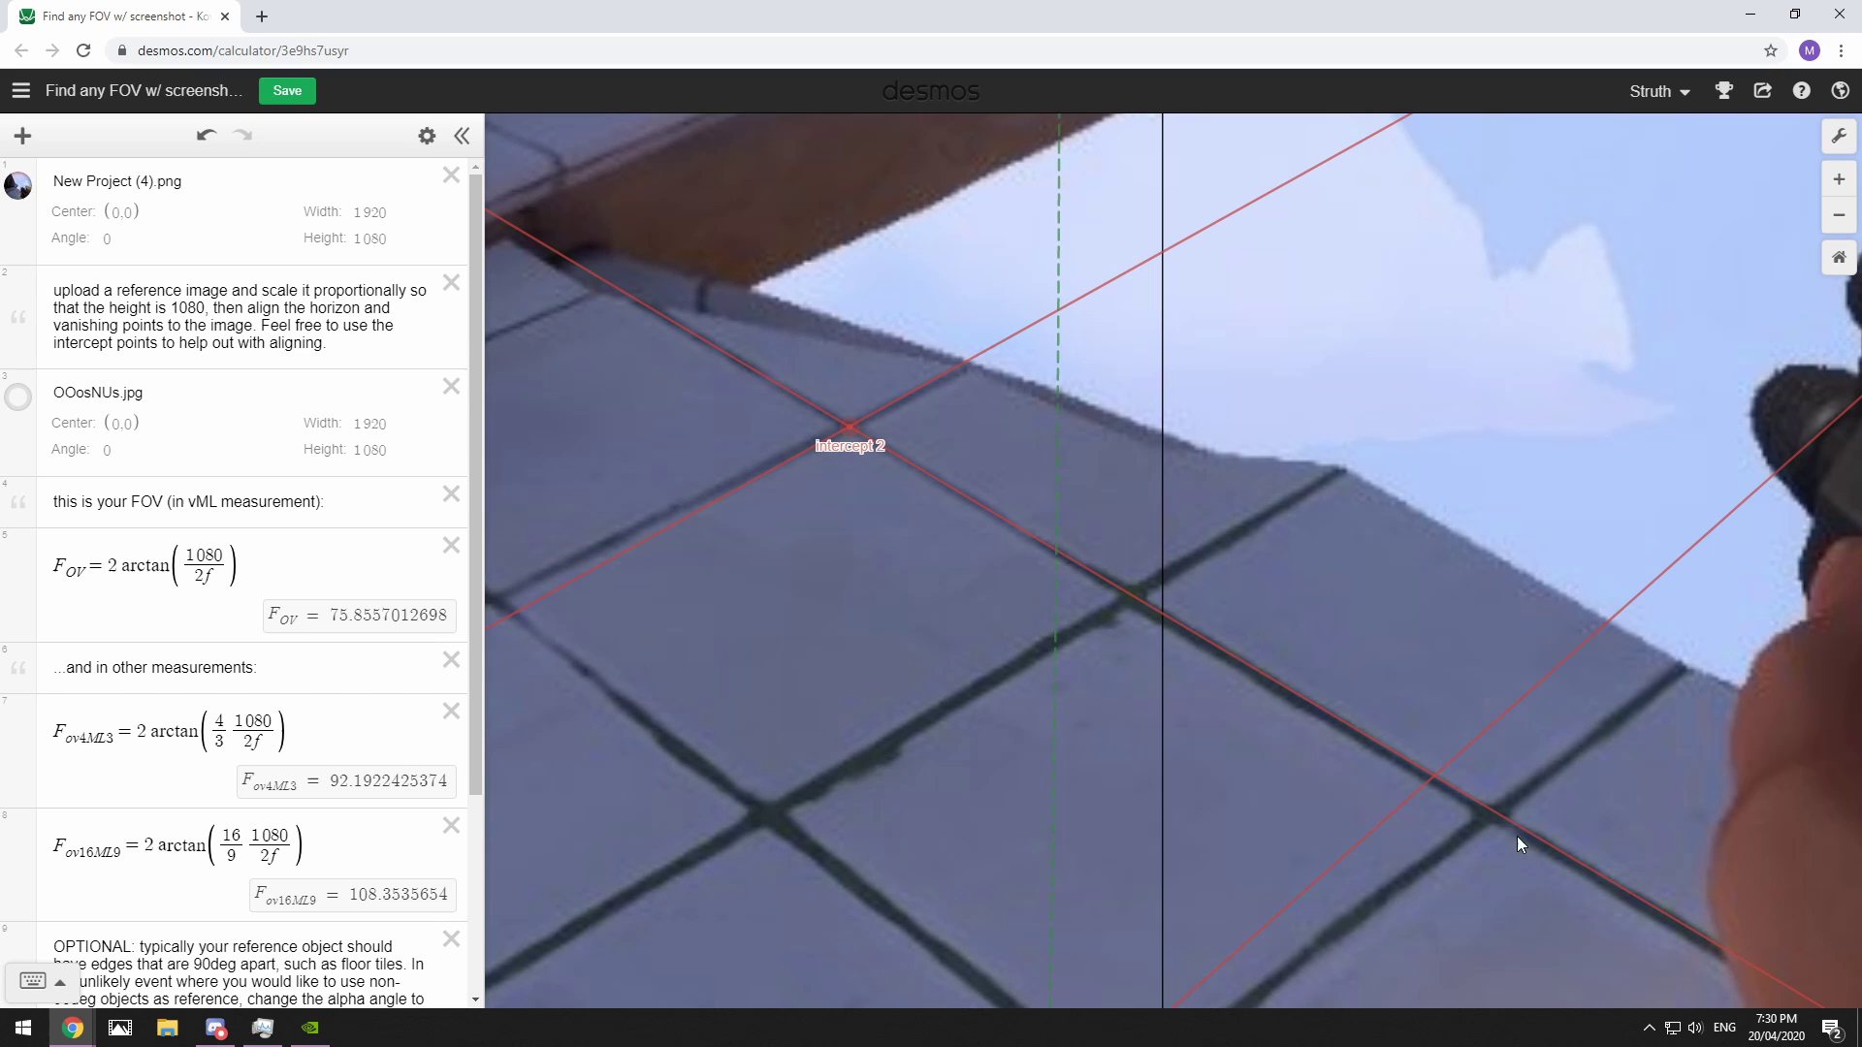
scroll(1184, 755, down, 2)
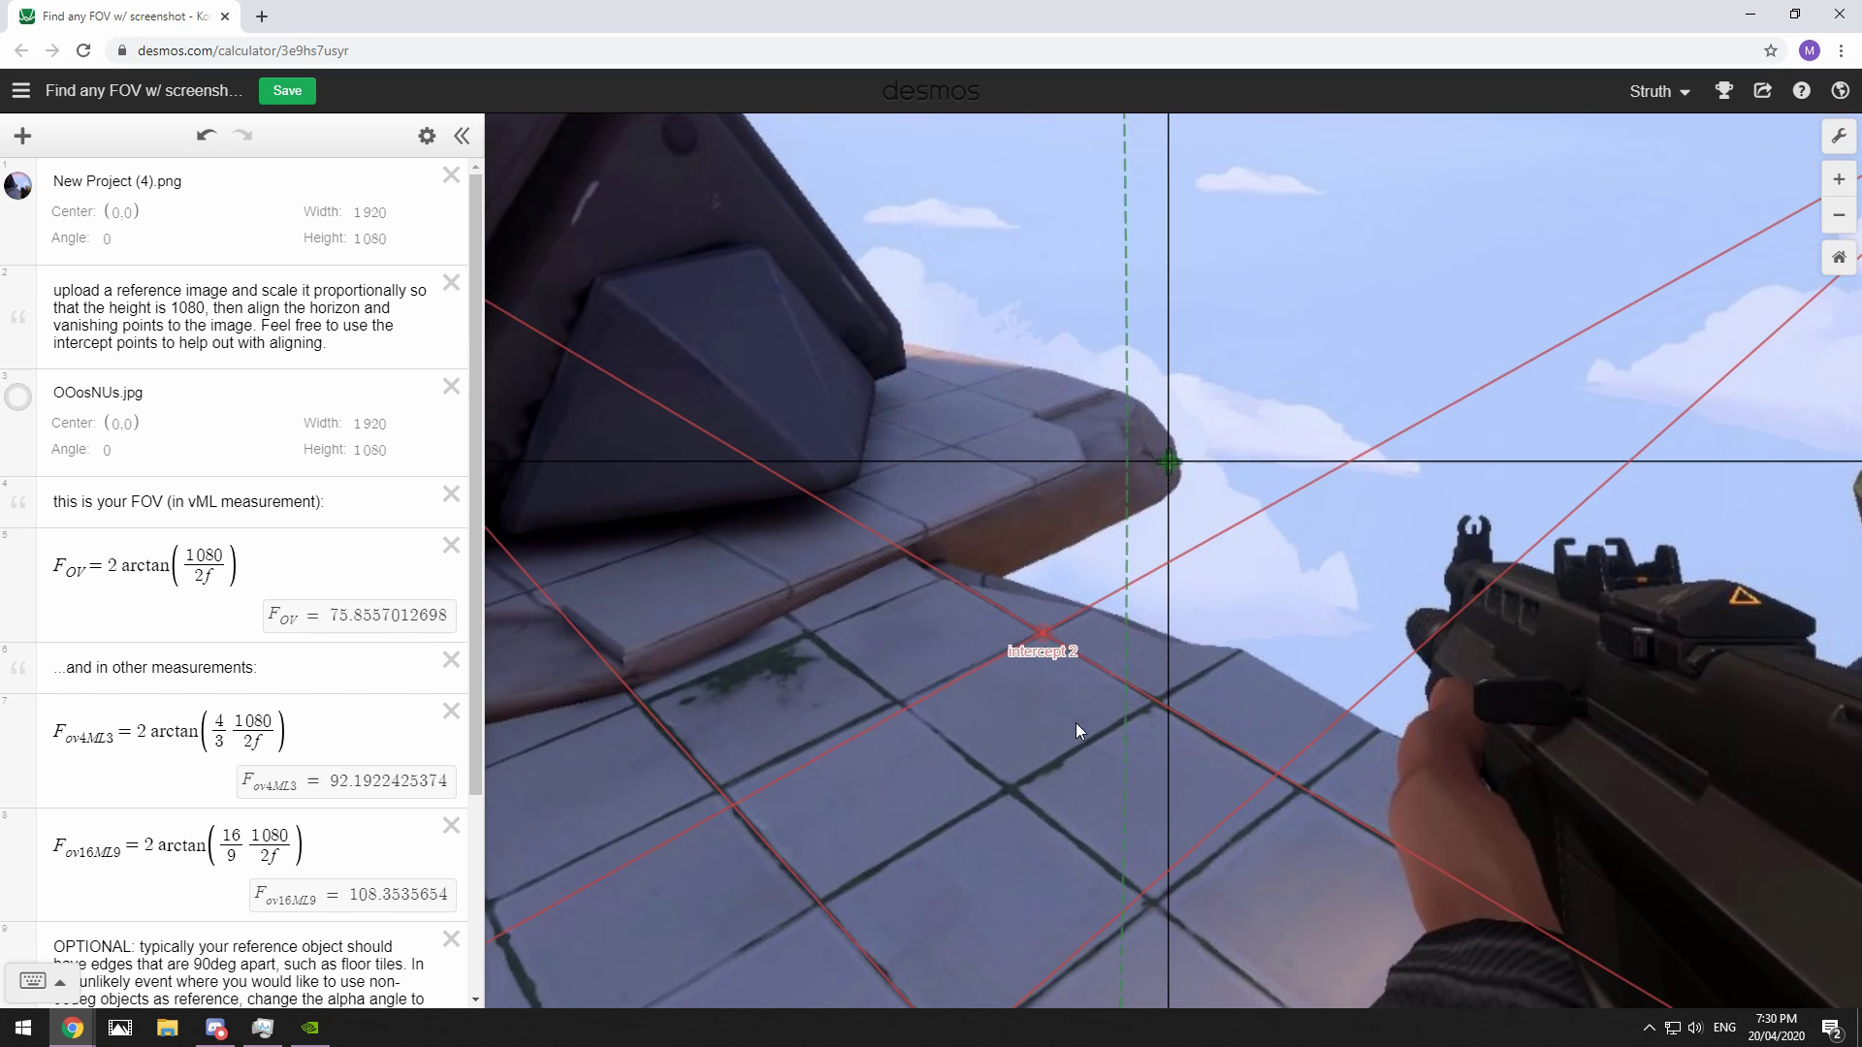
scroll(1075, 724, down, 2)
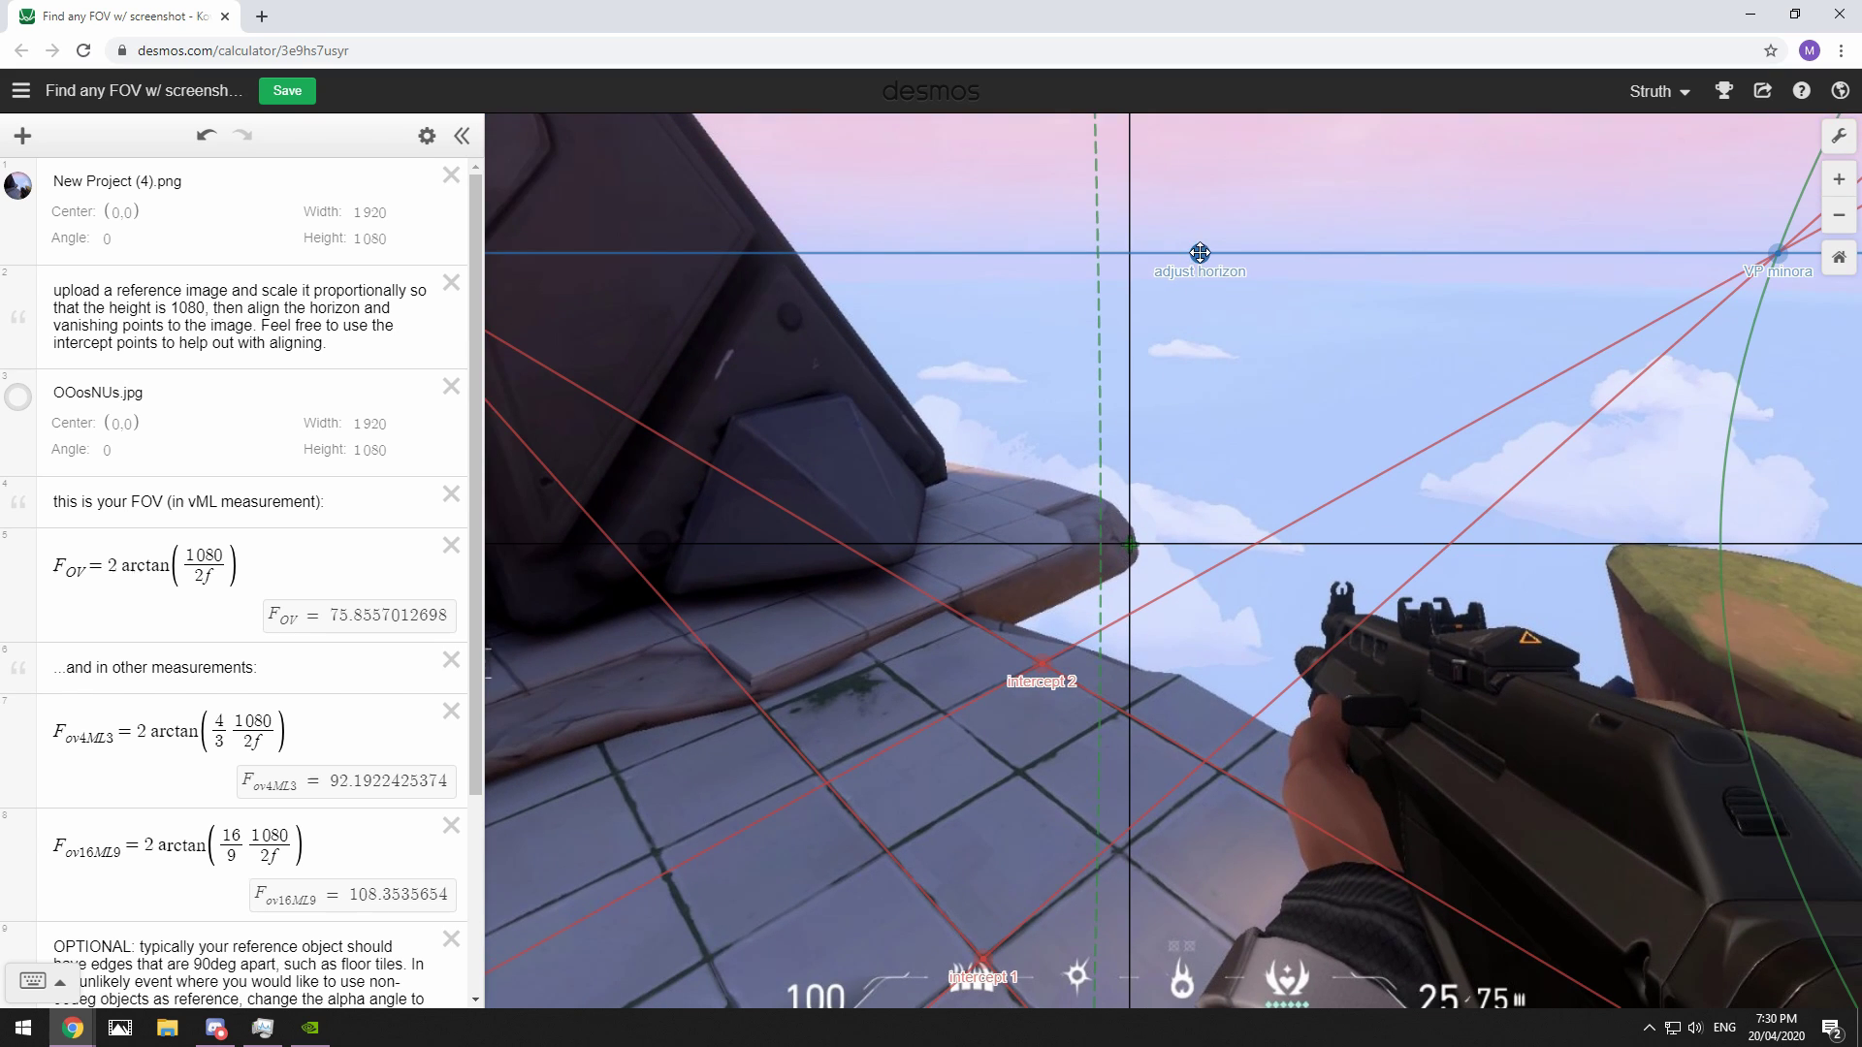
drag(1200, 253, 1202, 249)
scroll(1038, 383, left, 5)
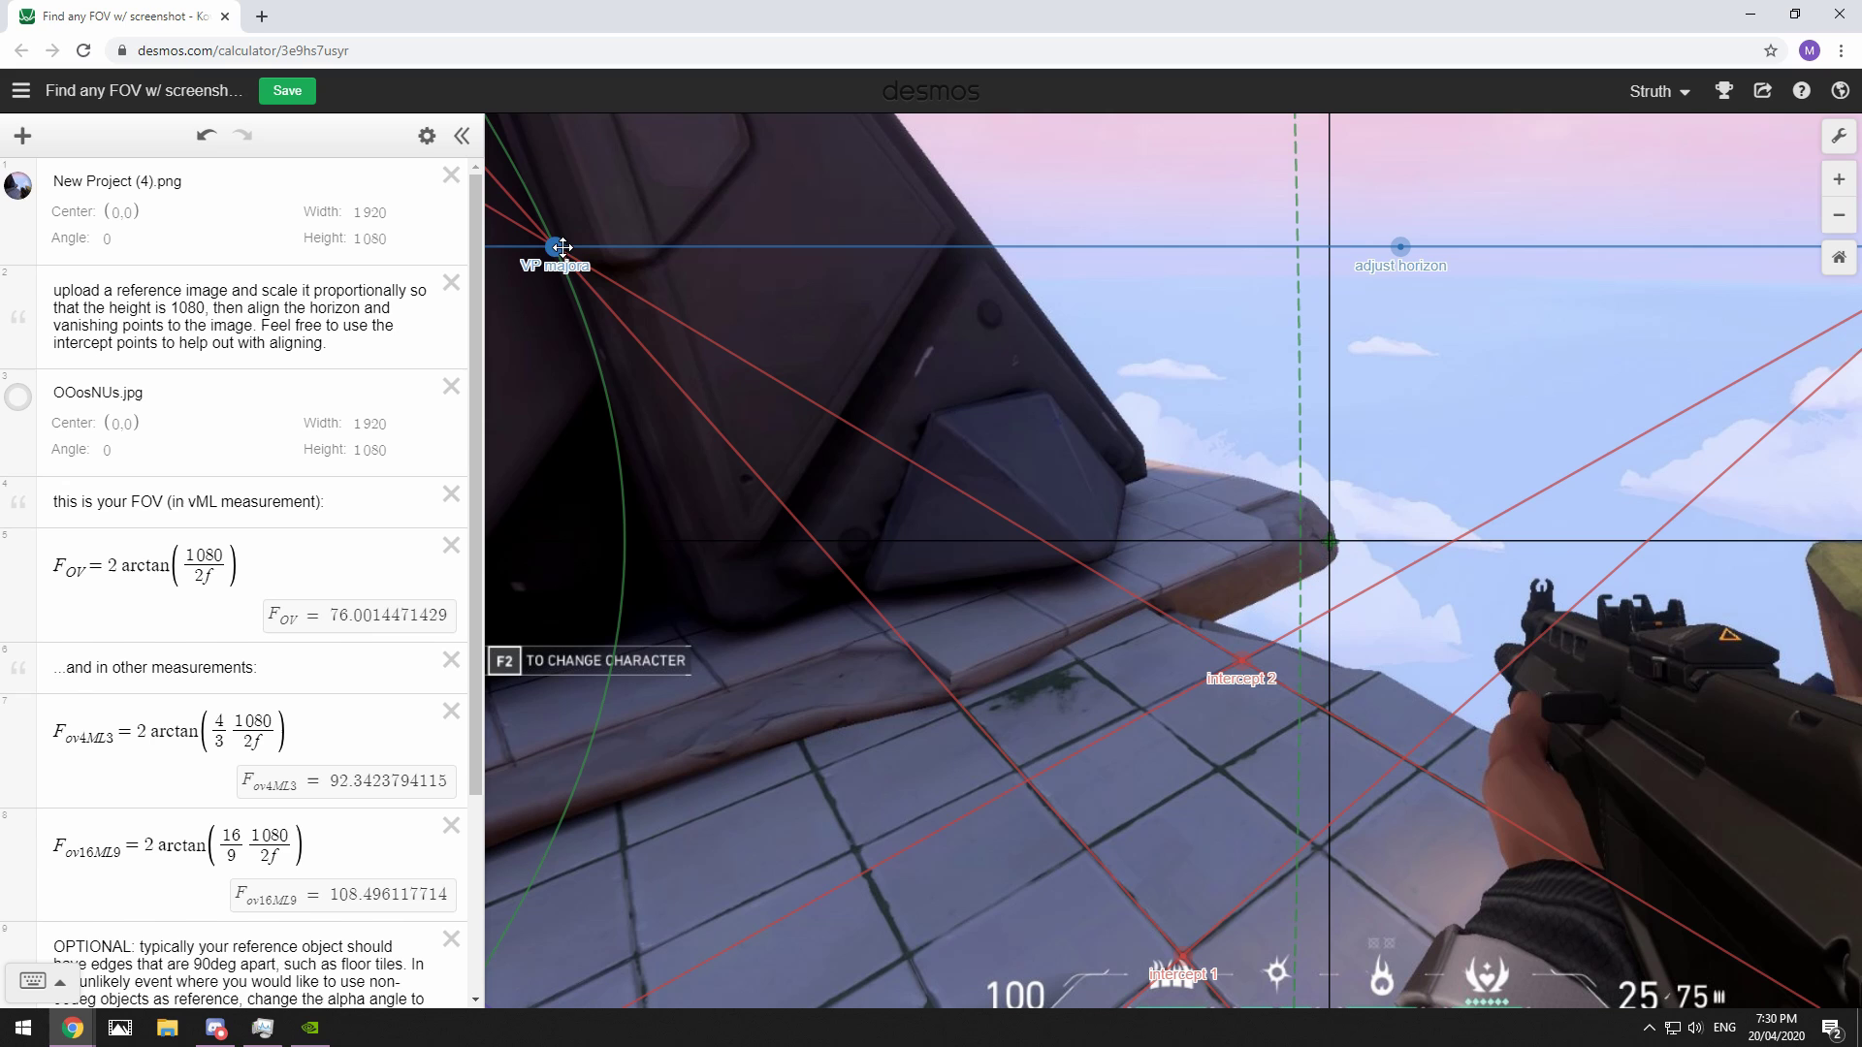
drag(563, 248, 553, 243)
Step: Move VP majora a few pixels left and raise the horizon slightly
scroll(1166, 887, up, 5)
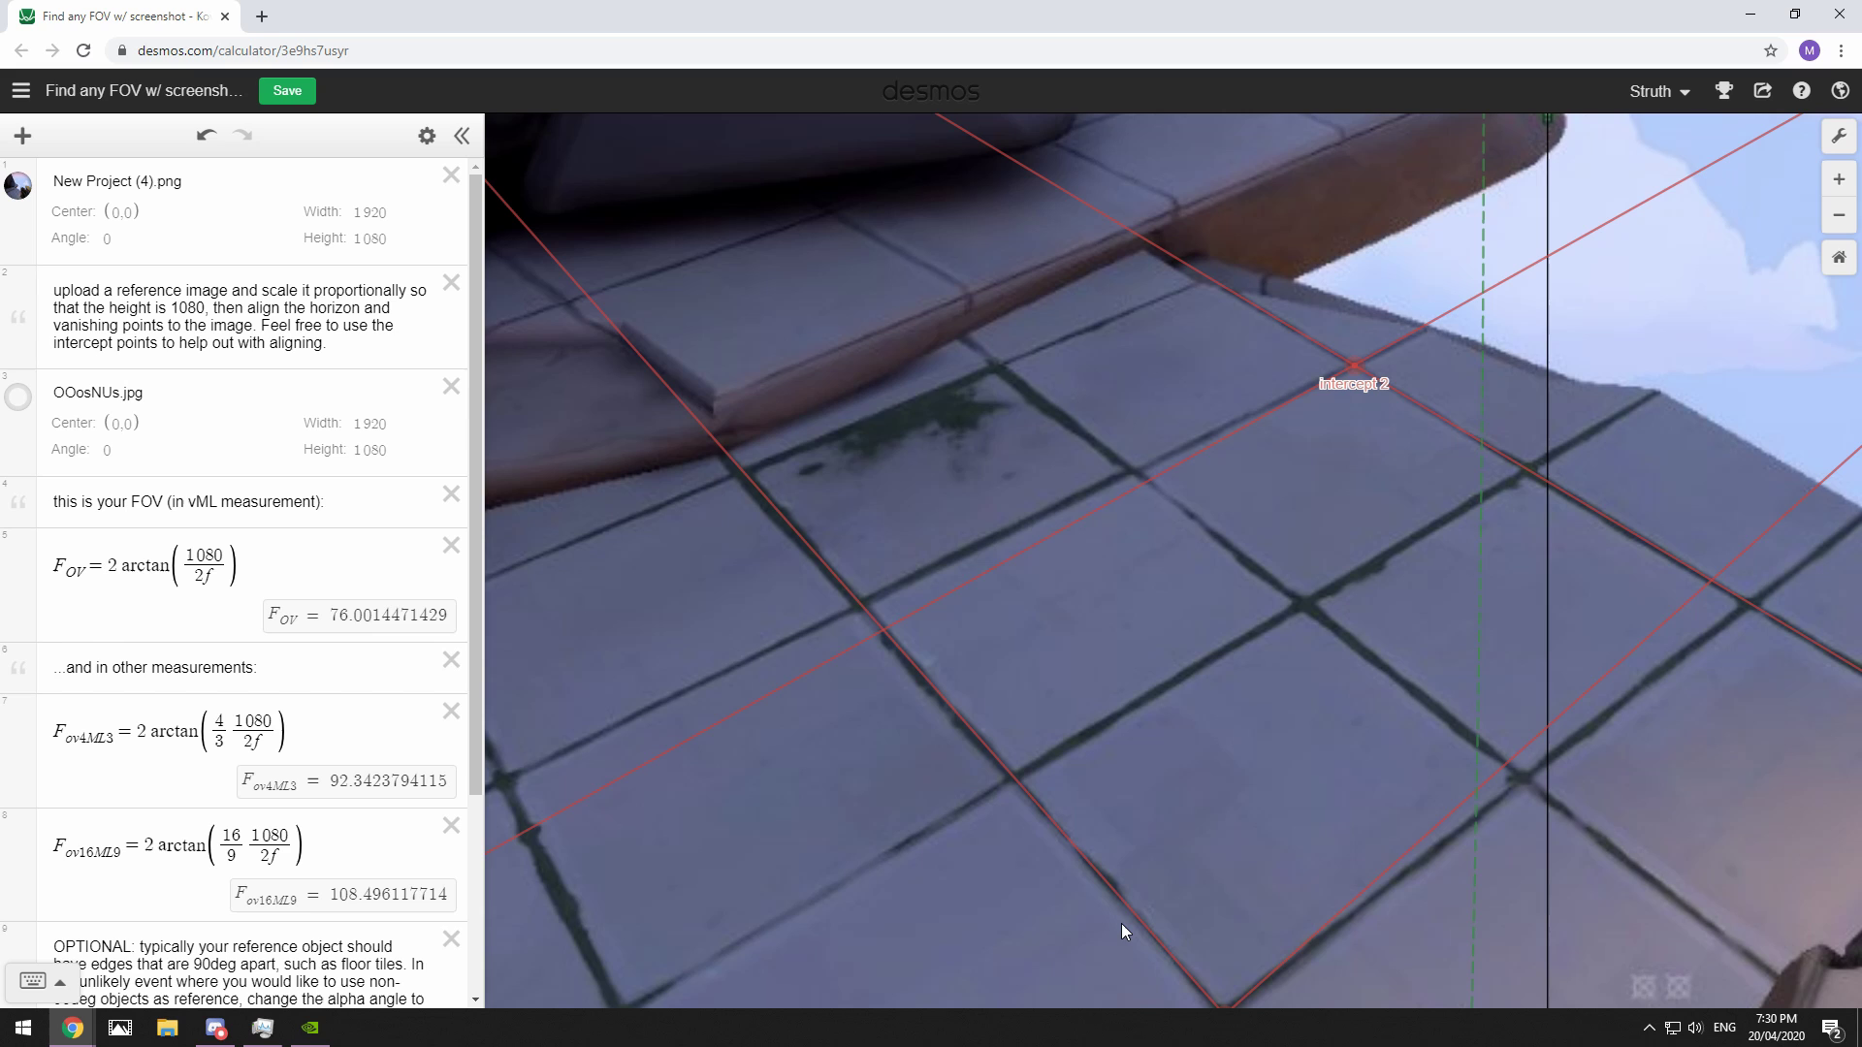
scroll(970, 757, down, 3)
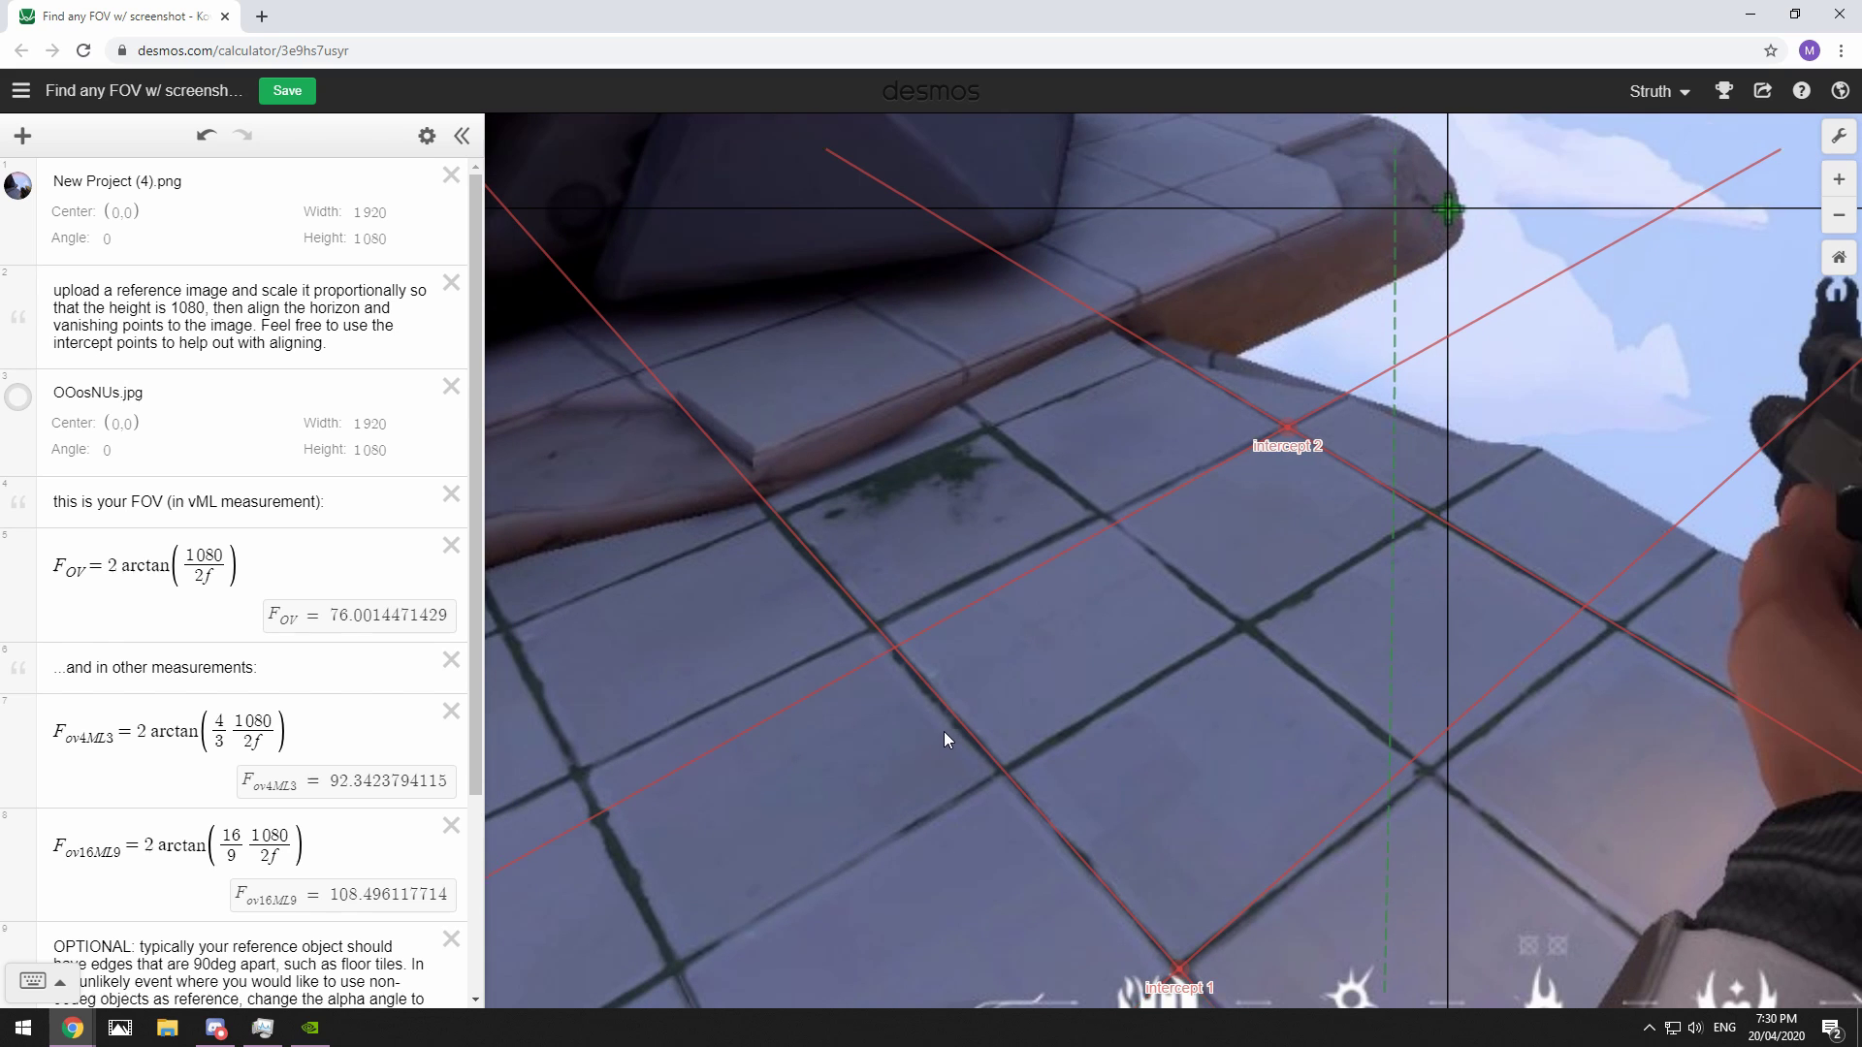
scroll(781, 536, down, 2)
scroll(774, 527, down, 3)
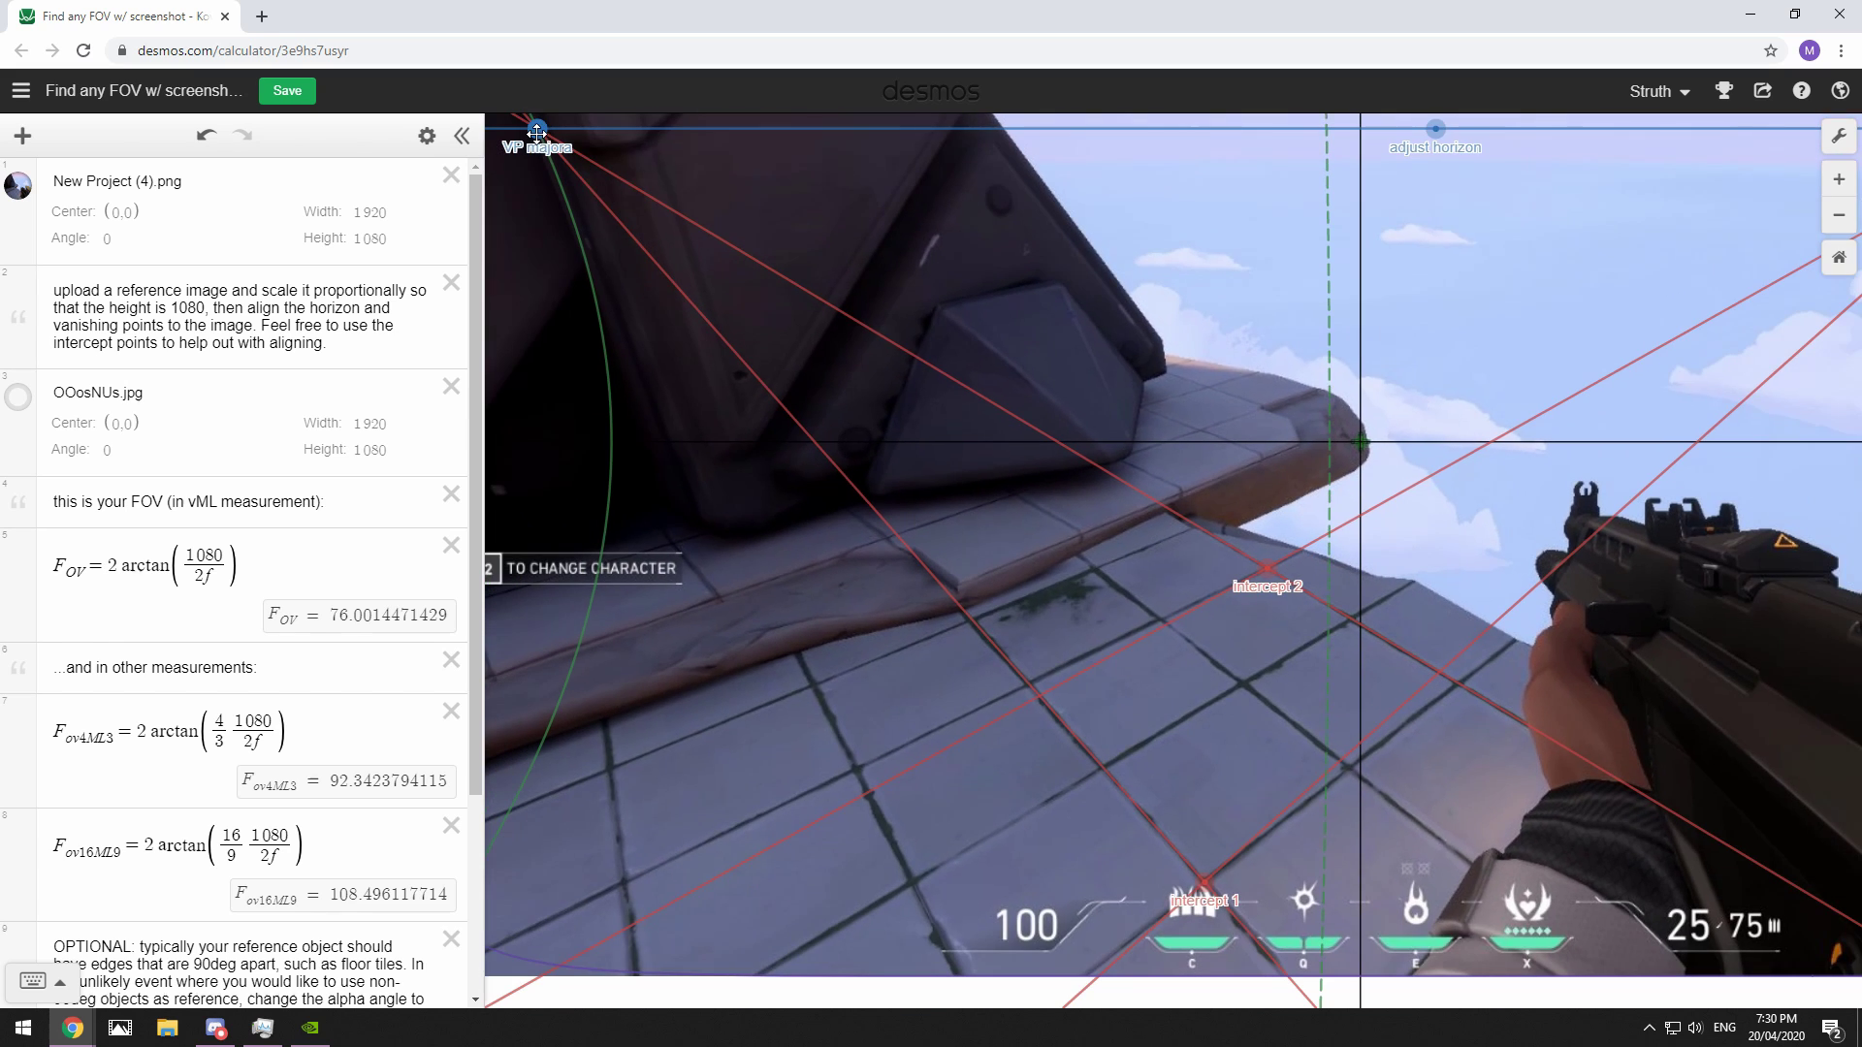
drag(536, 133, 532, 132)
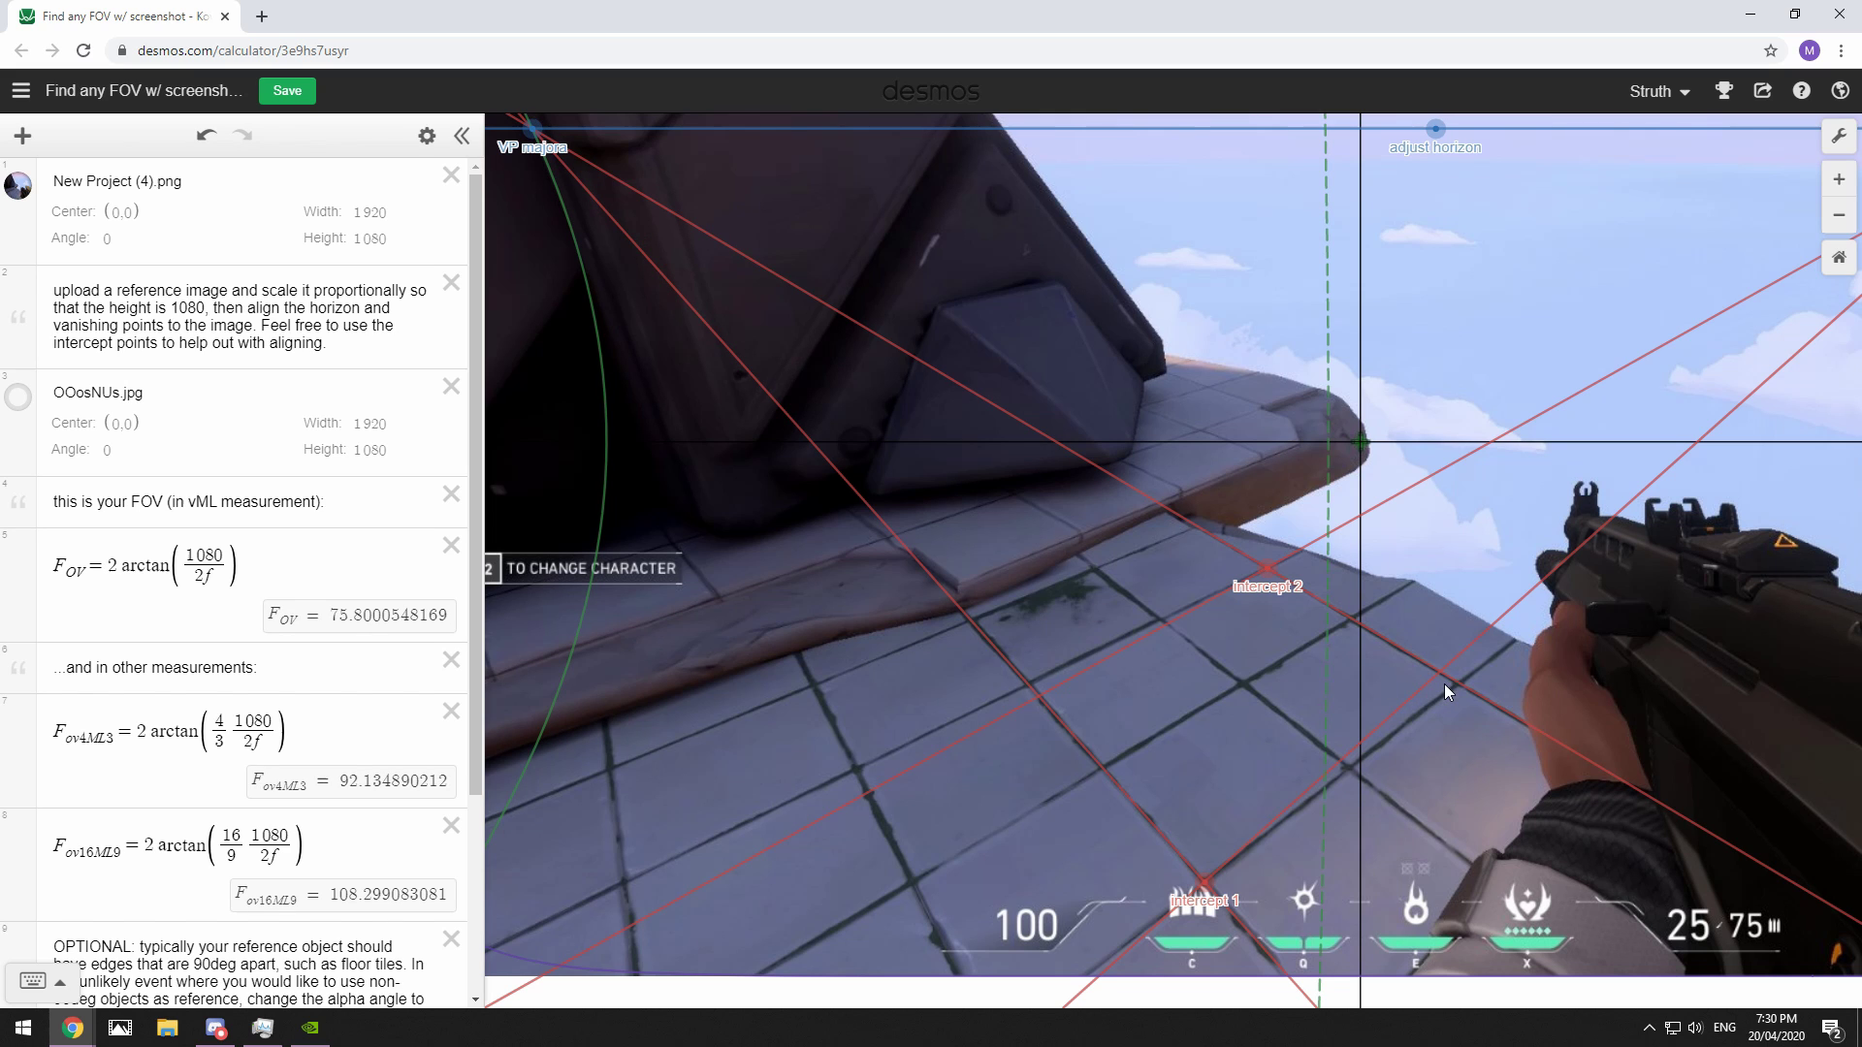
scroll(1449, 660, up, 4)
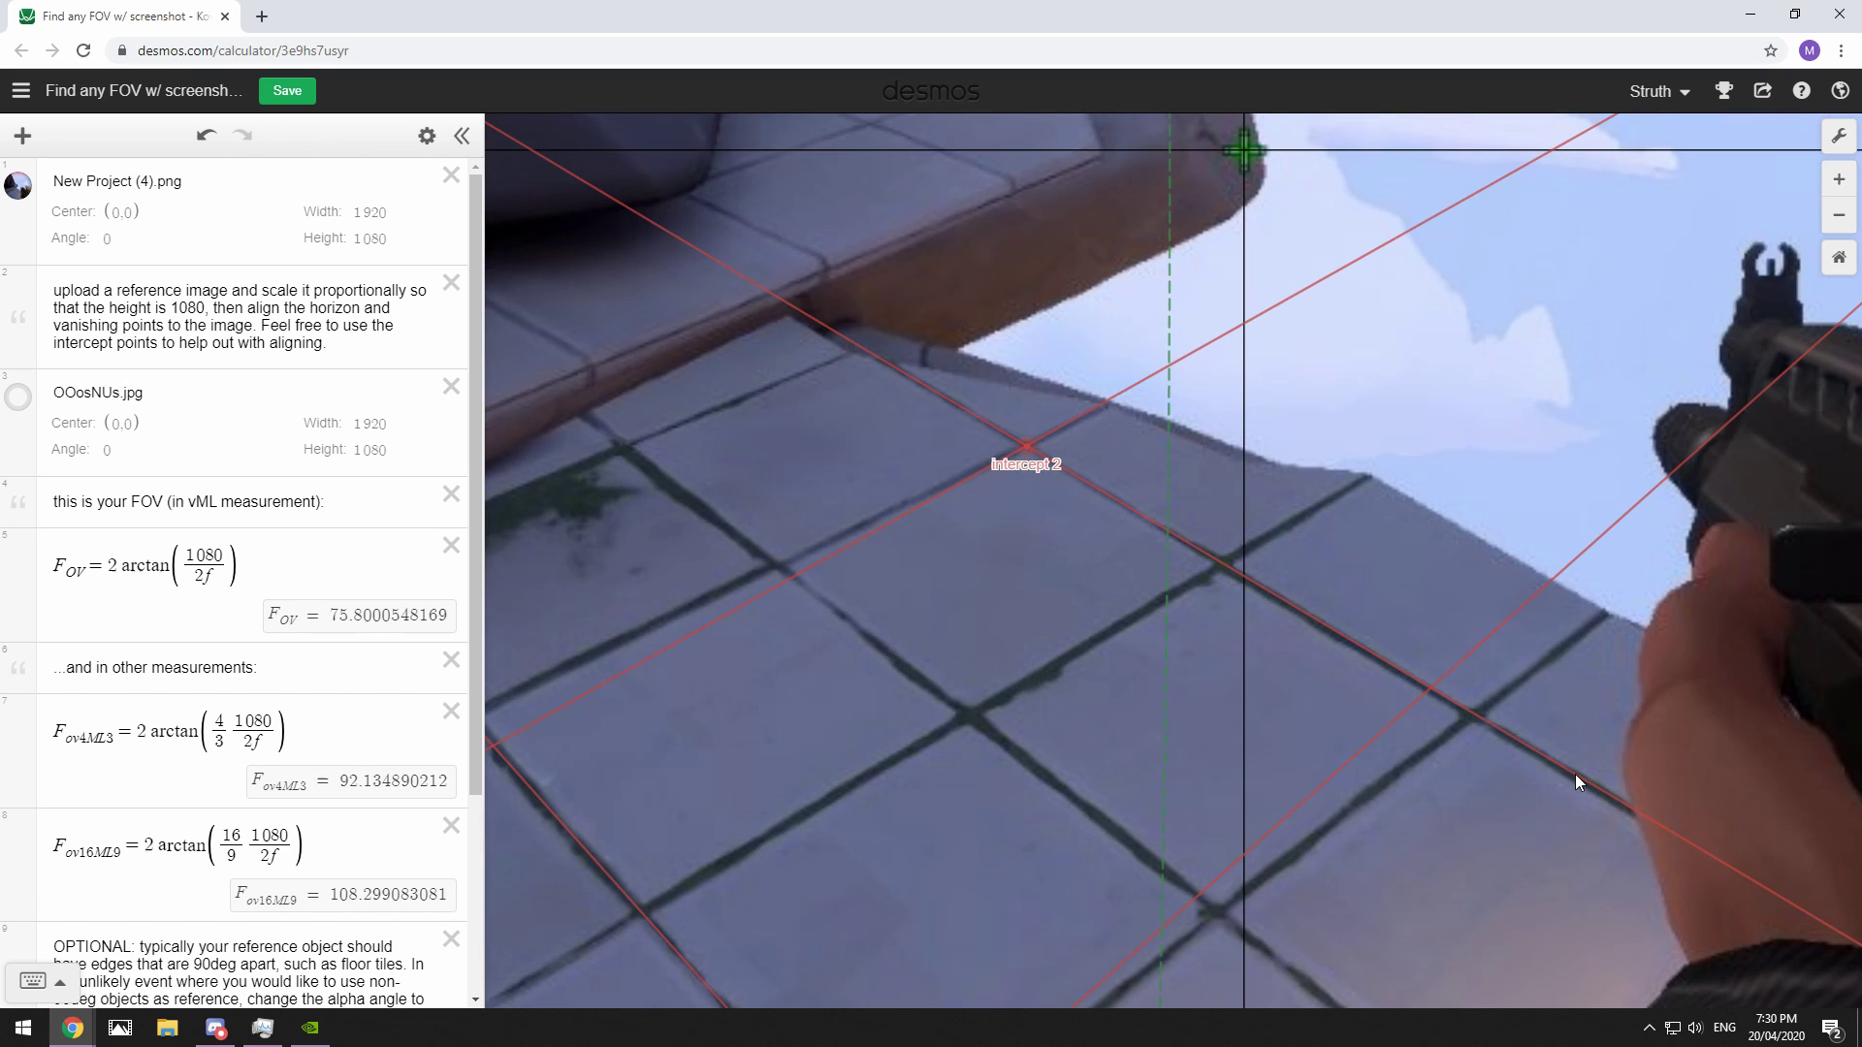
scroll(1567, 752, down, 4)
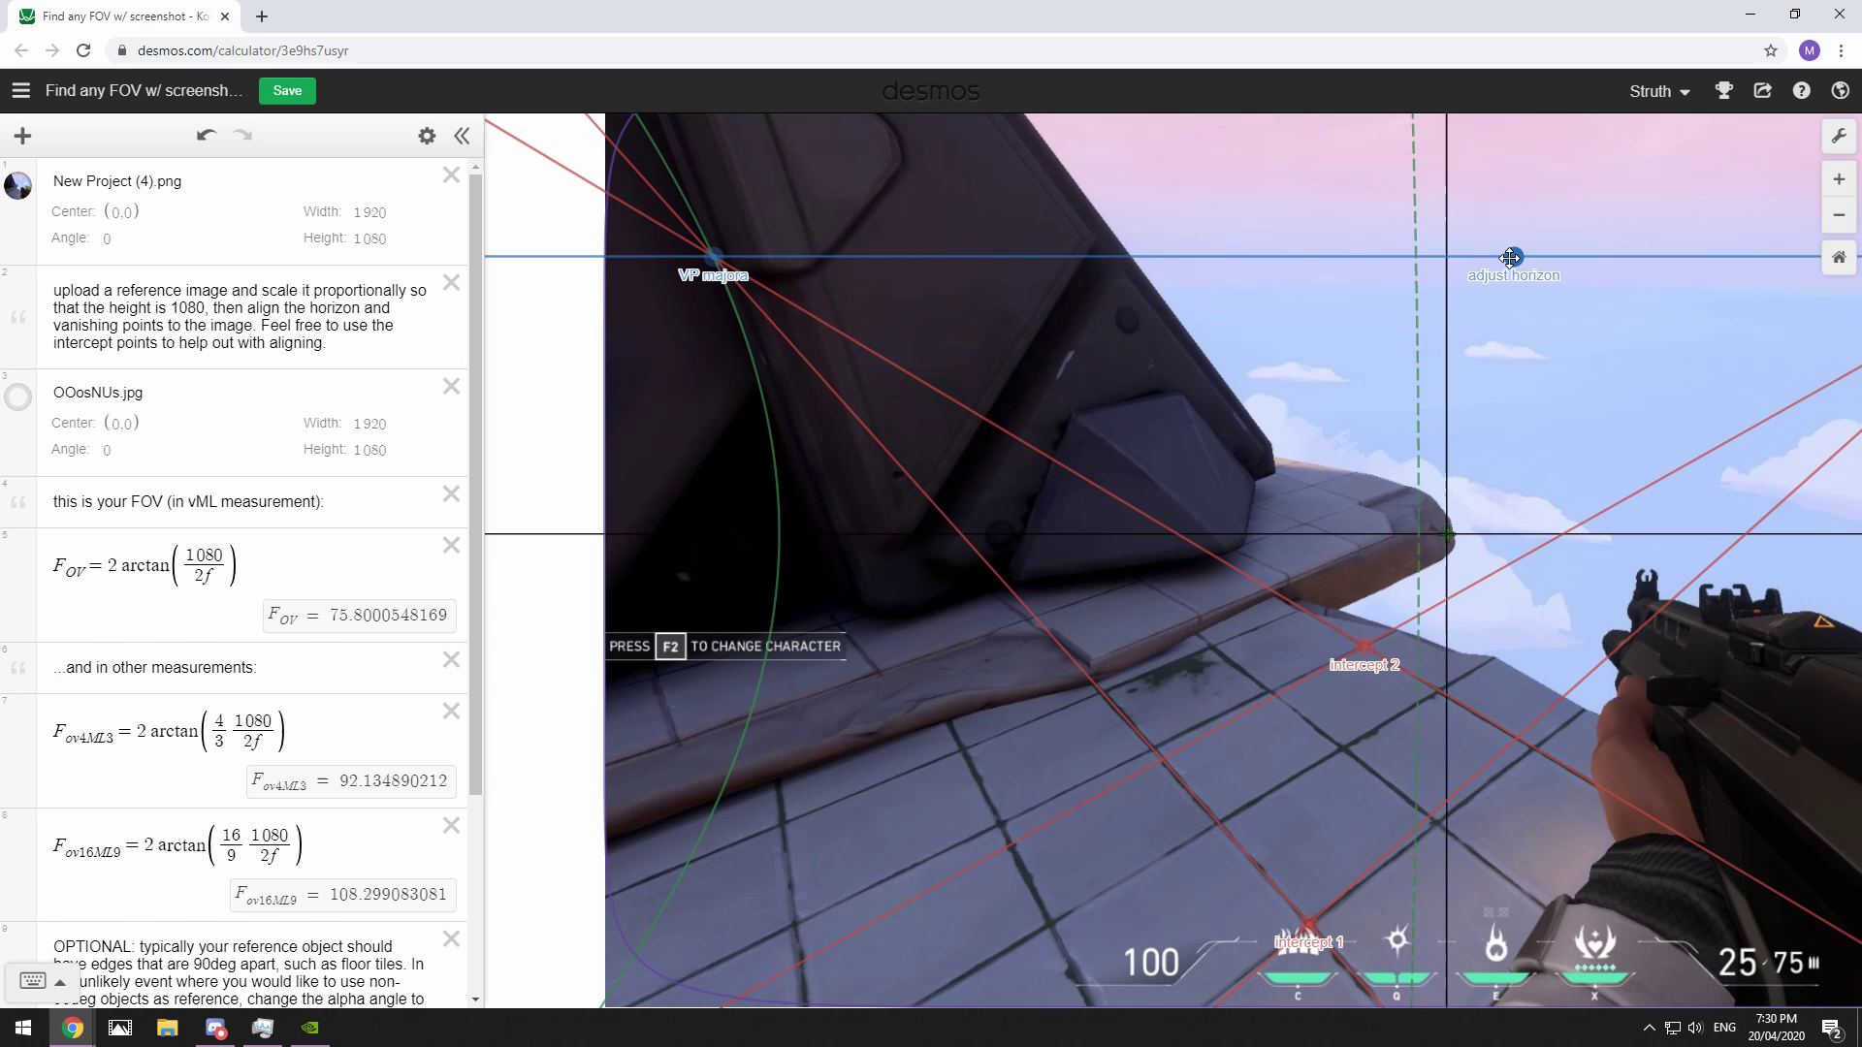
drag(1510, 257, 1508, 254)
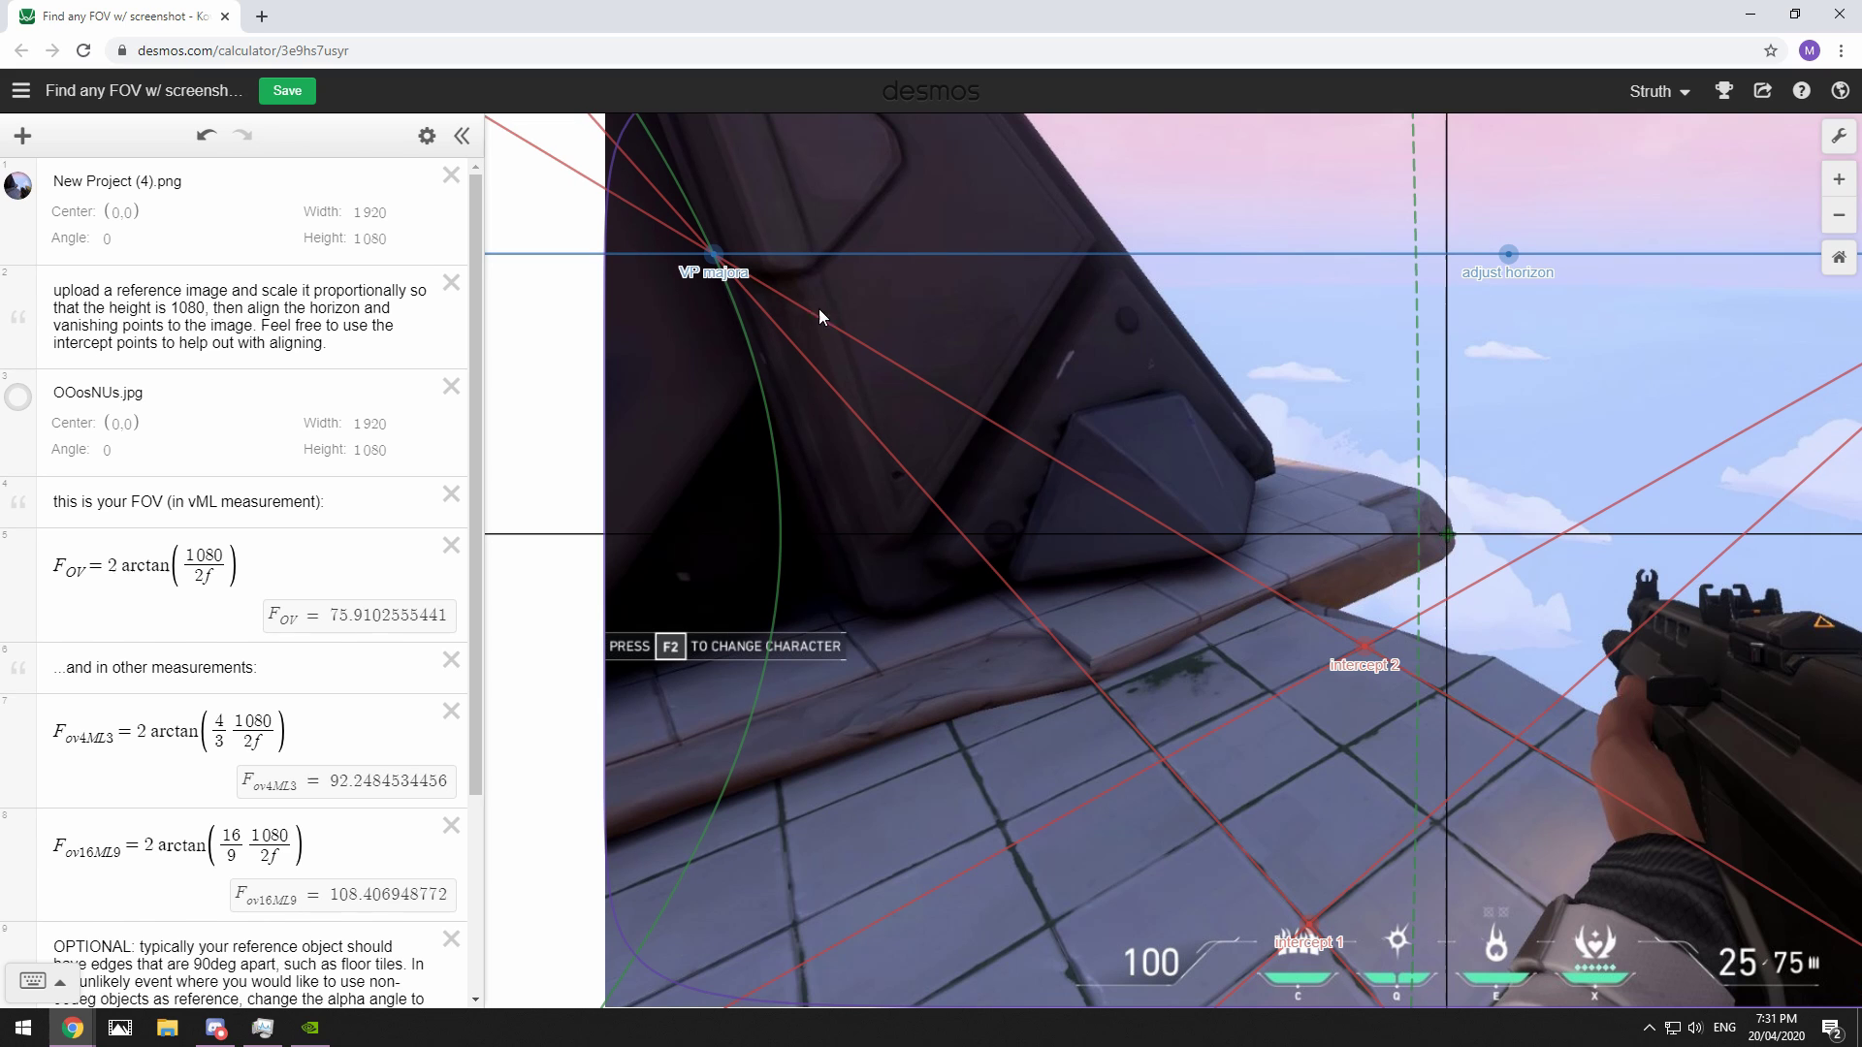
drag(716, 254, 712, 253)
Step: Fine-tune the horizon until the FOV reads about 75.87, then review the whole screenshot
scroll(1542, 736, up, 4)
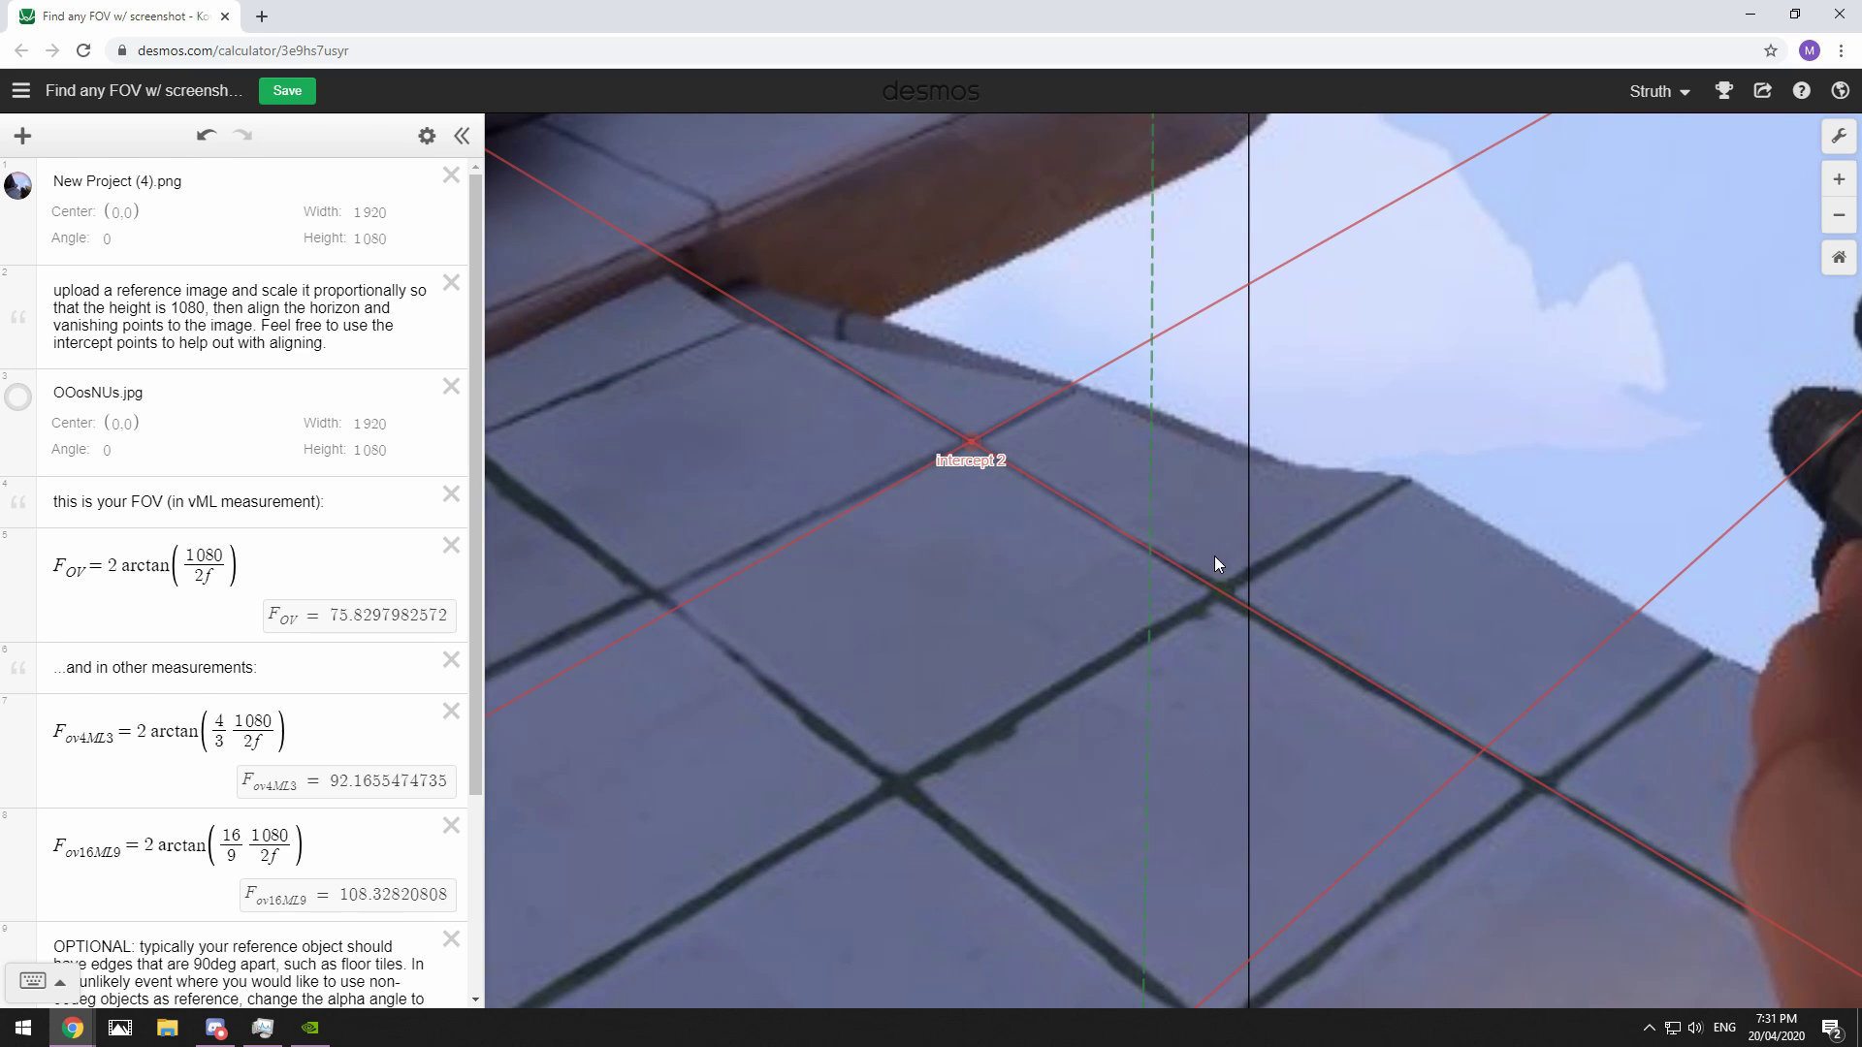
scroll(1572, 745, down, 4)
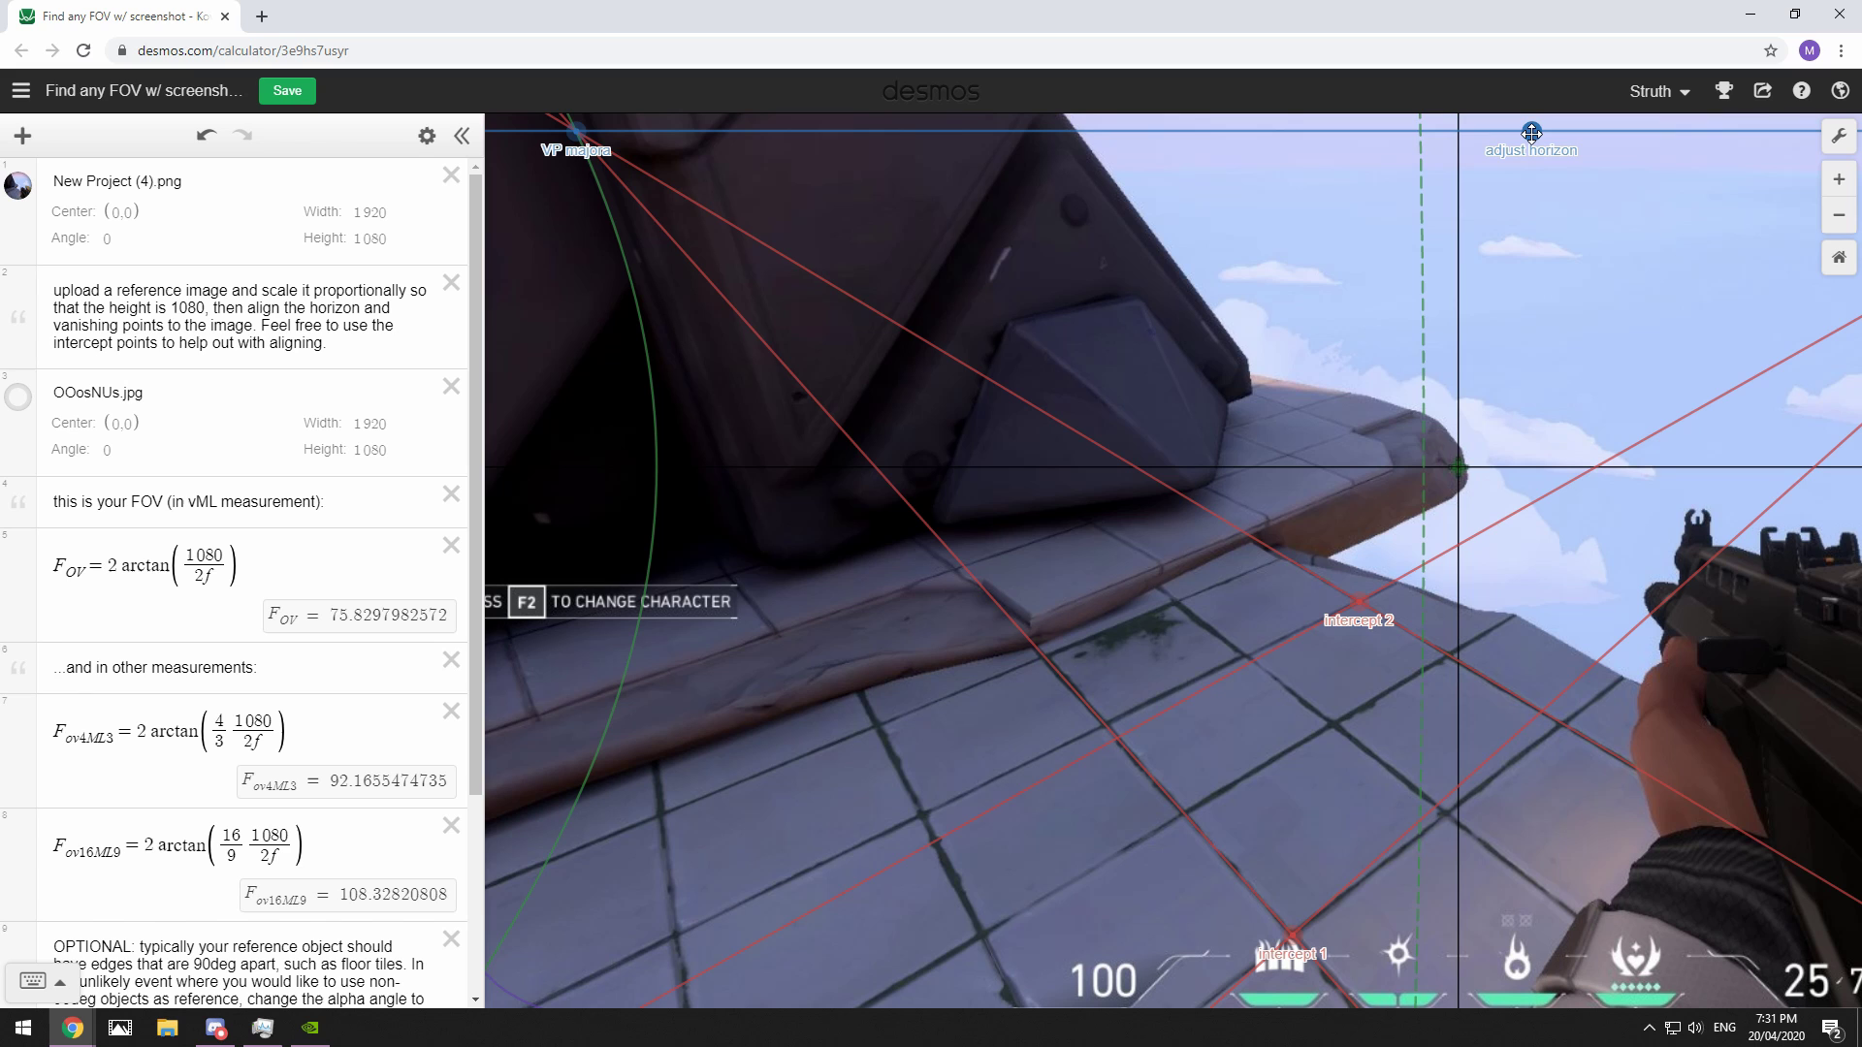
drag(1531, 133, 1531, 132)
scroll(1540, 707, up, 2)
scroll(1614, 754, up, 2)
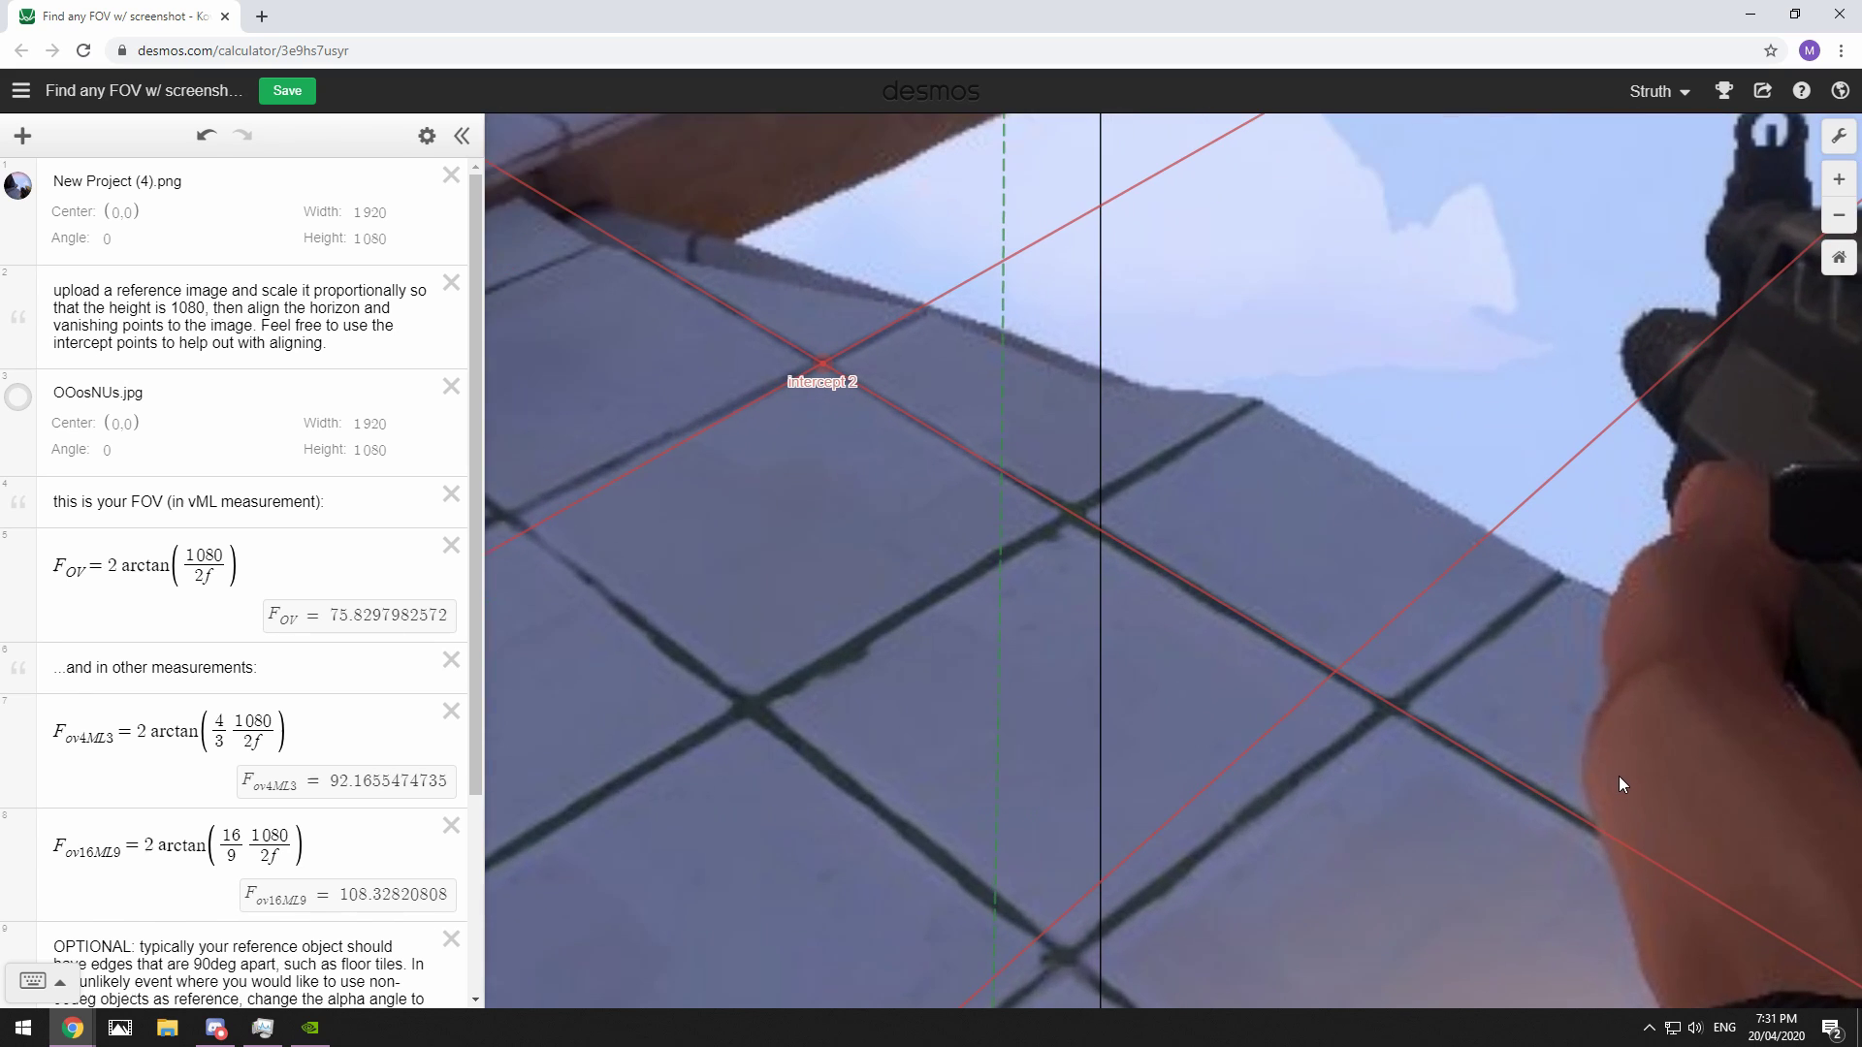
scroll(1564, 821, down, 4)
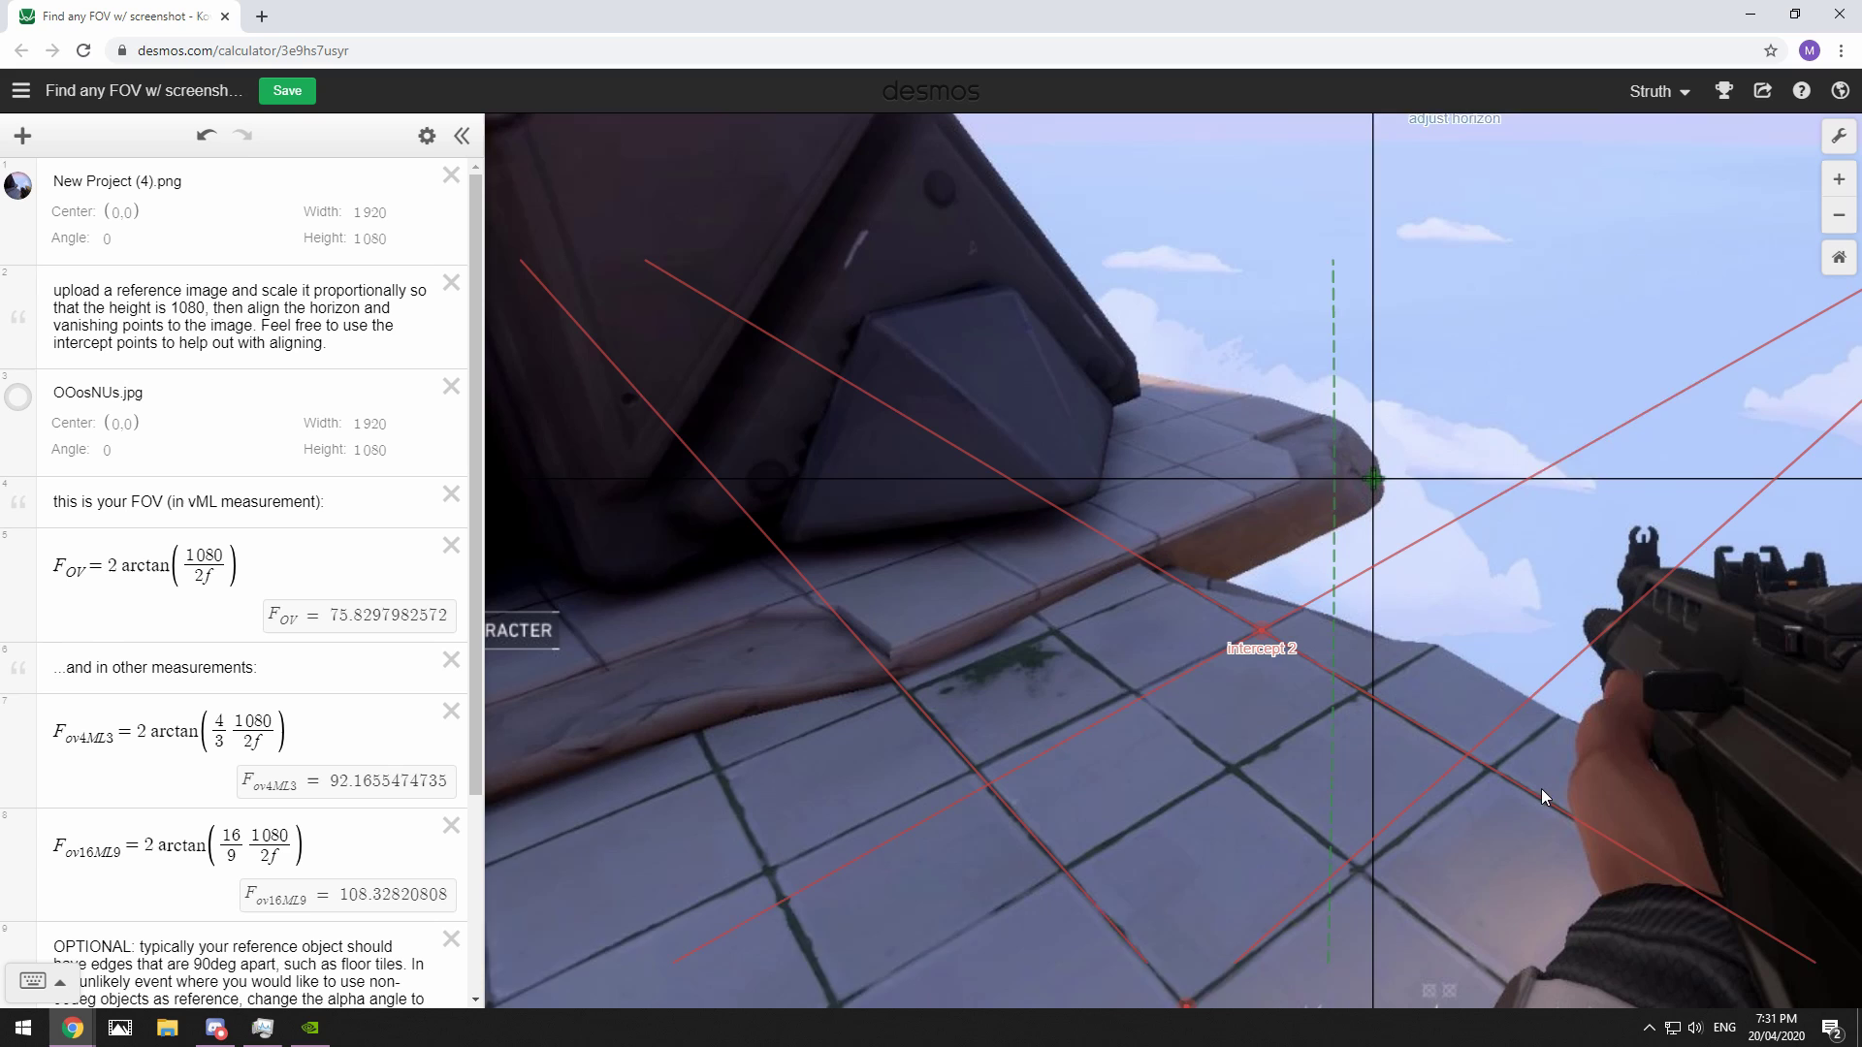
drag(1466, 178, 1466, 177)
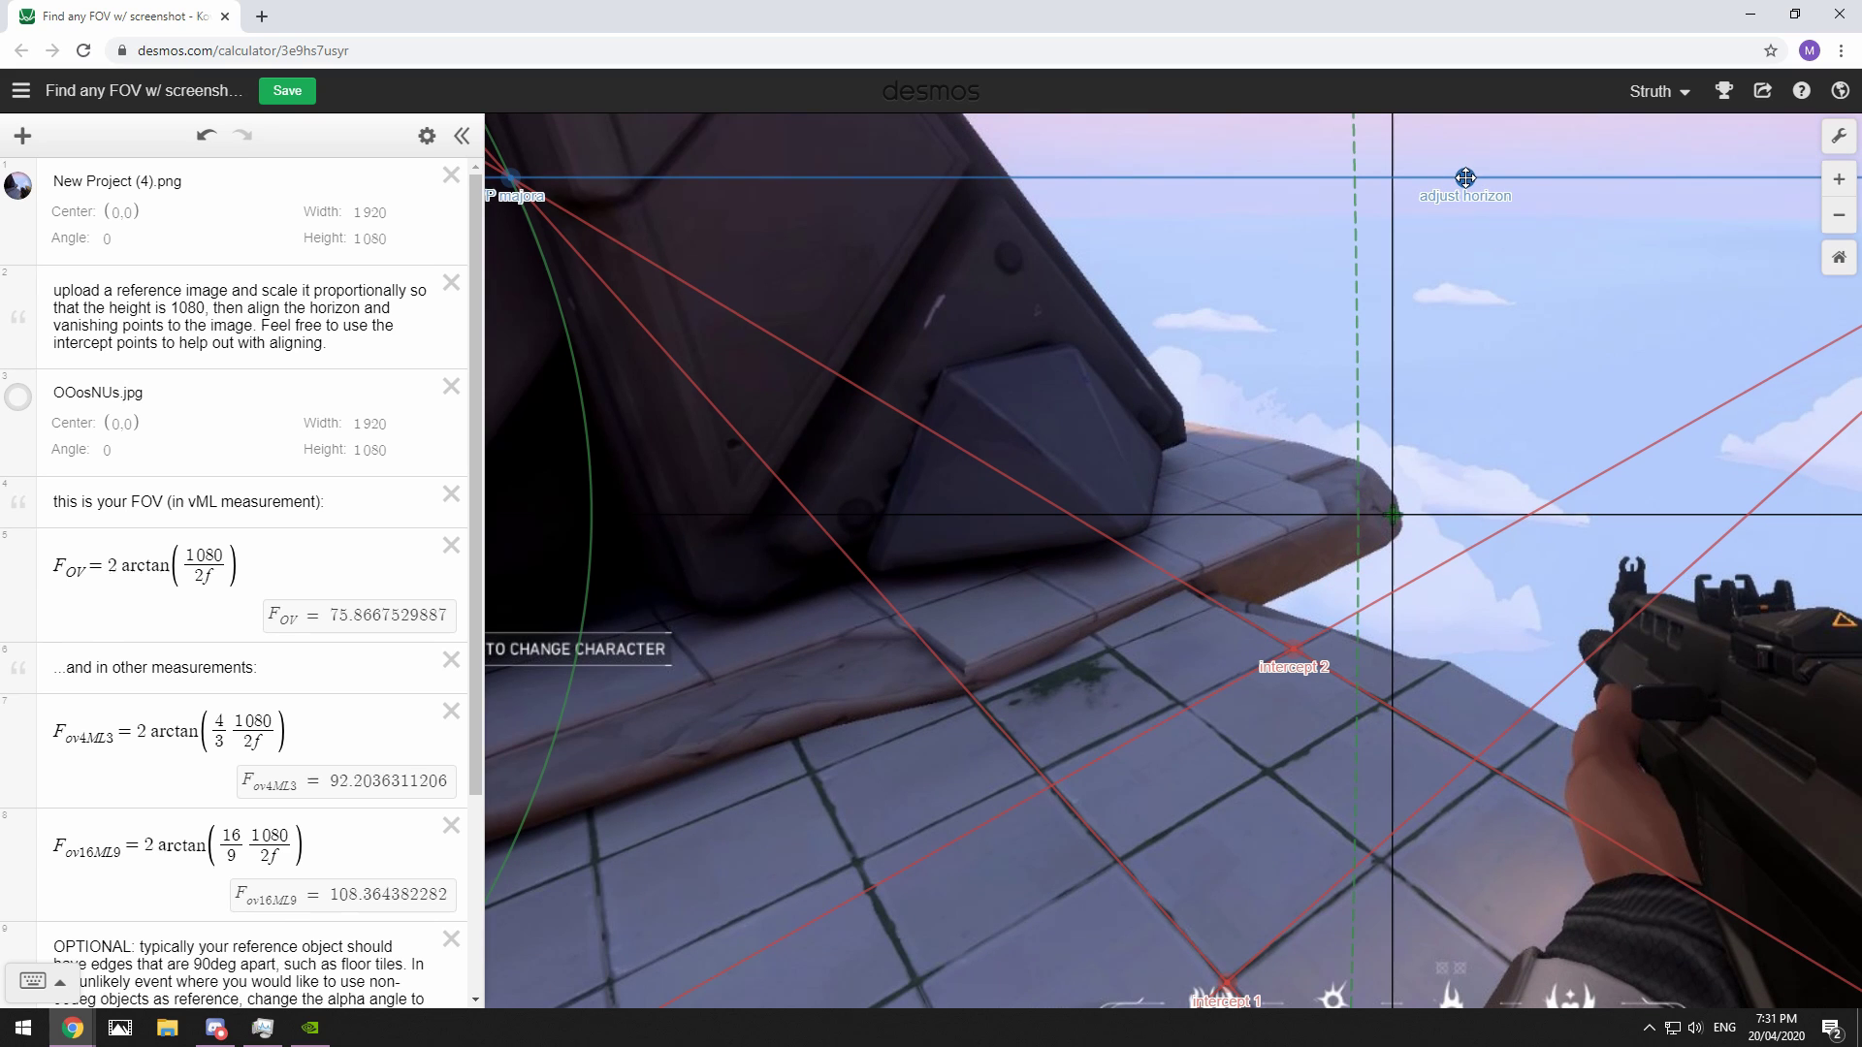
scroll(1573, 812, up, 4)
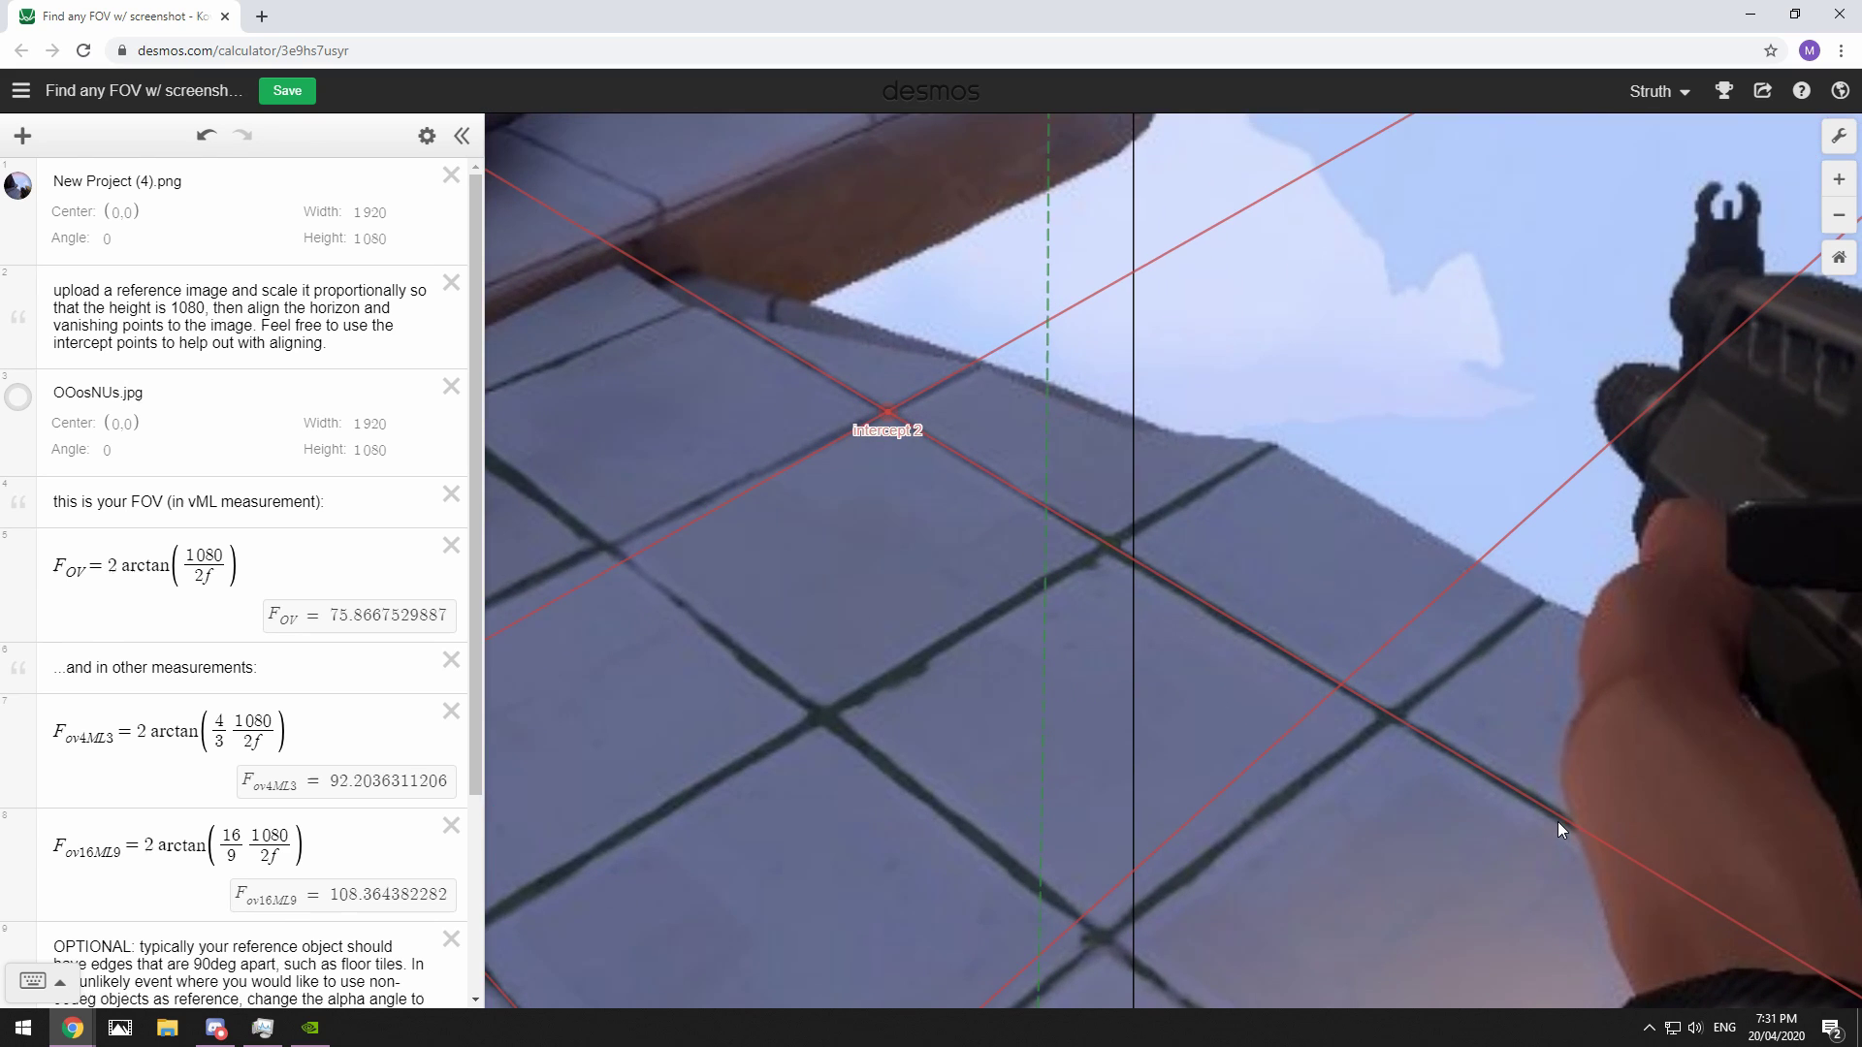
scroll(1557, 823, down, 5)
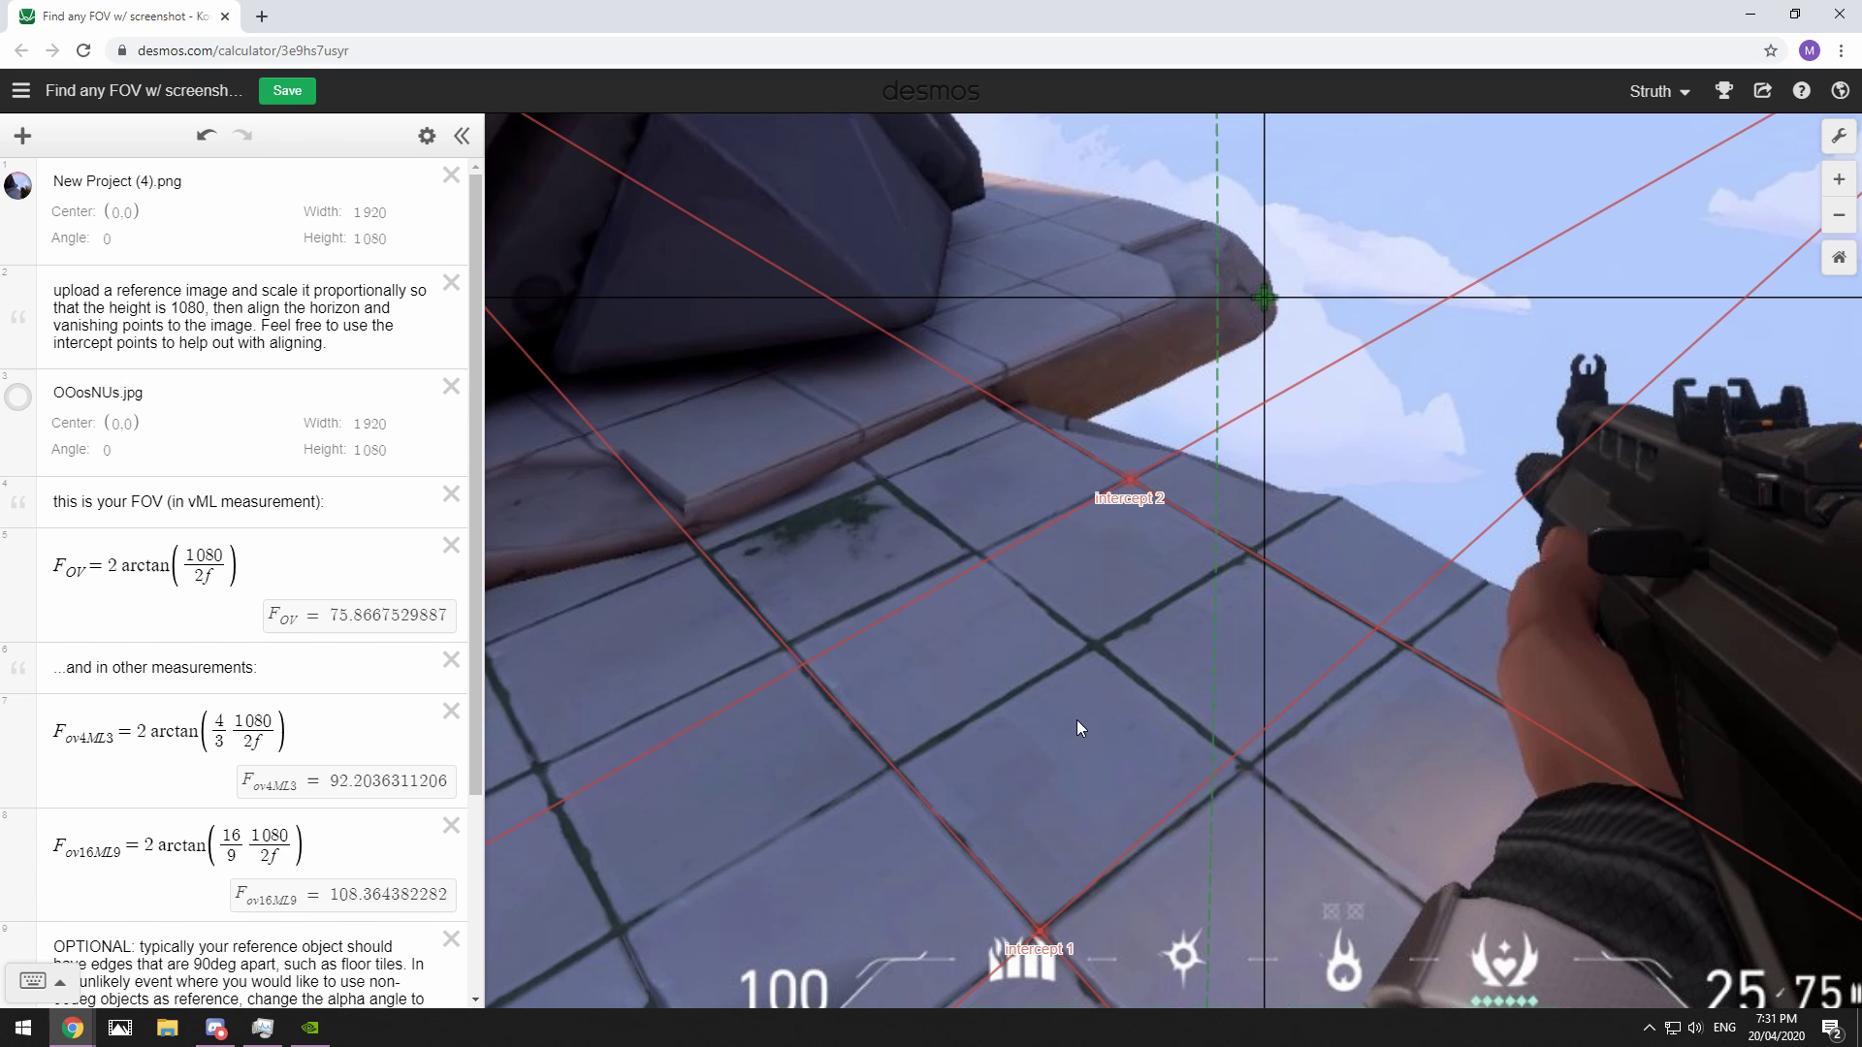
drag(1077, 720, 1055, 521)
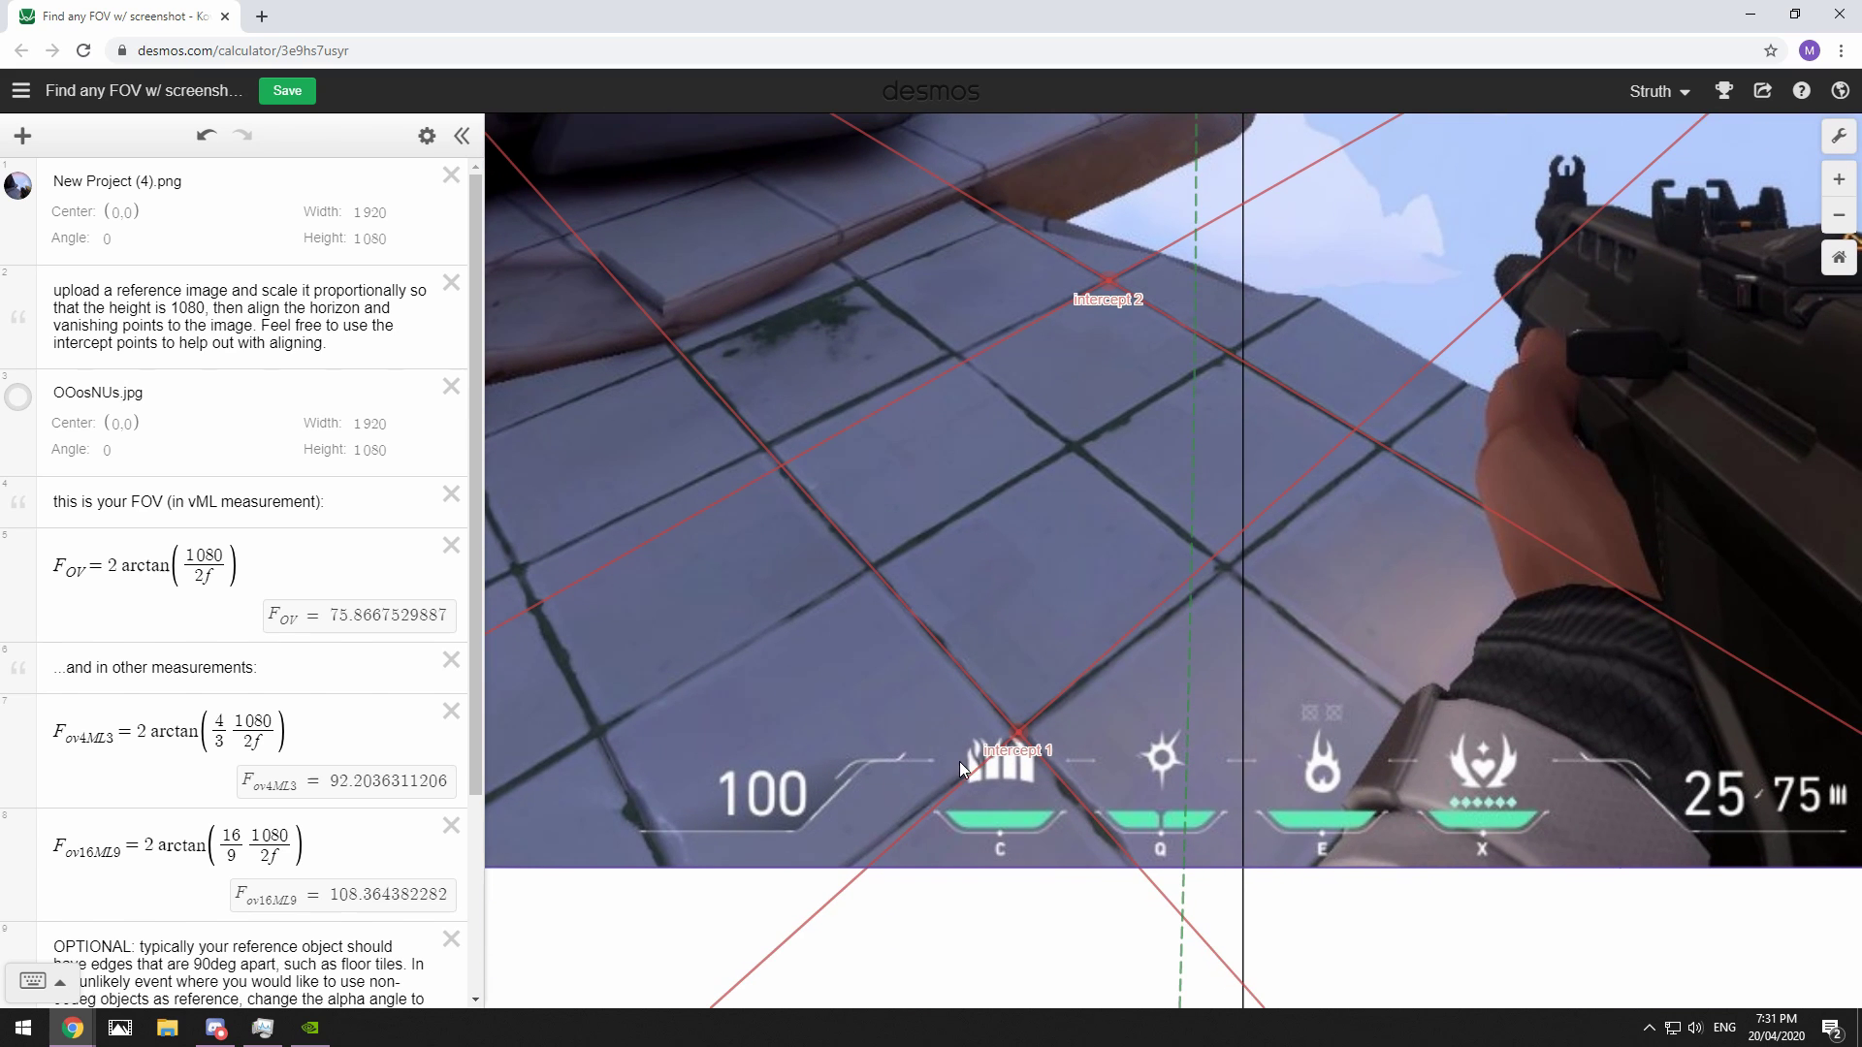
drag(958, 760, 1307, 524)
drag(1200, 648, 1008, 689)
scroll(1004, 687, down, 3)
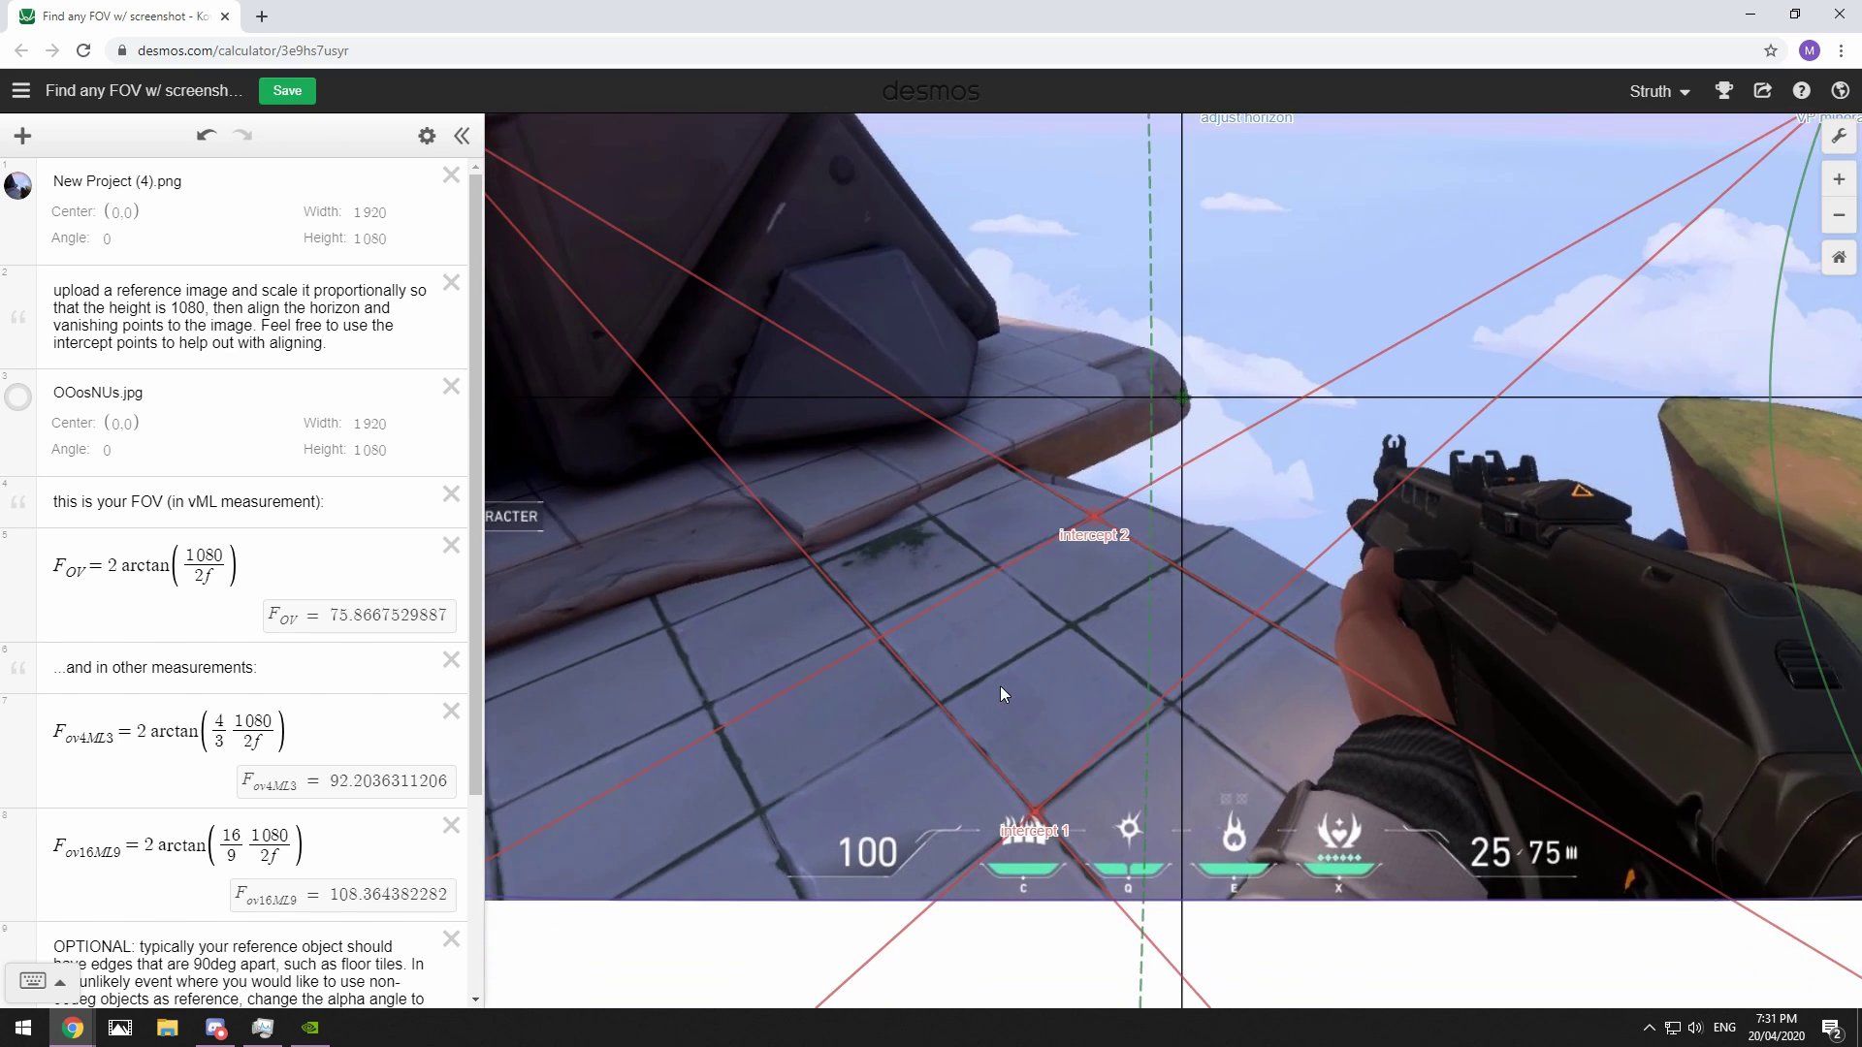
Step: Reposition VP minora so its red lines follow the tiles, bringing FOV to about 70.57
scroll(999, 685, down, 3)
drag(1614, 250, 1700, 312)
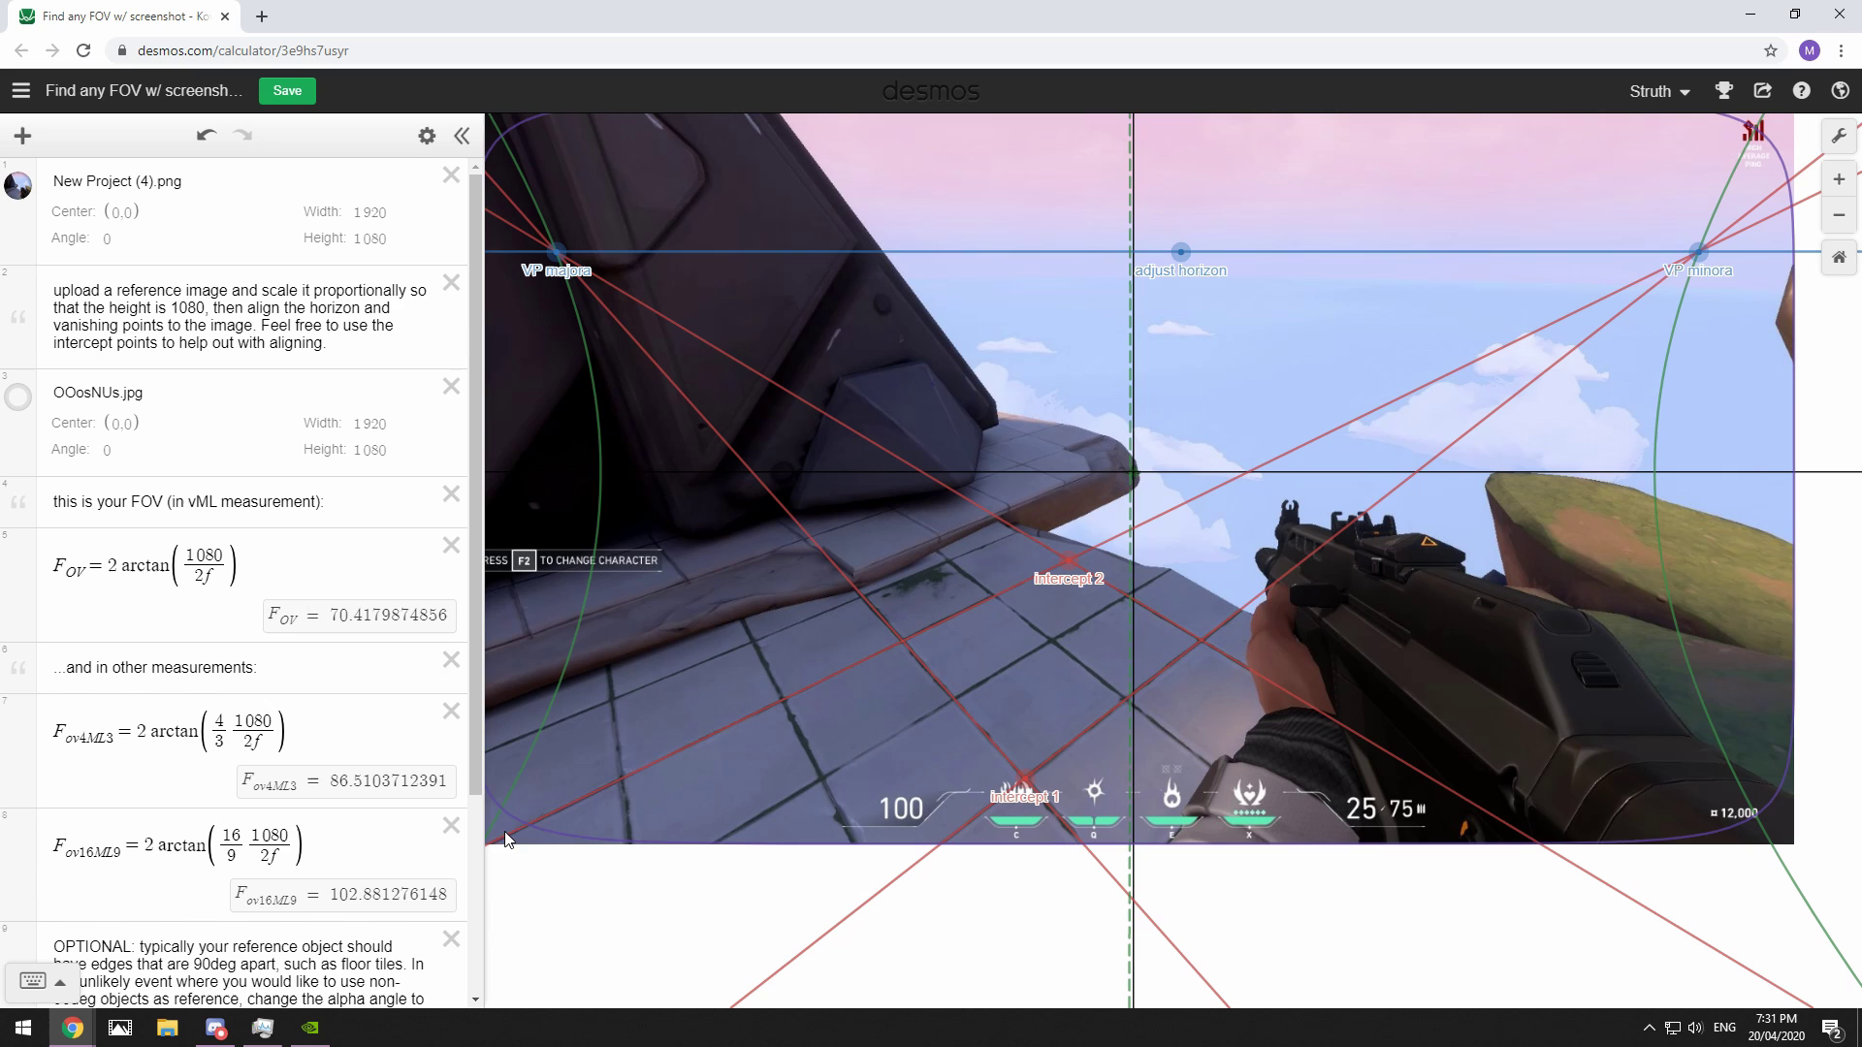
click(1070, 570)
scroll(988, 706, up, 2)
drag(1062, 607, 1063, 662)
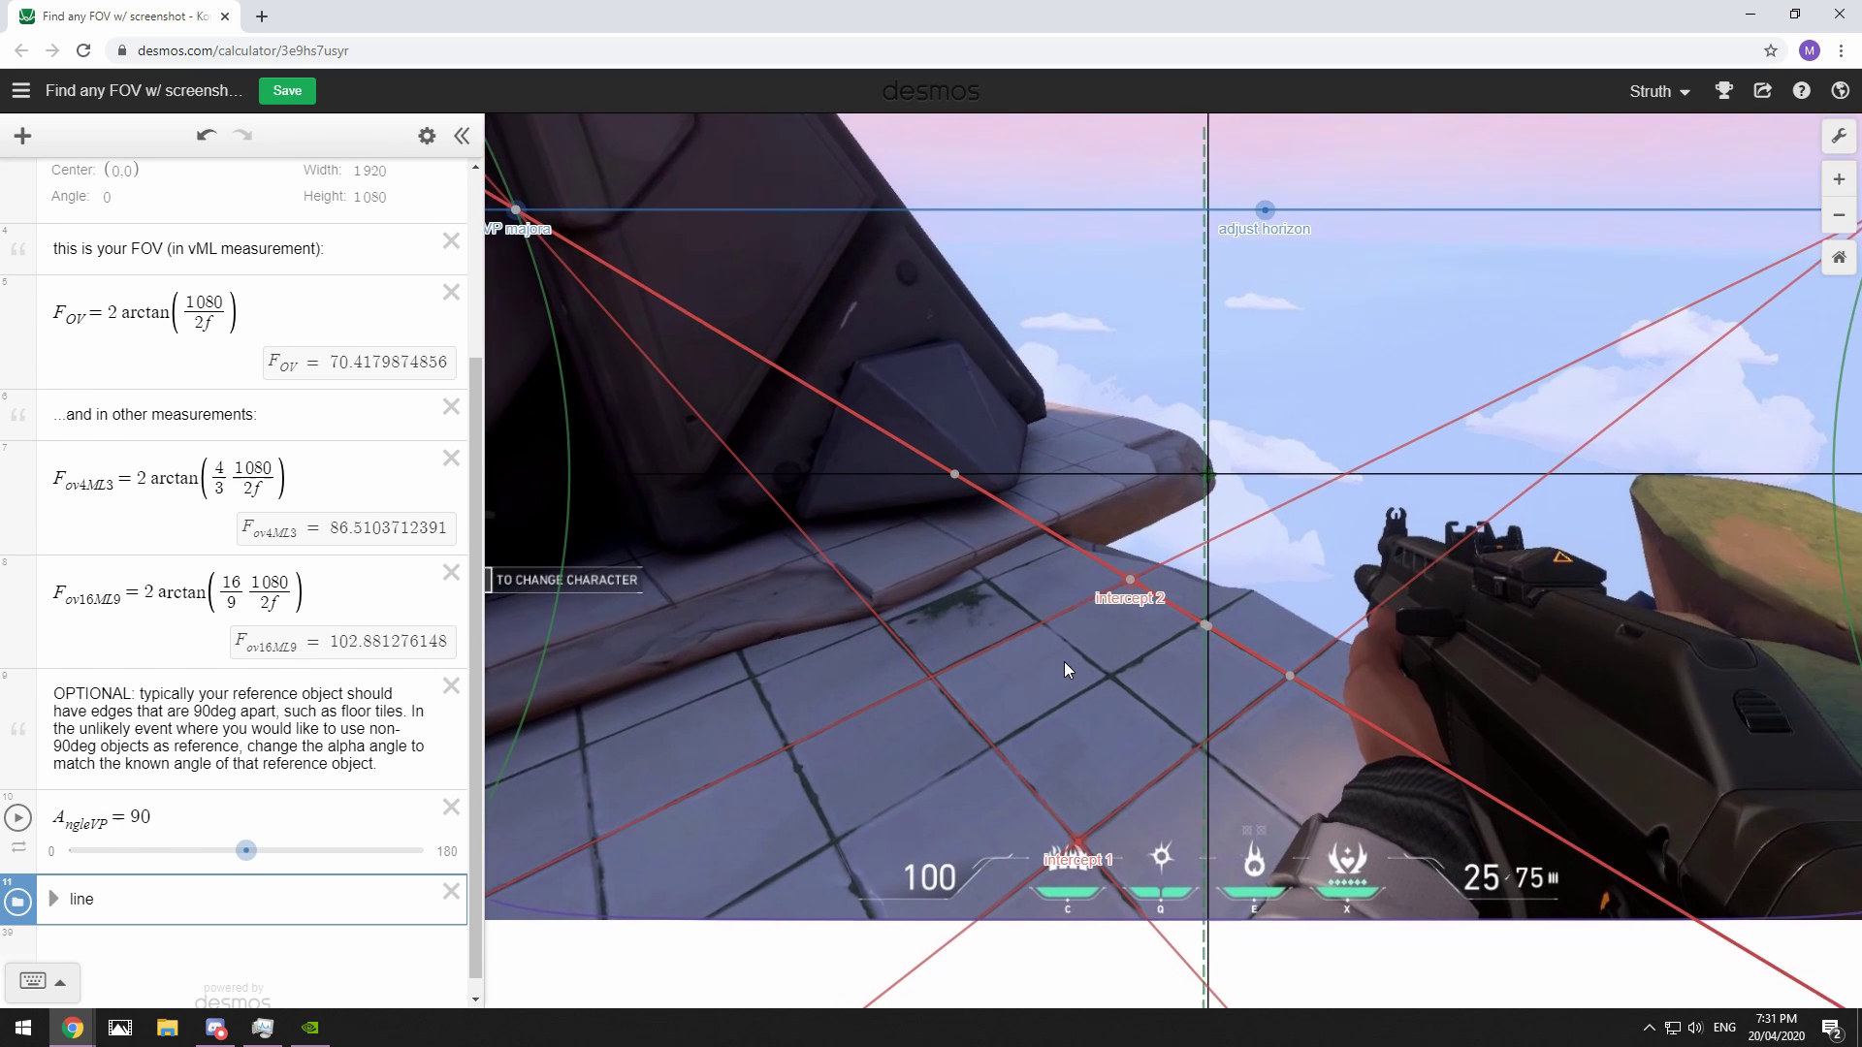
scroll(1051, 659, down, 2)
drag(1759, 265, 1755, 263)
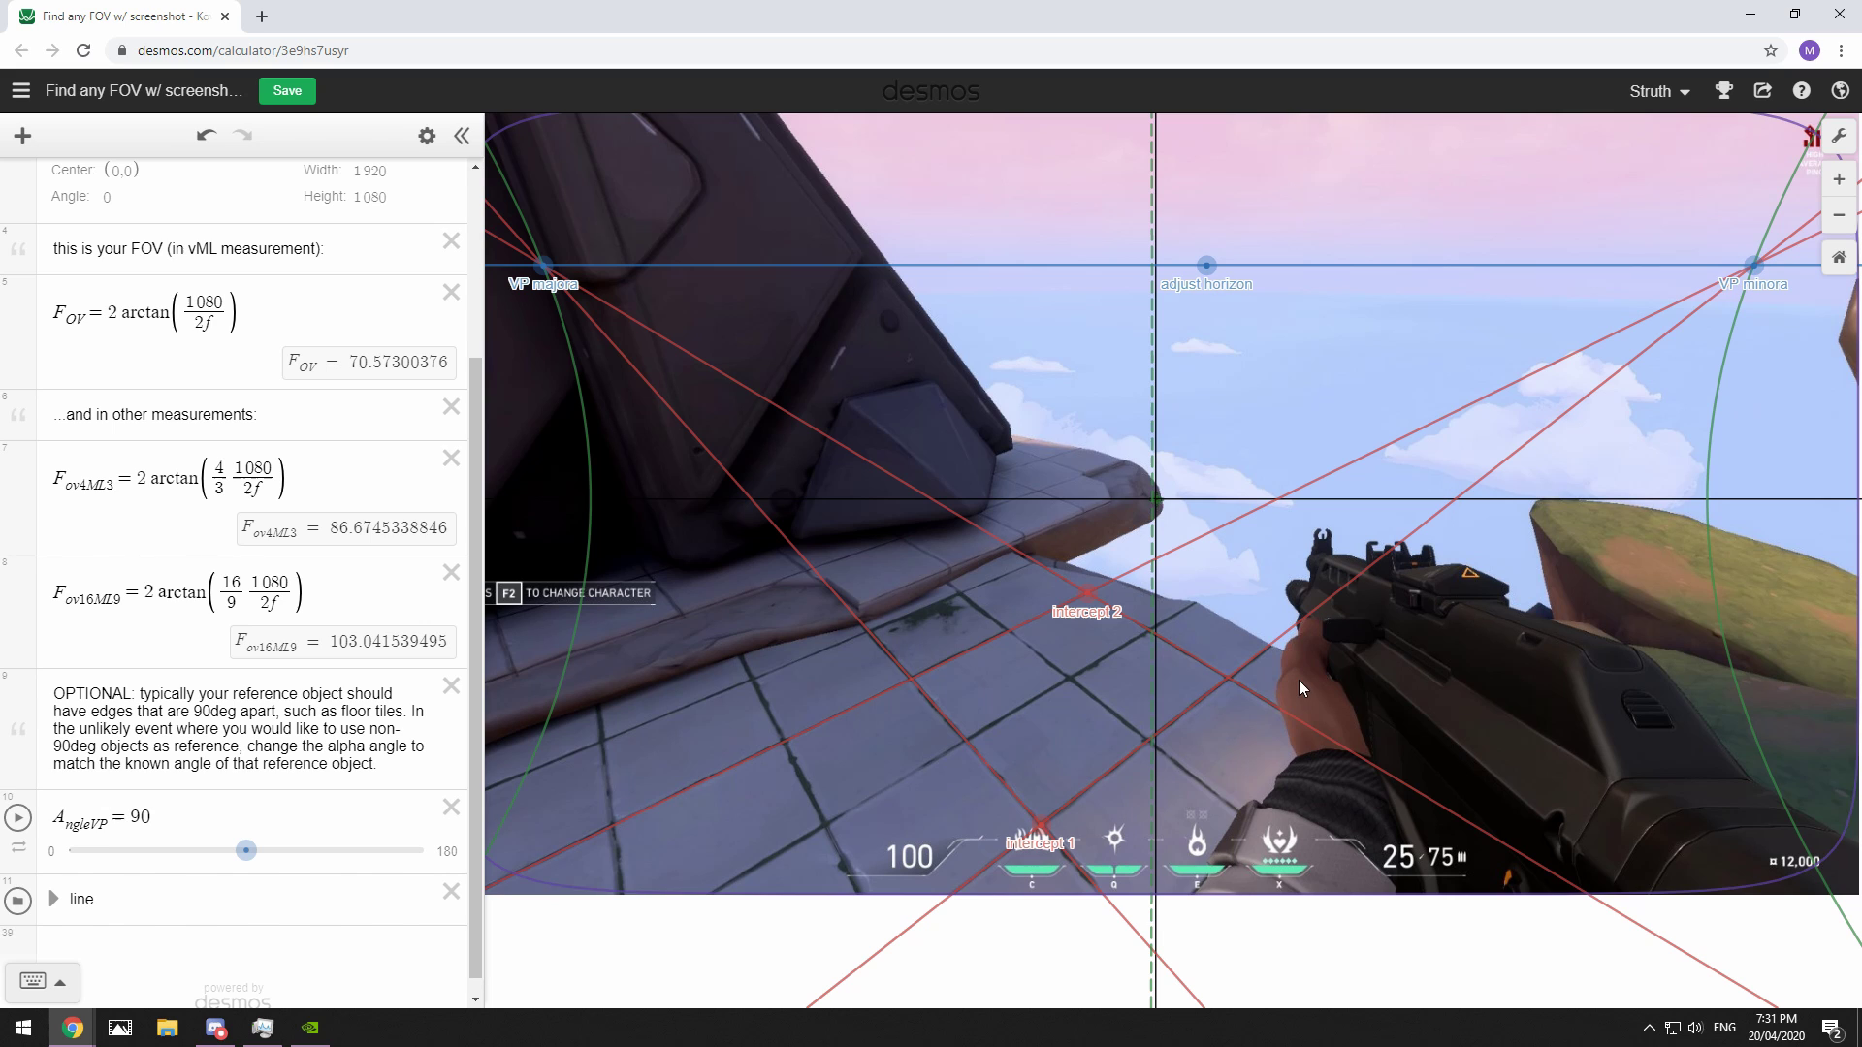
Step: Pan around intercept 1 and the tile lines to verify the alignment
scroll(1245, 689, up, 5)
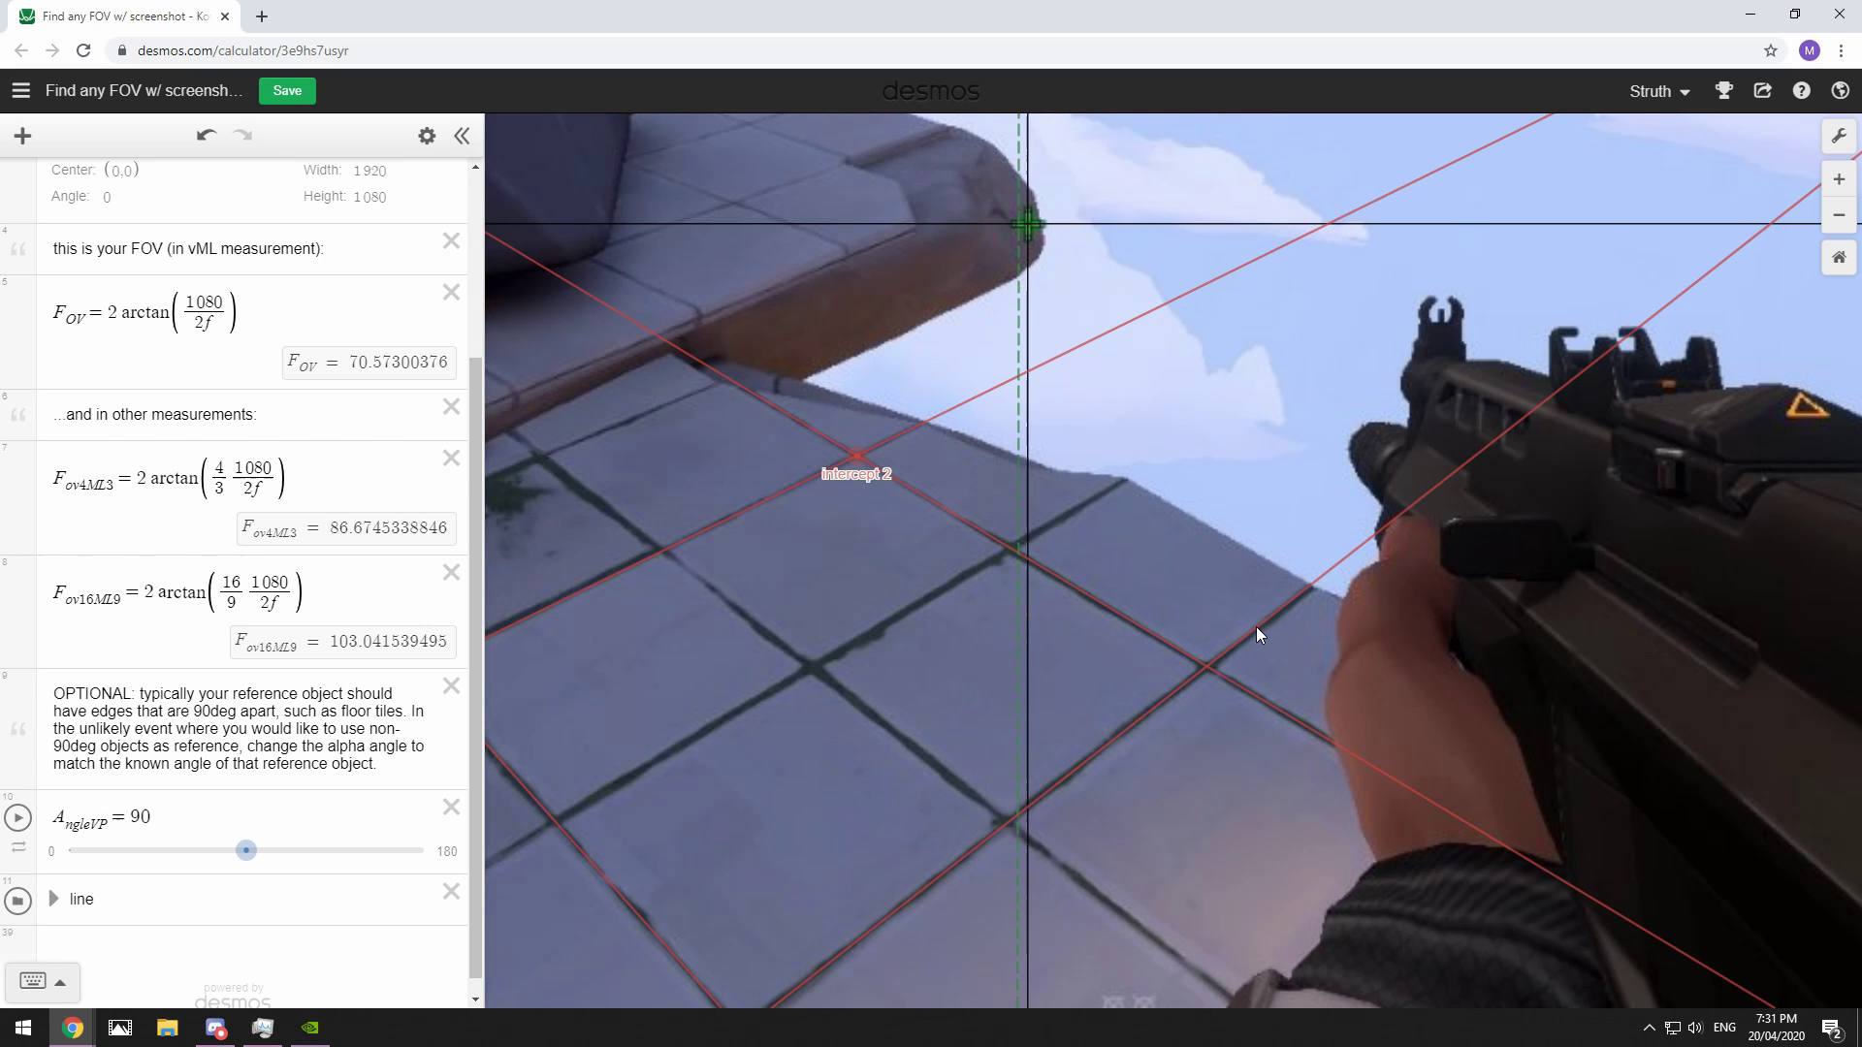
drag(1088, 703, 1580, 369)
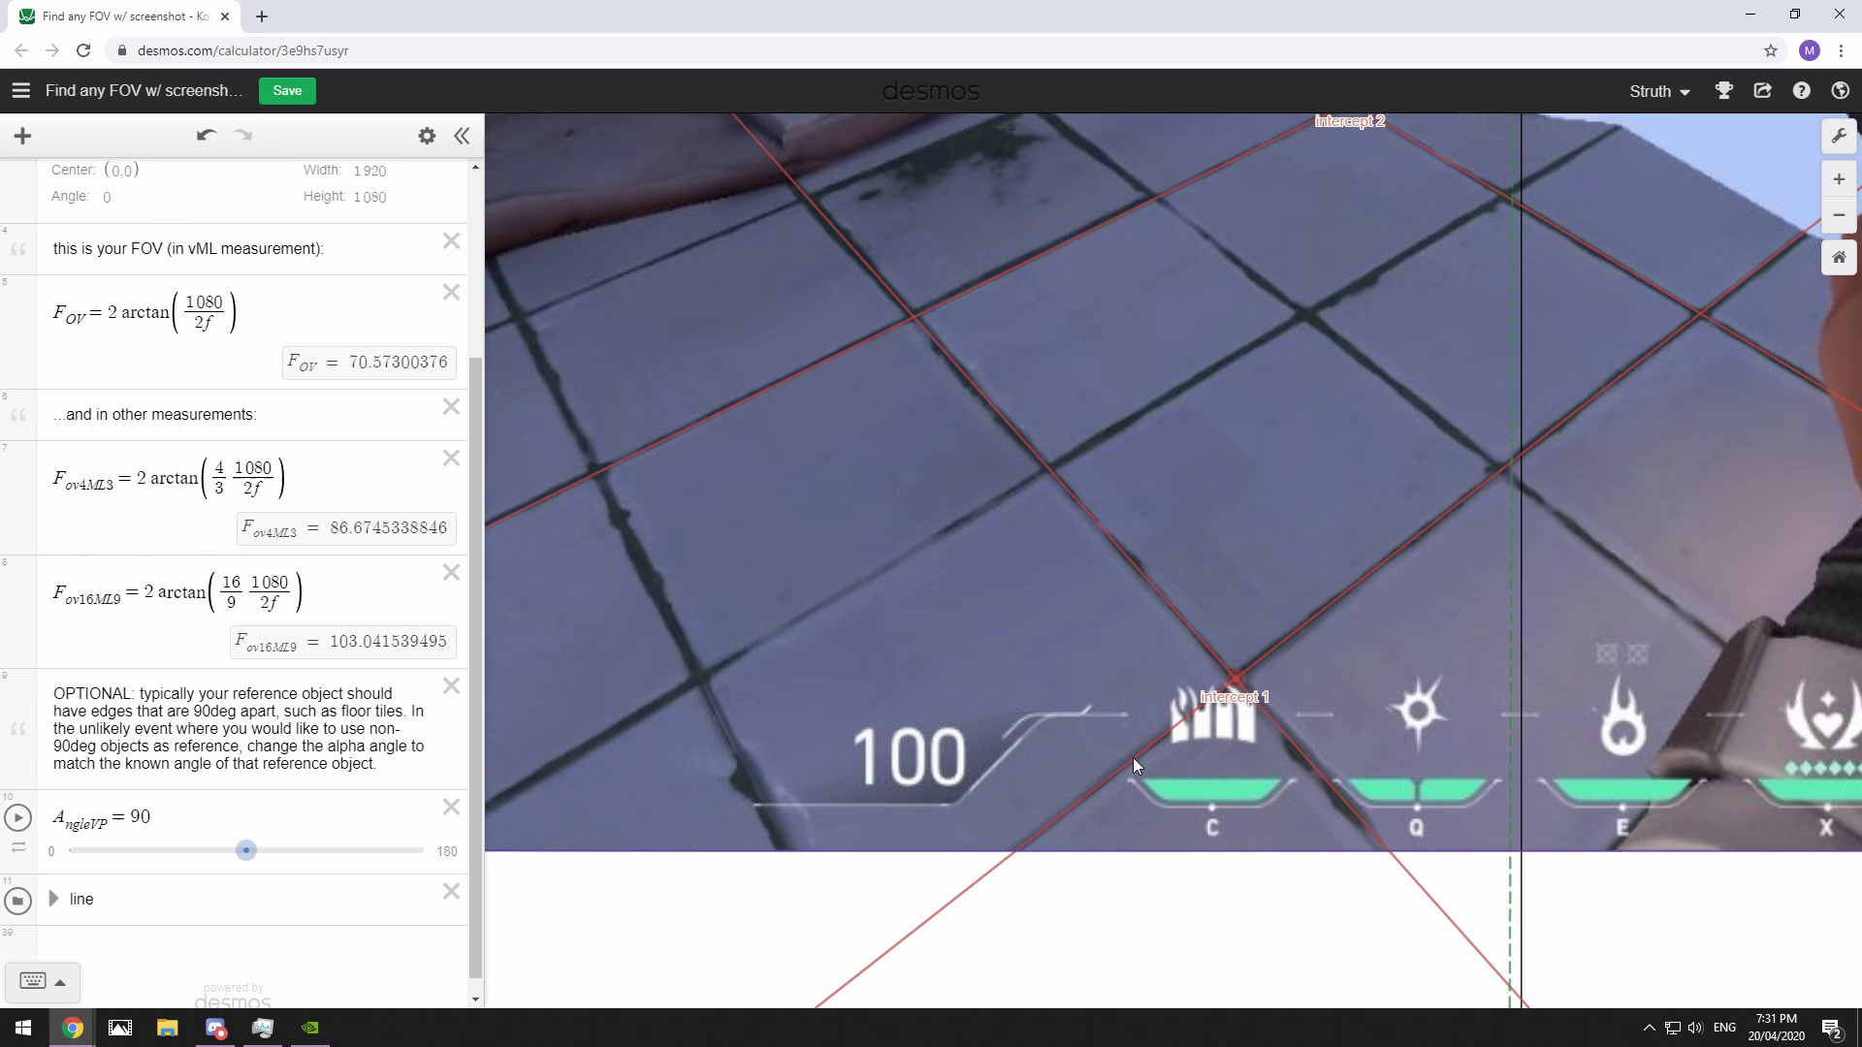
drag(1330, 458, 1187, 598)
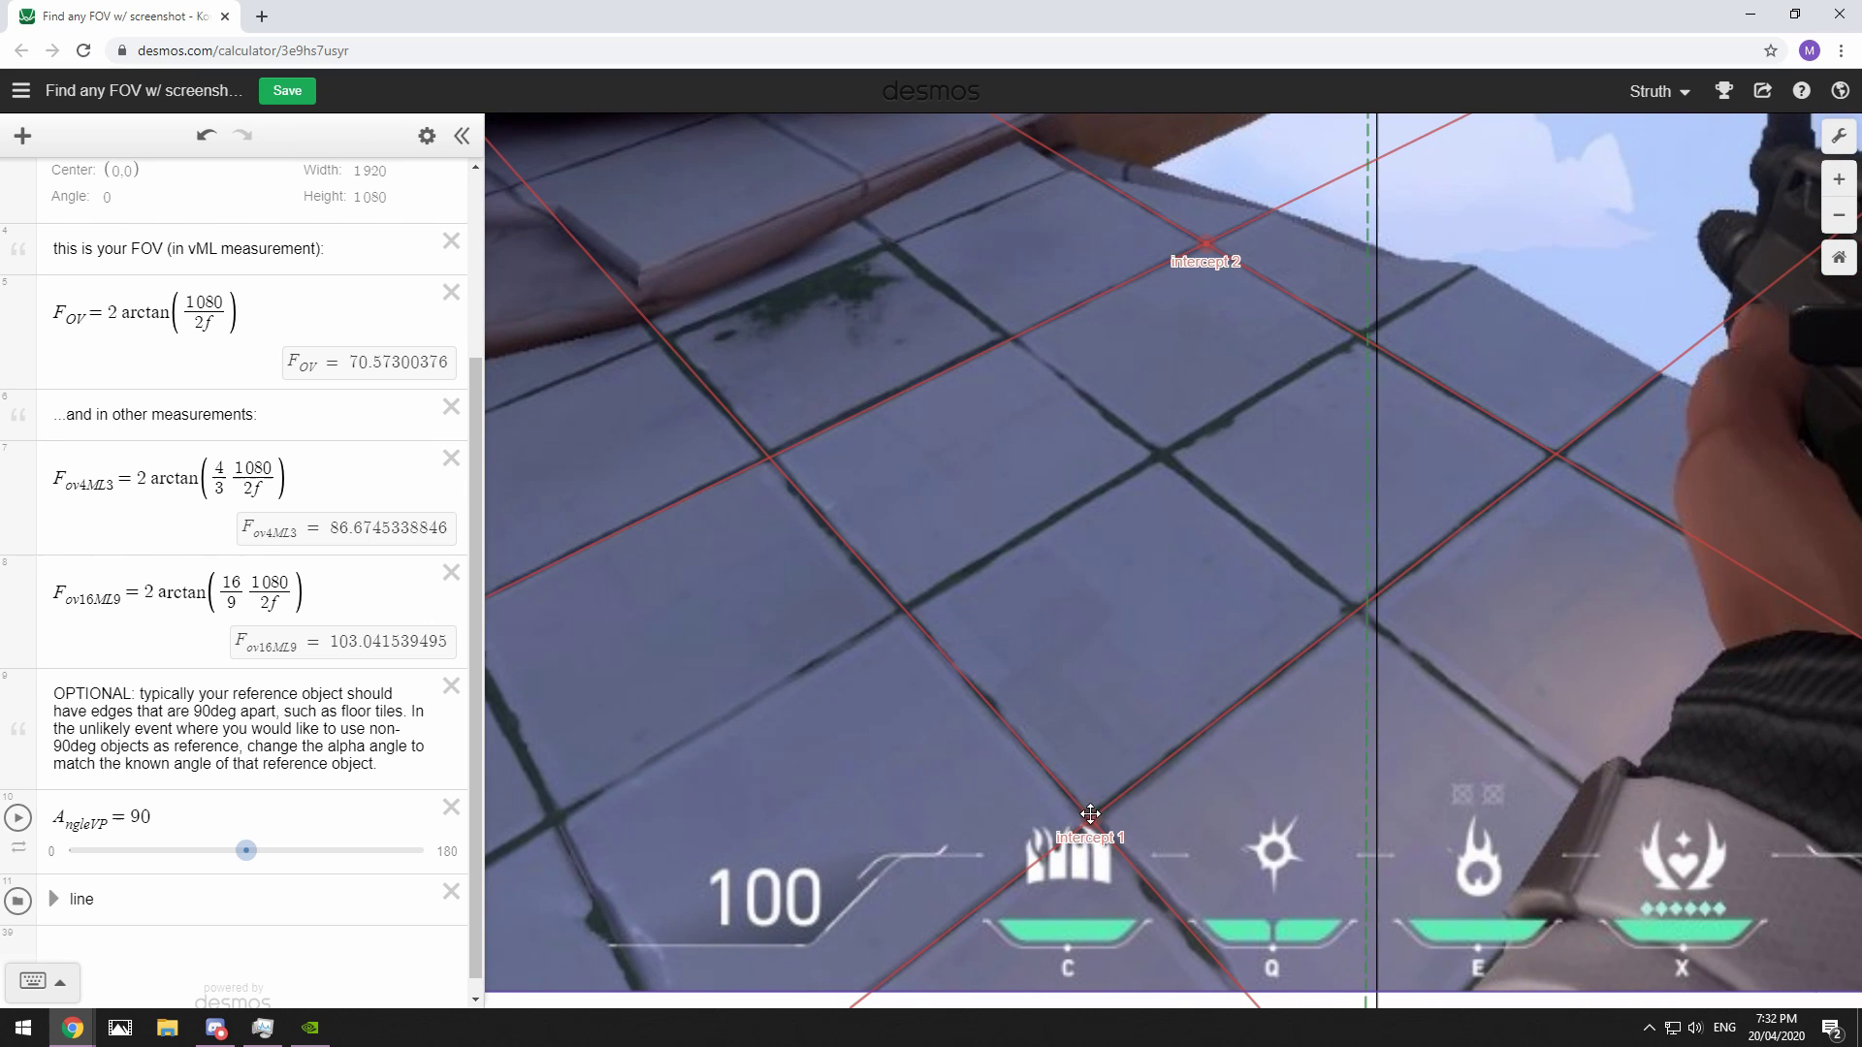
drag(1627, 676, 1543, 661)
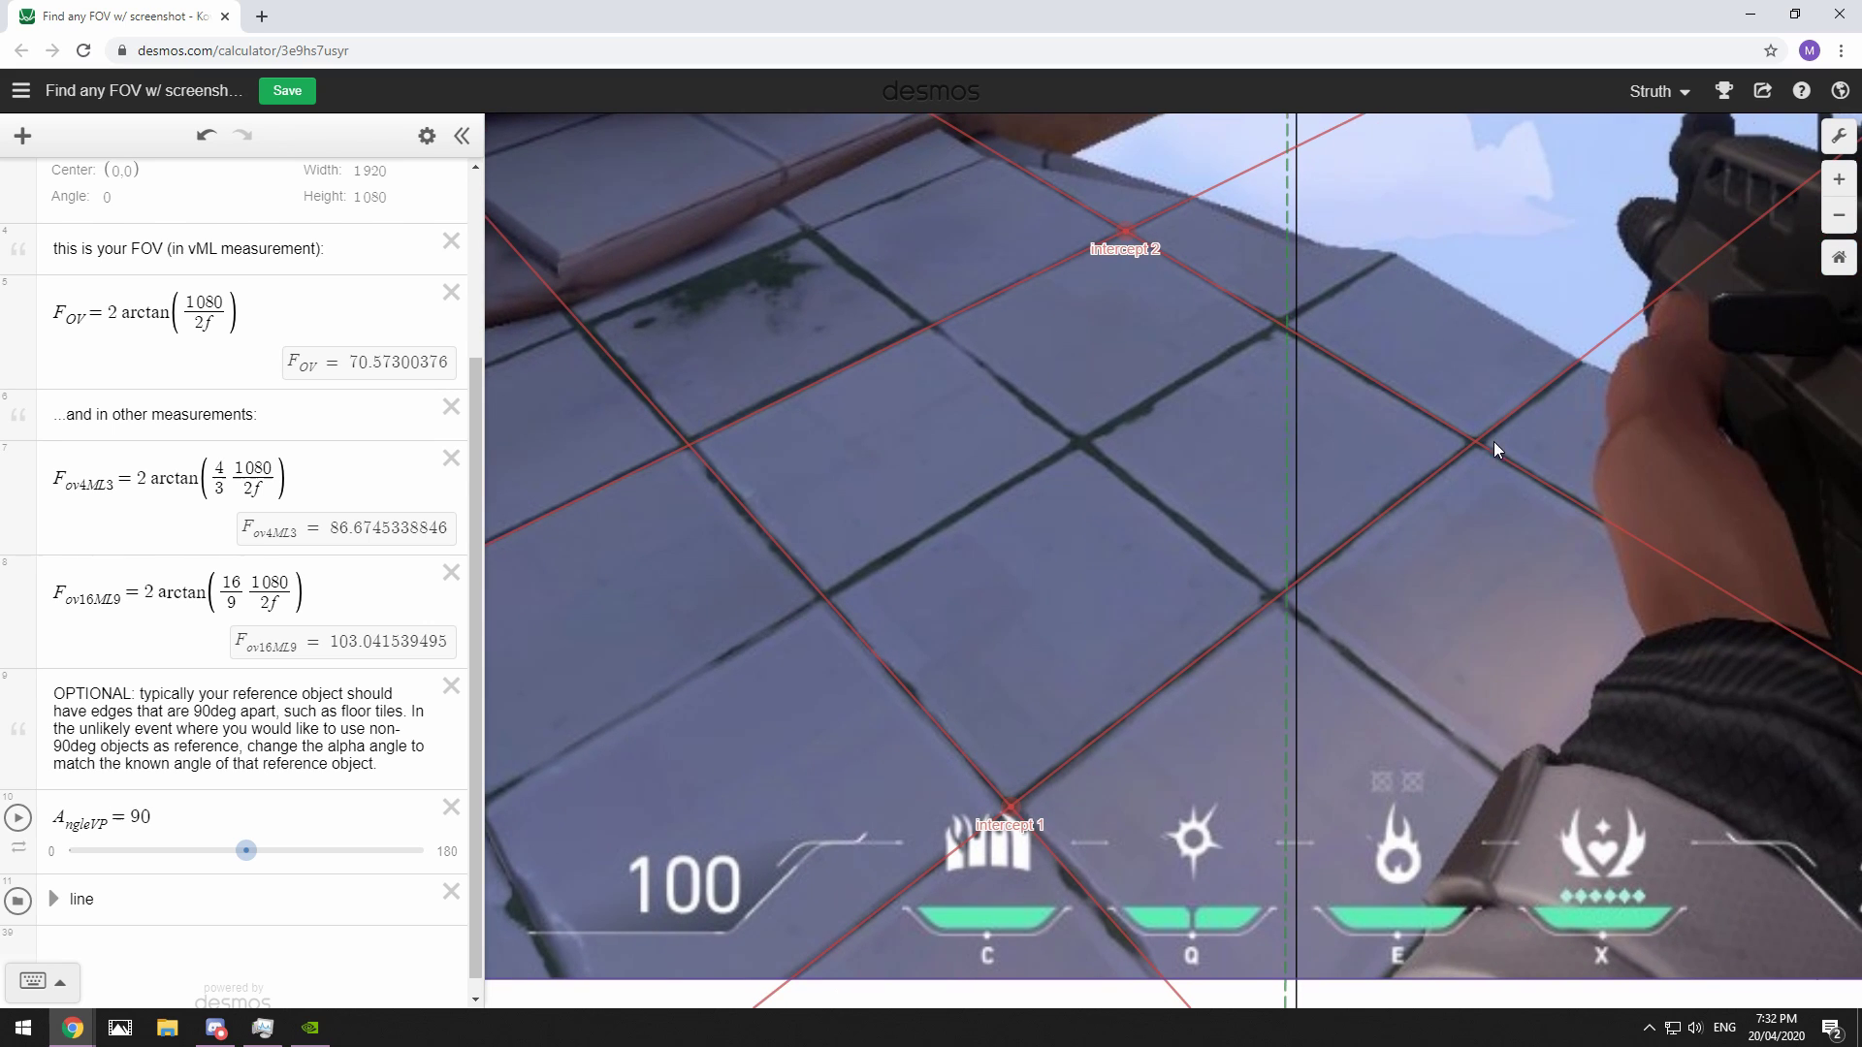
drag(1014, 669, 984, 917)
drag(1495, 640, 1176, 800)
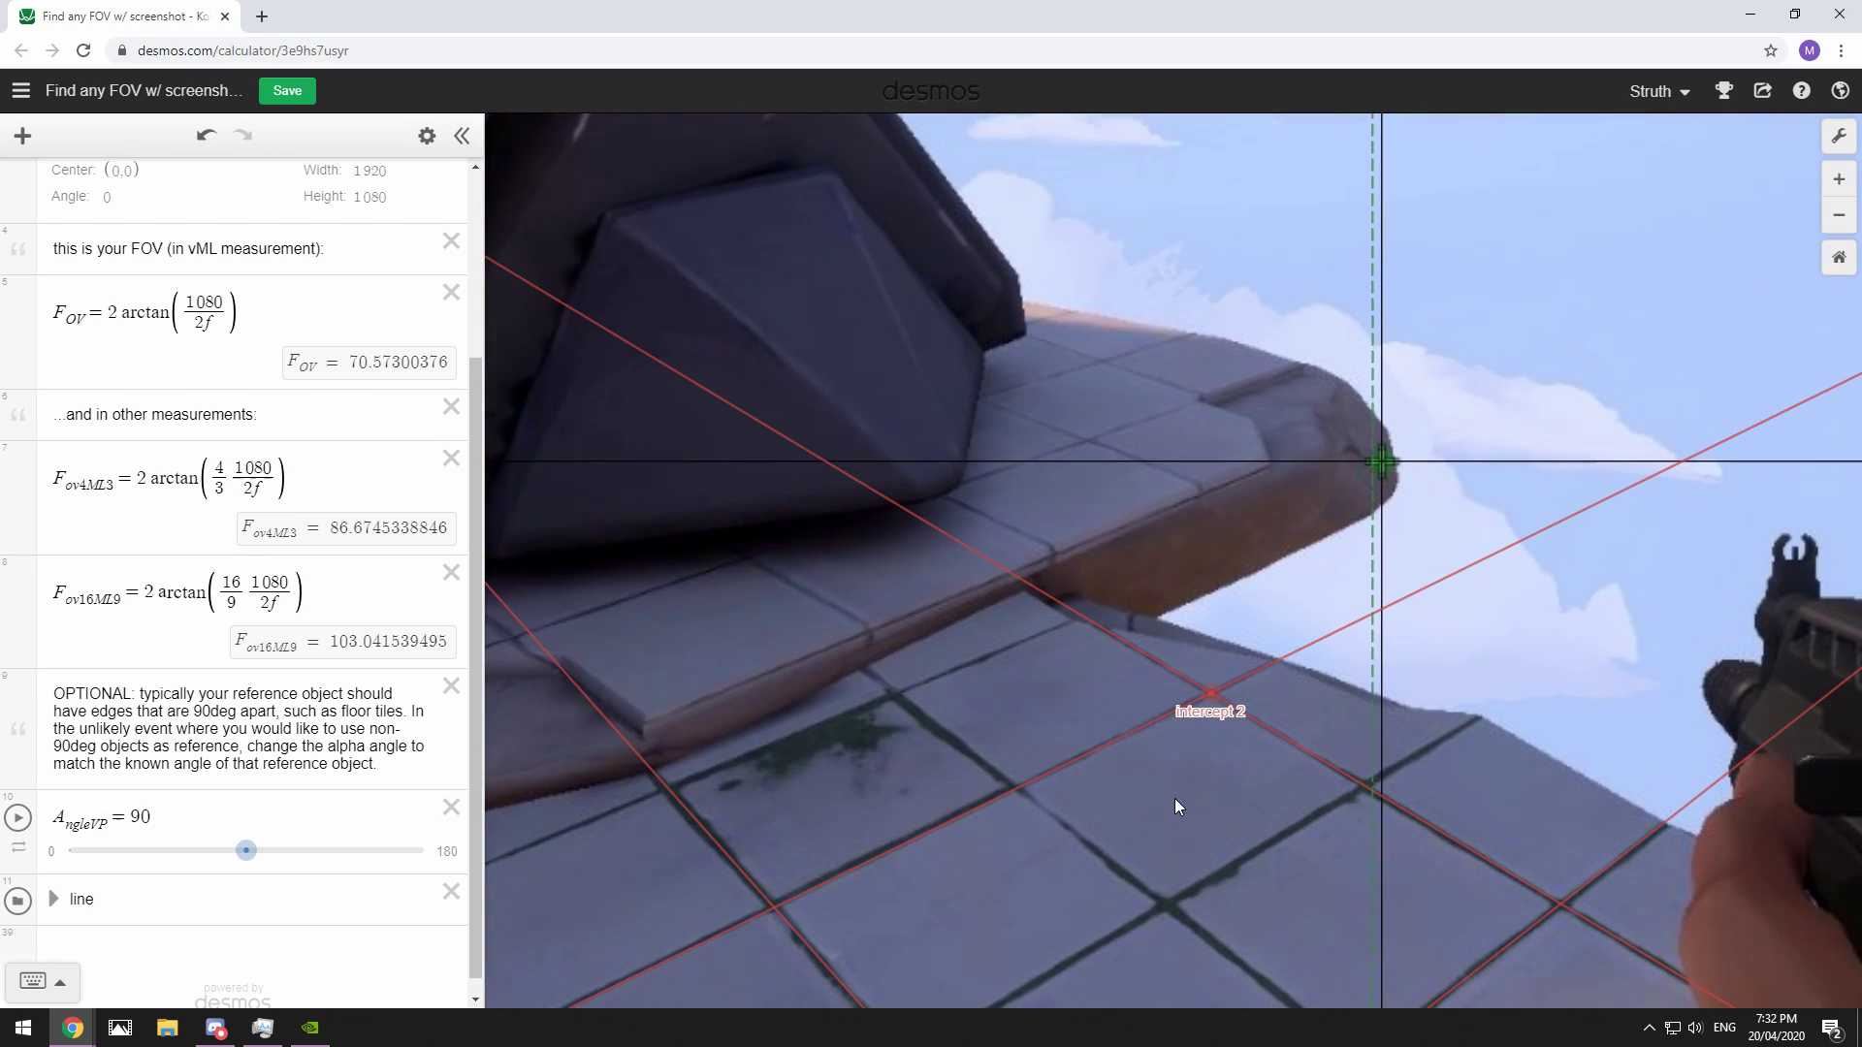